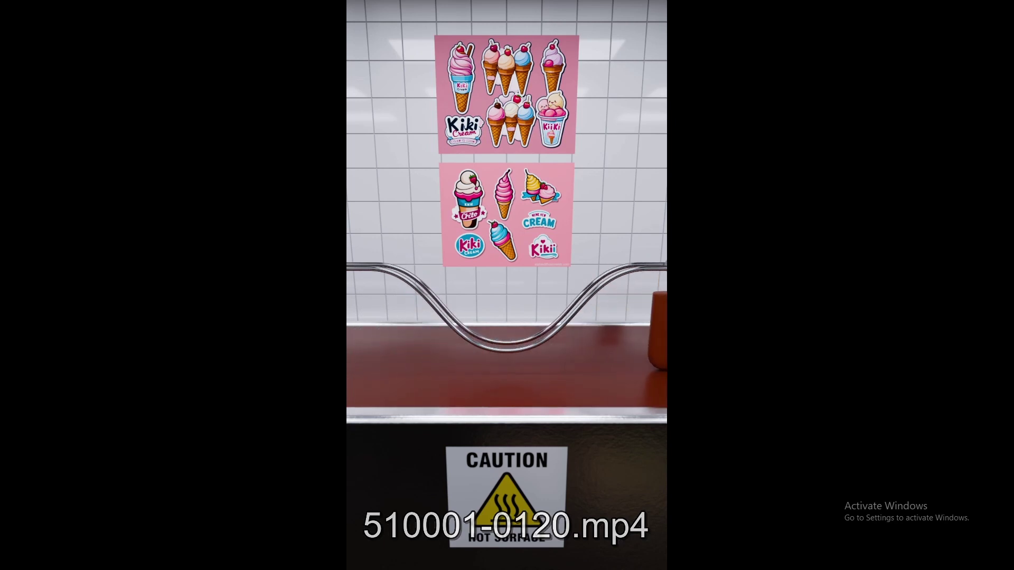
Watch the rendered video 510001-0120.mp4, close the video player and switch to the 51.blend scene in Blender
mouse_move(769, 328)
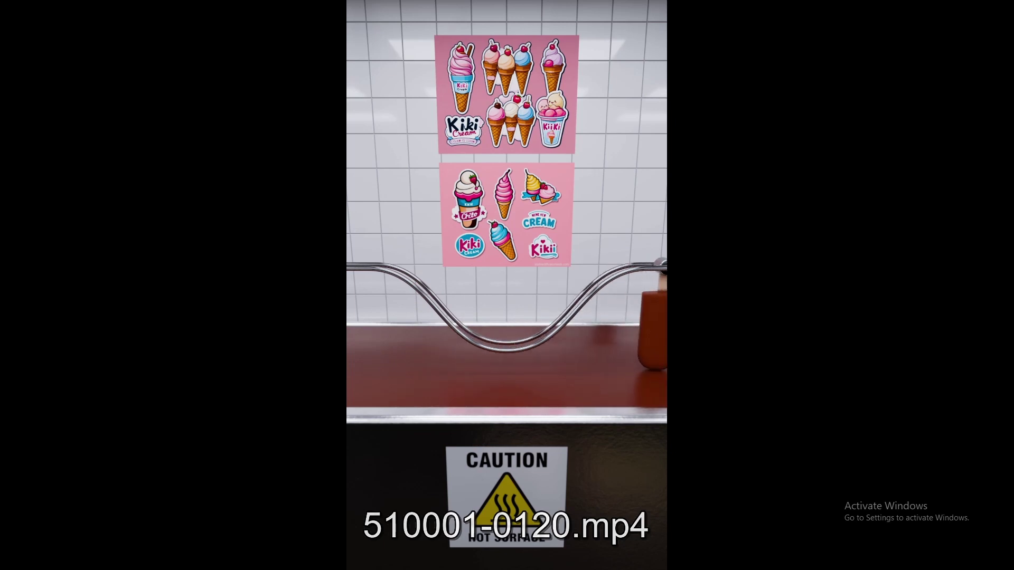
mouse_move(625, 305)
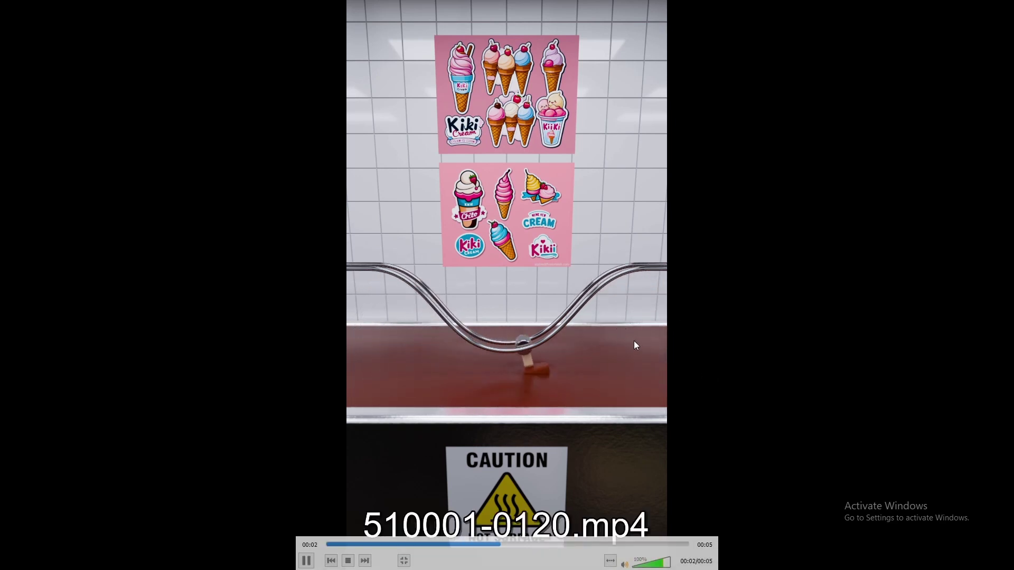
double_click(588, 359)
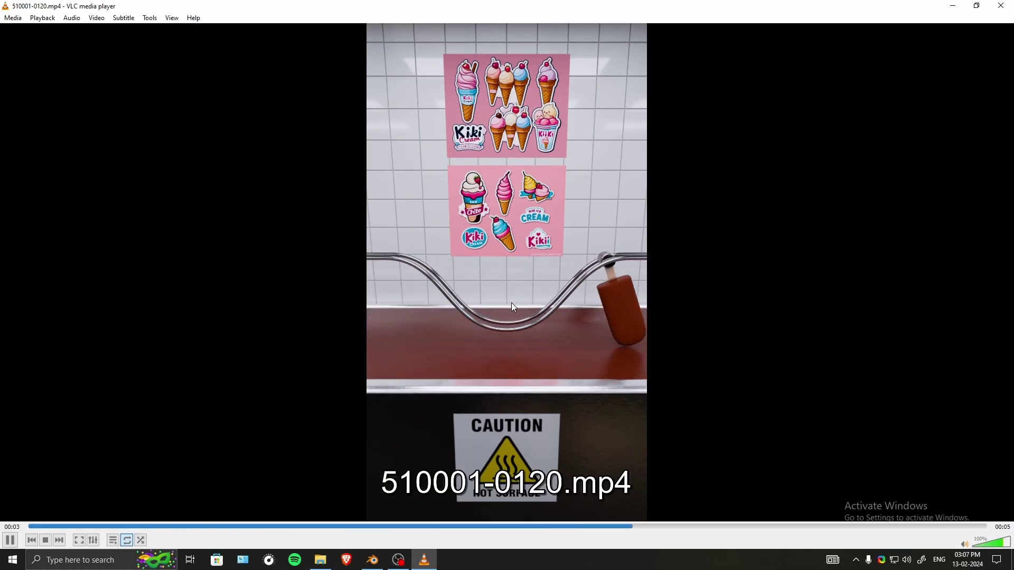
left_click(1002, 6)
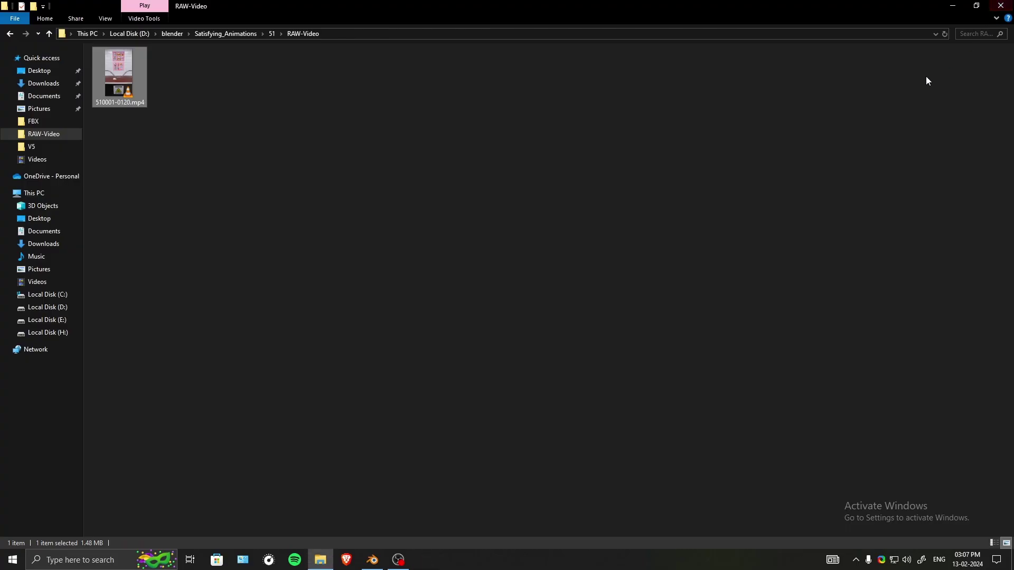
left_click(398, 560)
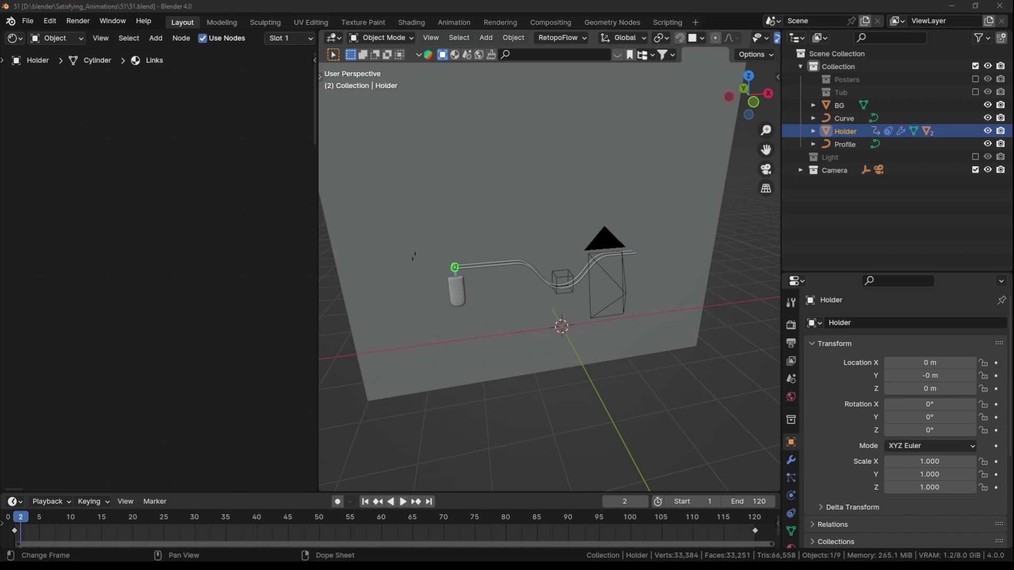
Enable the Posters, Tub and Light collections in the view layer
middle_click_drag(558, 322, 628, 248)
left_click(975, 92)
left_click(975, 79)
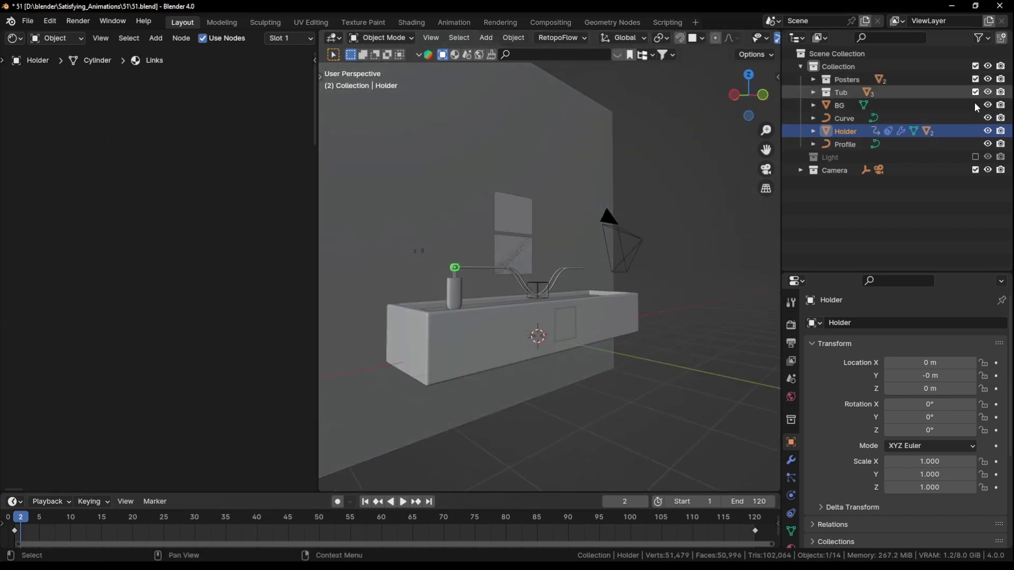
left_click(976, 157)
middle_click_drag(549, 271, 776, 258)
left_click(705, 276)
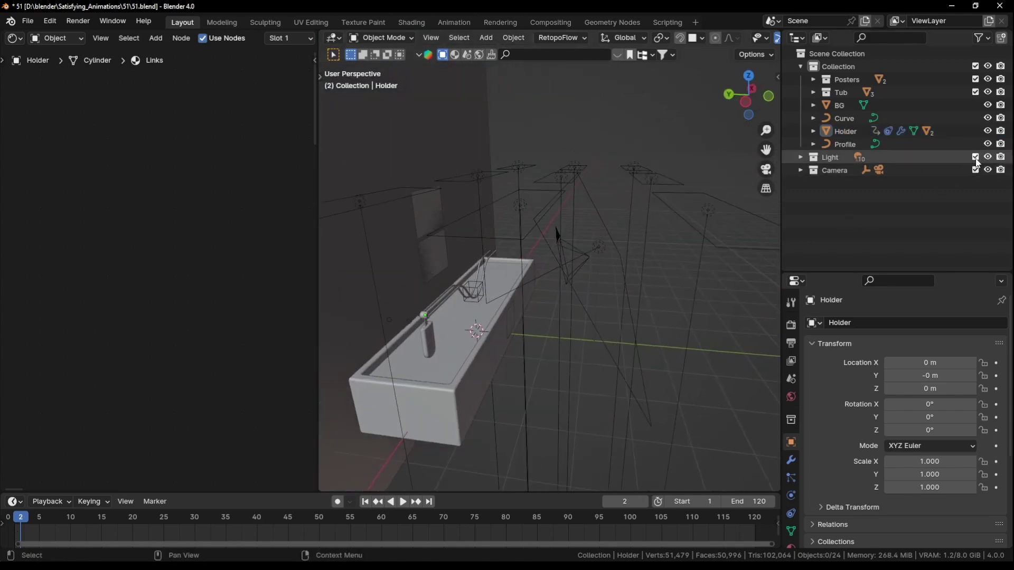
Preview the scene in Rendered shading with the Light collection enabled, and open the Cycles render settings
mouse_move(532, 343)
middle_mouse_down()
mouse_move(464, 355)
mouse_move(496, 362)
middle_mouse_up()
key("z")
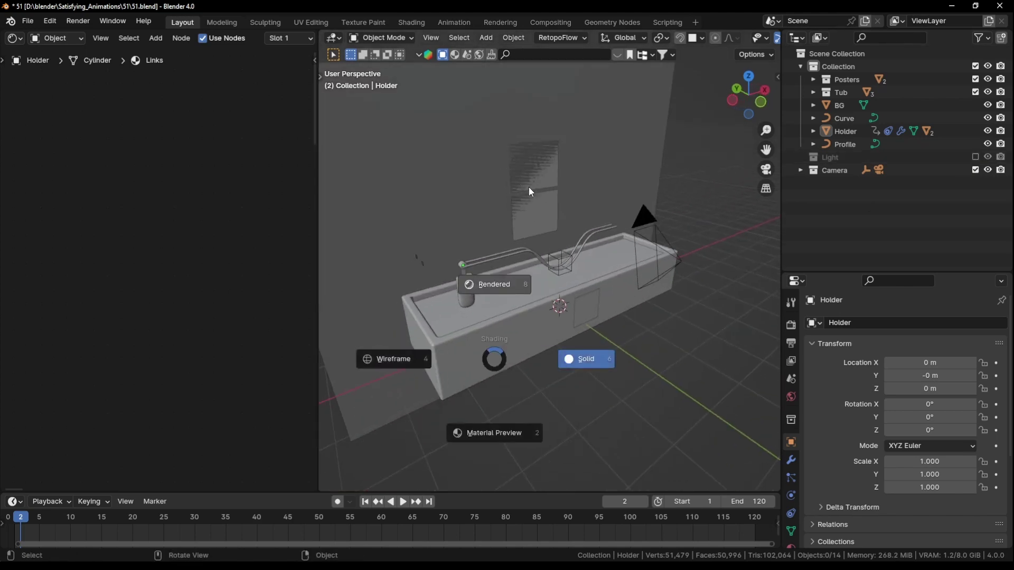
left_click(528, 187)
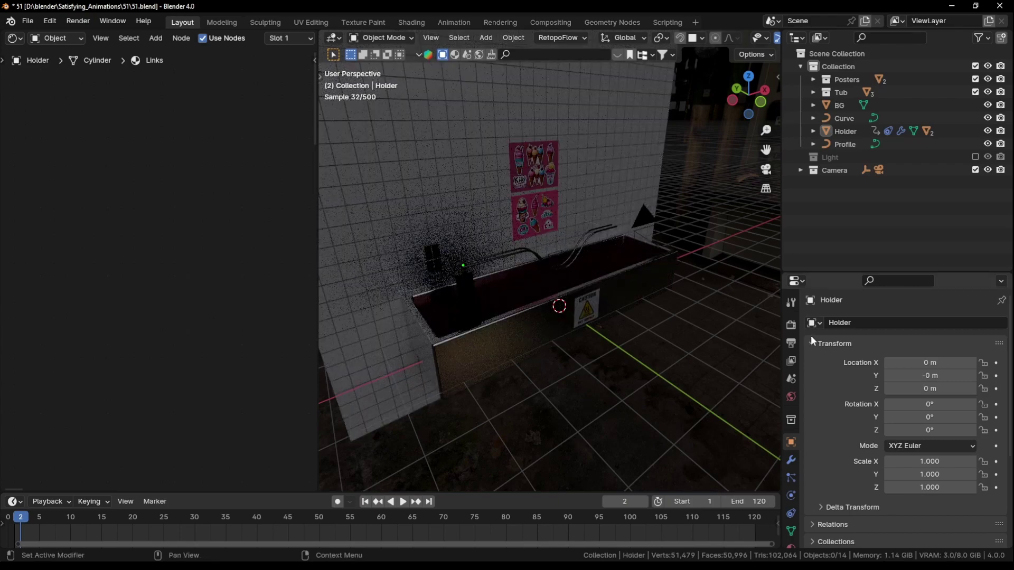
left_click(791, 326)
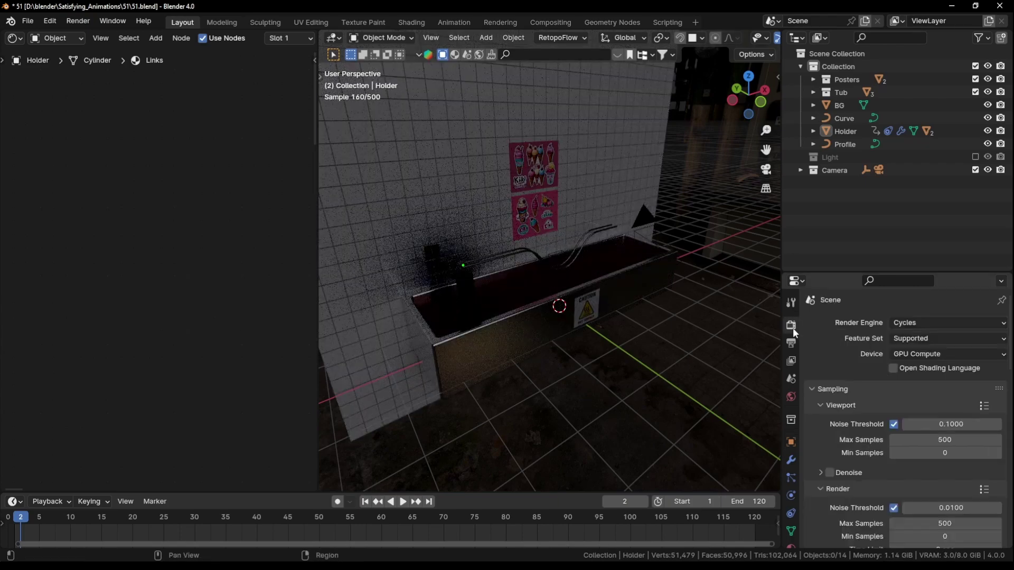
left_click(975, 158)
middle_click_drag(552, 359, 522, 345)
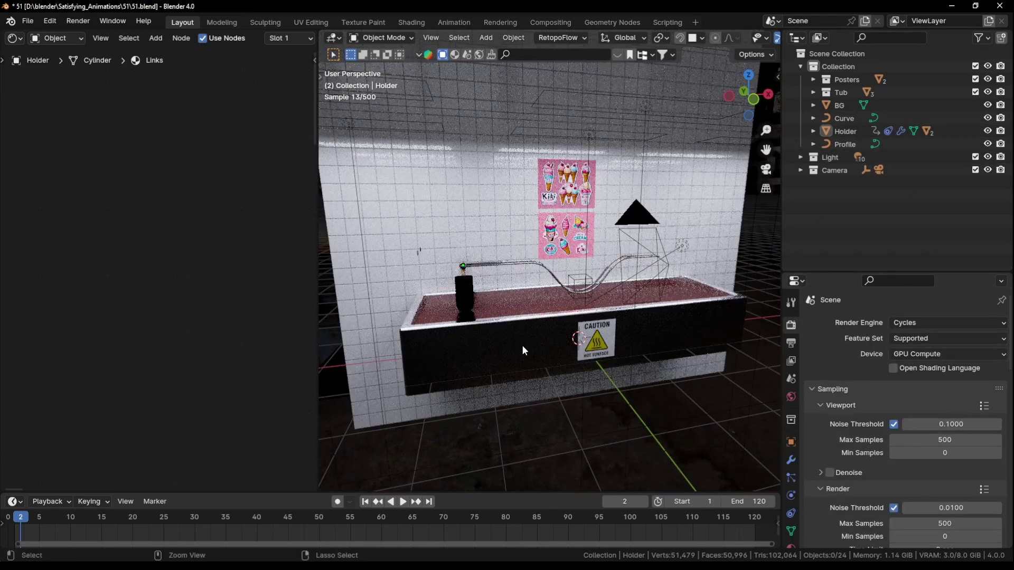
Select the ice-cream bar on the rail and examine the node setup of its Ice-Cream material
scroll(475, 317, "up", 4)
middle_click_drag(421, 290, 518, 337)
left_click(432, 306)
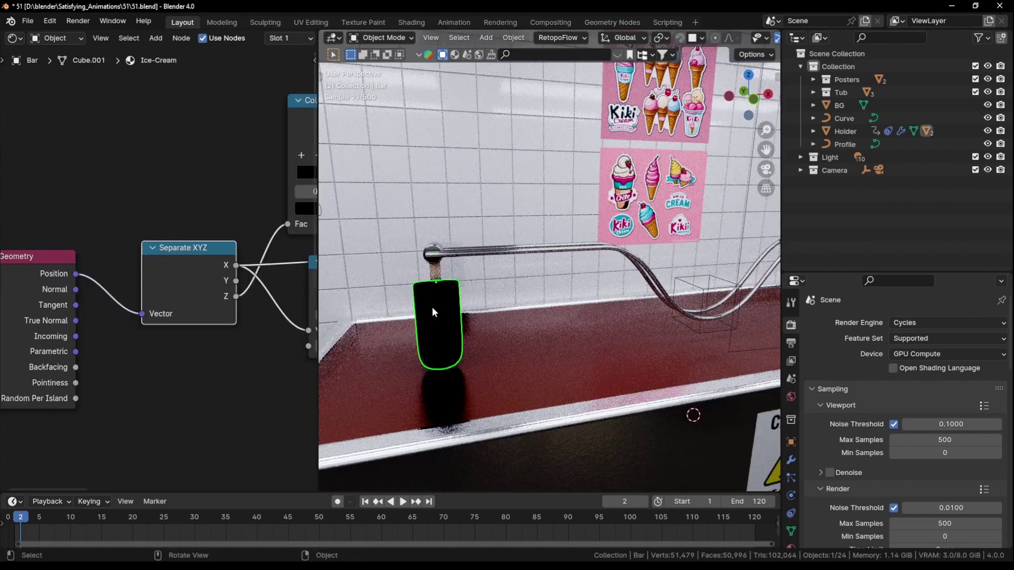
scroll(157, 265, "down", 6)
middle_click_drag(292, 258, 100, 283)
middle_click_drag(297, 284, 158, 284)
left_click(213, 257)
scroll(550, 264, "down", 8)
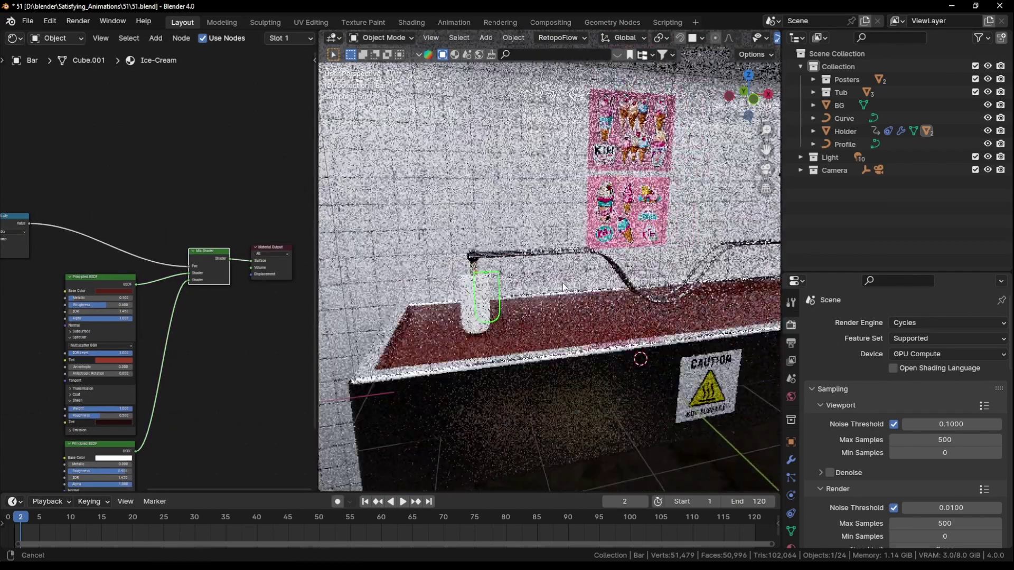
Look at the rendered scene through the camera, with the frame filling the viewport
middle_click_drag(607, 317, 604, 268)
left_click(711, 336)
scroll(586, 307, "down", 2)
middle_click_drag(576, 327, 535, 319)
key("KP_0")
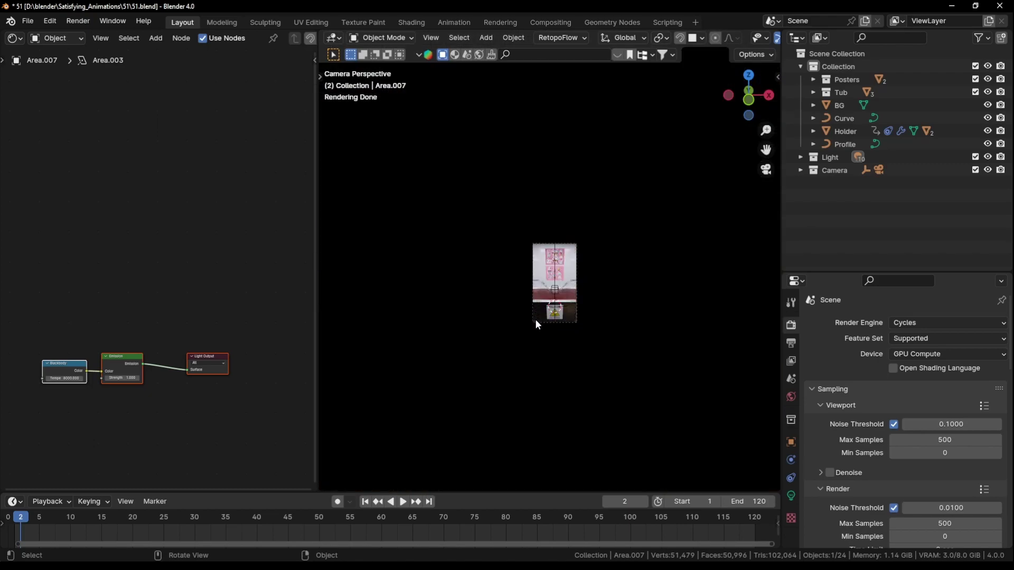
middle_click_drag(576, 405, 581, 249, "ctrl")
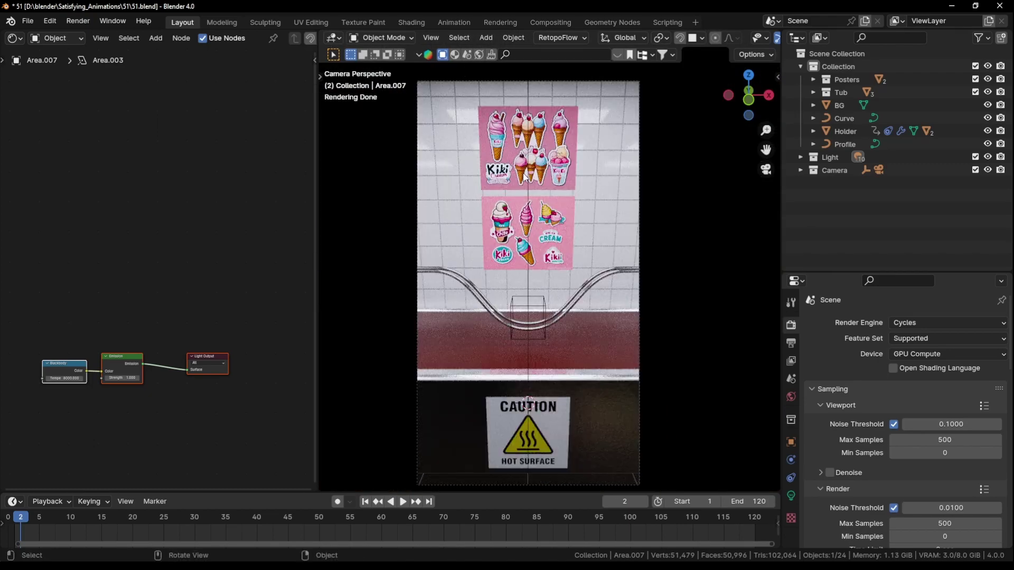
Select the posters, the BG wall, the tub and the rail curve one after another to review their materials
left_click(553, 191)
left_click(558, 227)
left_click(597, 177)
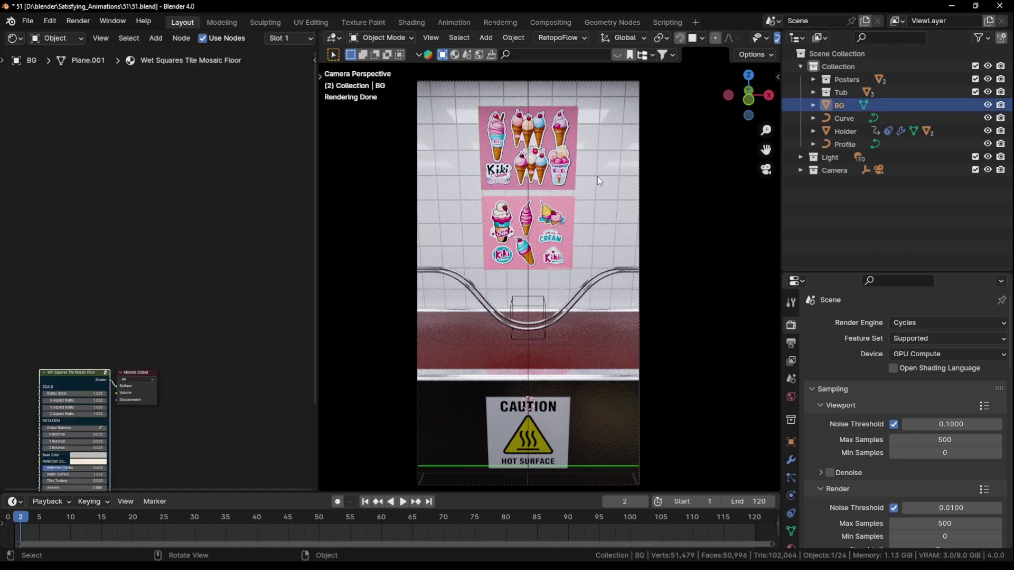
left_click(595, 409)
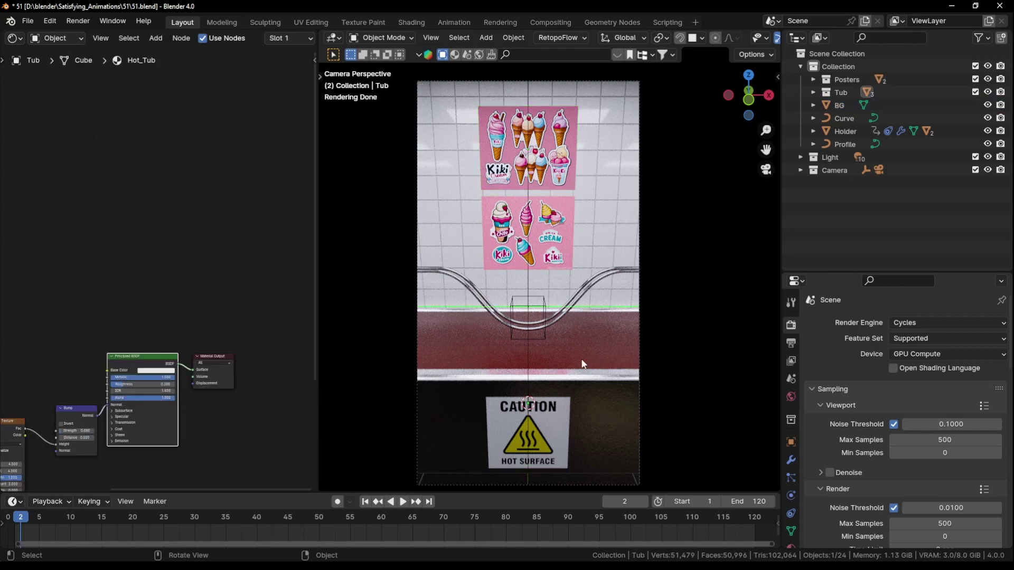
left_click(579, 298)
Switch the viewport to Solid shading and open the tub's mesh in Edit Mode to inspect its geometry
mouse_move(482, 334)
middle_mouse_down()
mouse_move(545, 333)
mouse_move(600, 294)
mouse_move(605, 302)
mouse_move(636, 271)
mouse_move(504, 335)
mouse_move(578, 377)
mouse_move(660, 297)
middle_mouse_up()
key("z")
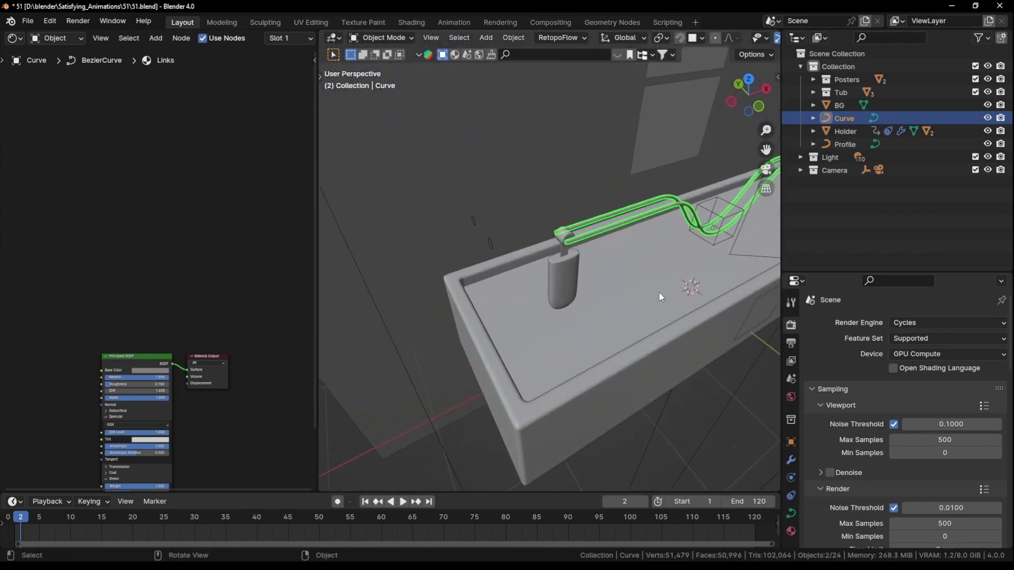
left_click(605, 406)
middle_click_drag(590, 401, 561, 313)
key("Tab")
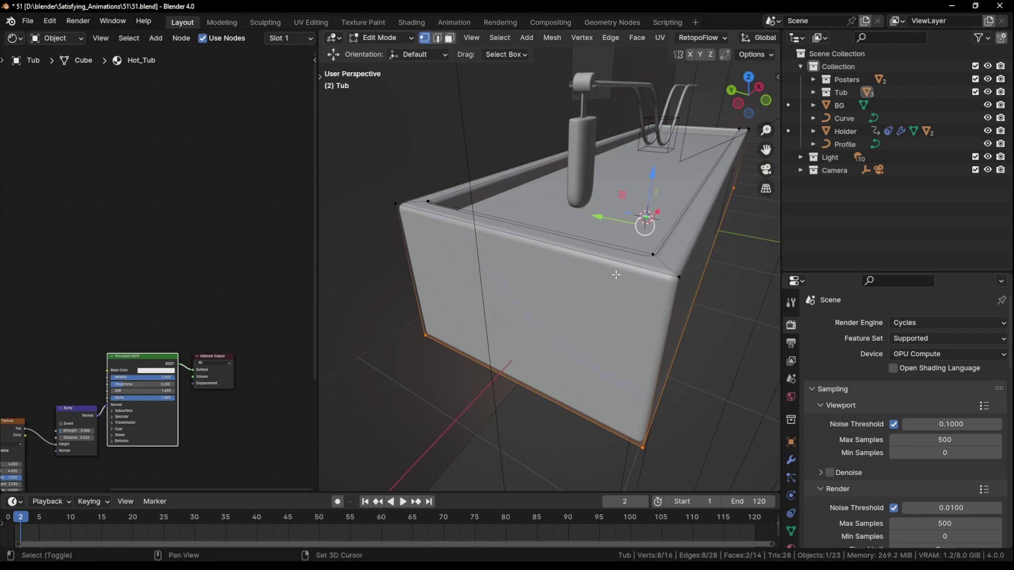
middle_click_drag(616, 275, 682, 358)
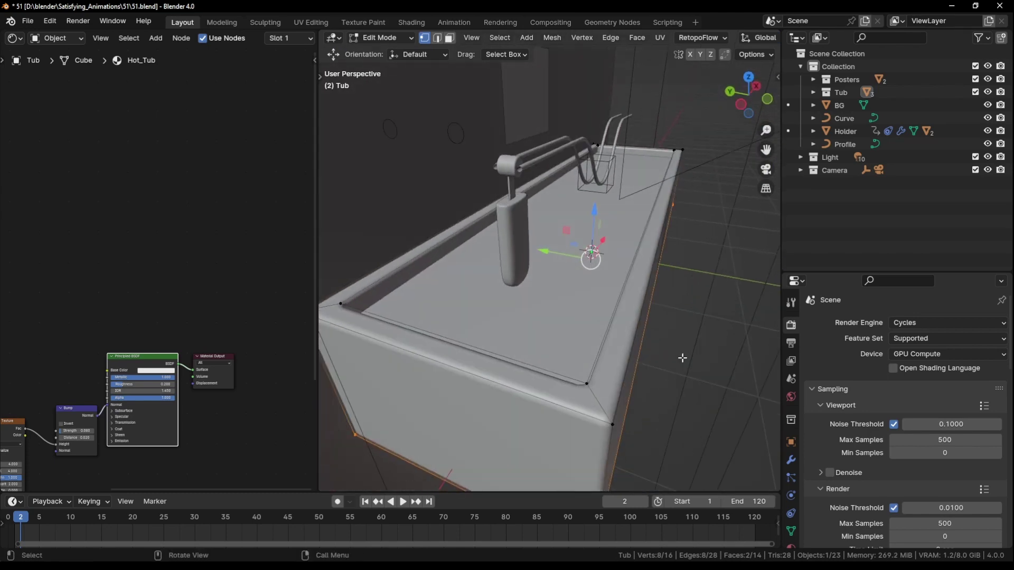
Isolate the tub in local view and compare its shape with the Bevel modifier's viewport display off and on
left_click(792, 460)
left_click(945, 343)
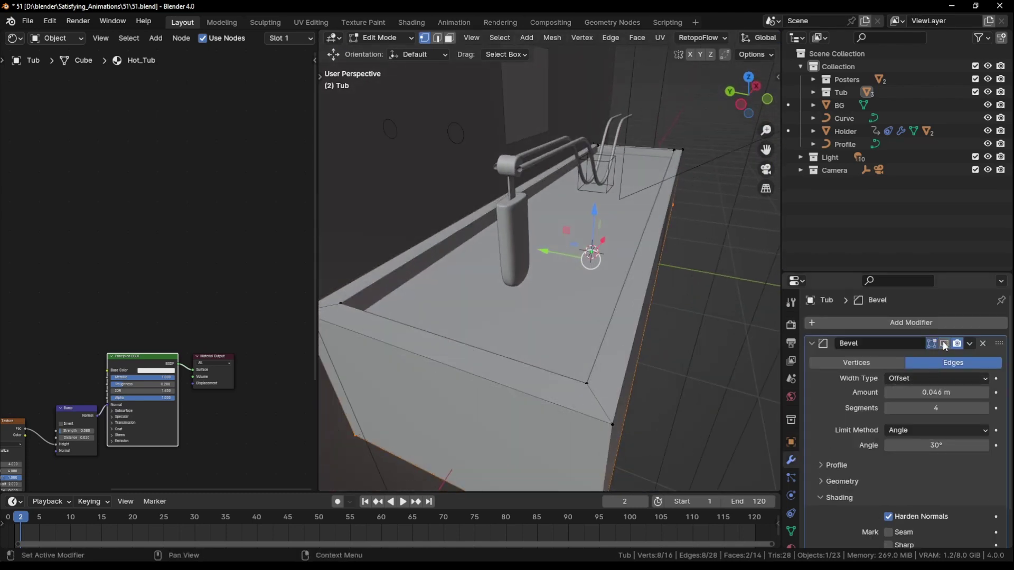
key("Tab")
key("KP_Divide")
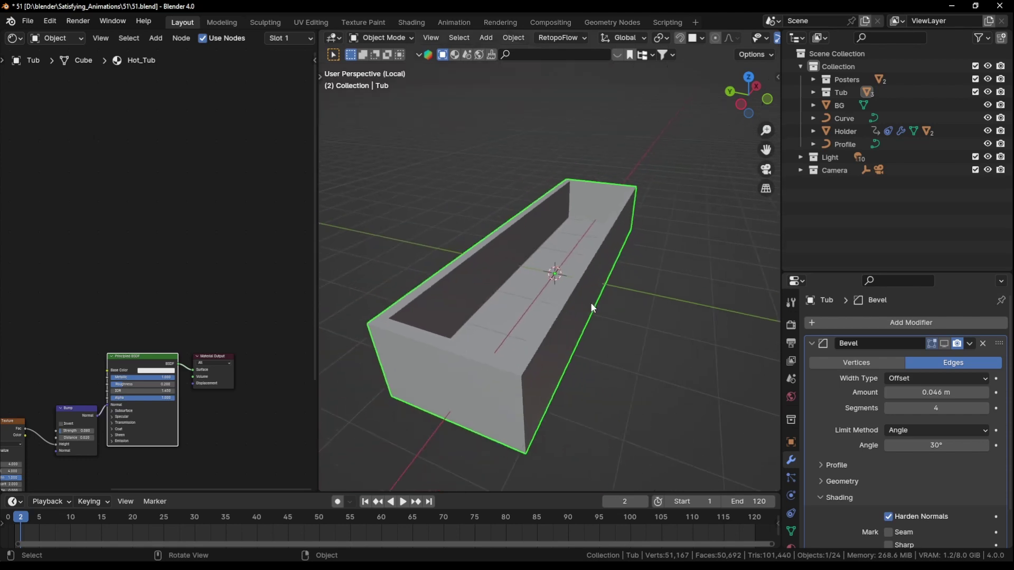
middle_click_drag(590, 302, 579, 373)
left_click(945, 343)
middle_click_drag(476, 328, 525, 347)
Trace the Hot_Tub material's nodes and examine the tub's bumpy metal surface up close in Rendered shading
middle_click_drag(163, 316, 196, 207)
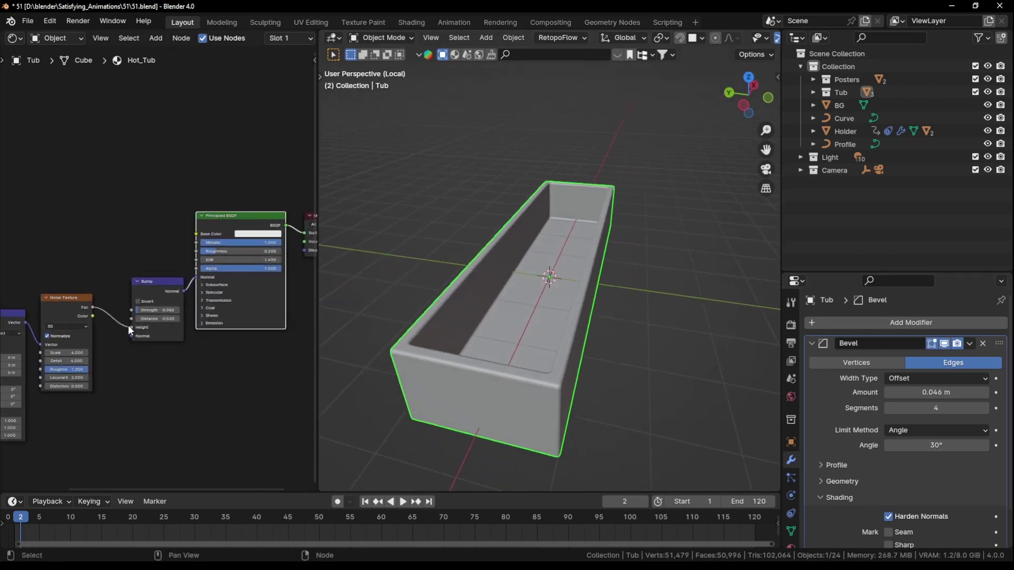
middle_click_drag(128, 324, 260, 276)
scroll(260, 275, "up", 2)
middle_click_drag(515, 362, 561, 322)
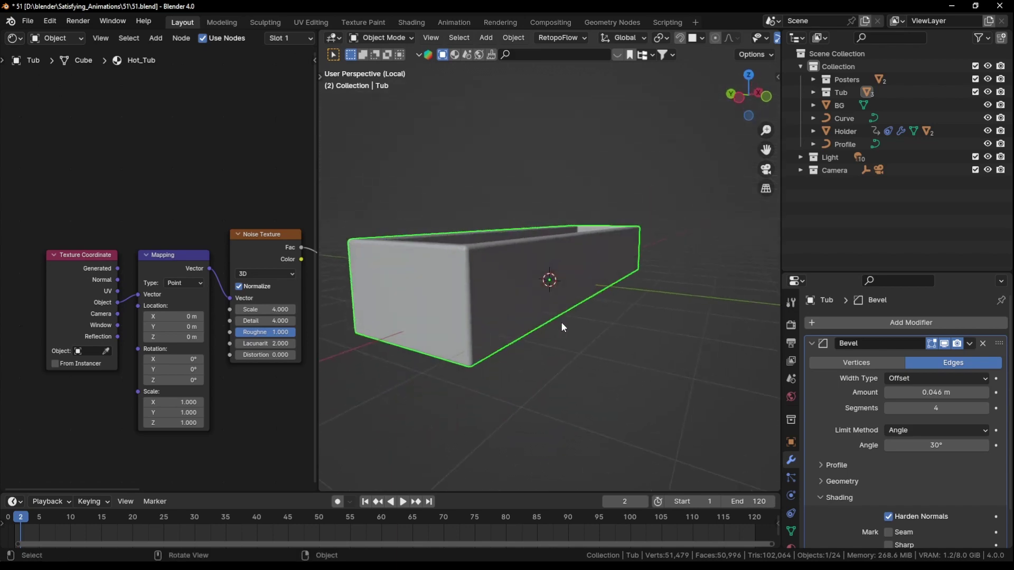
left_click(557, 220)
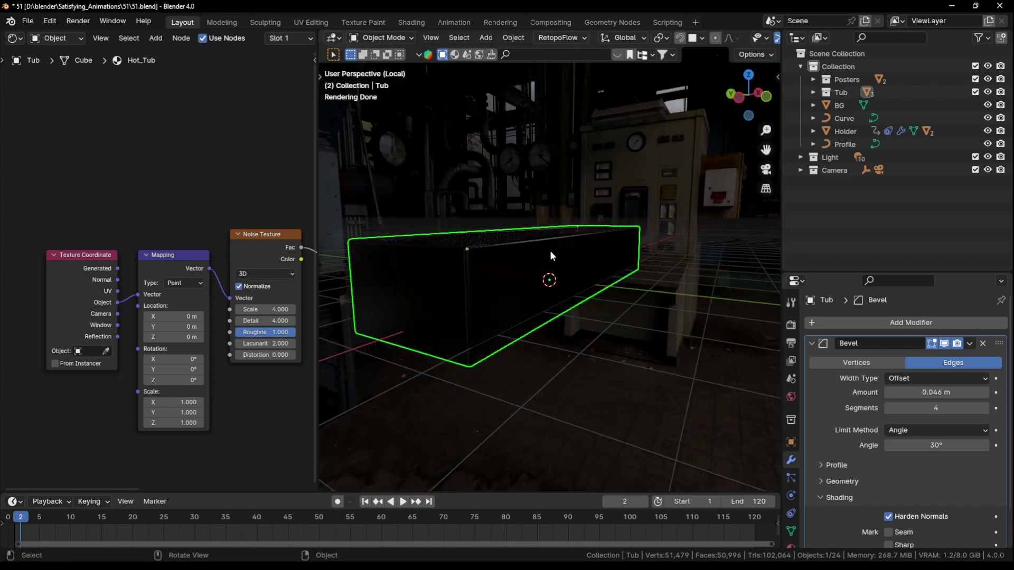
middle_click_drag(550, 252, 636, 305)
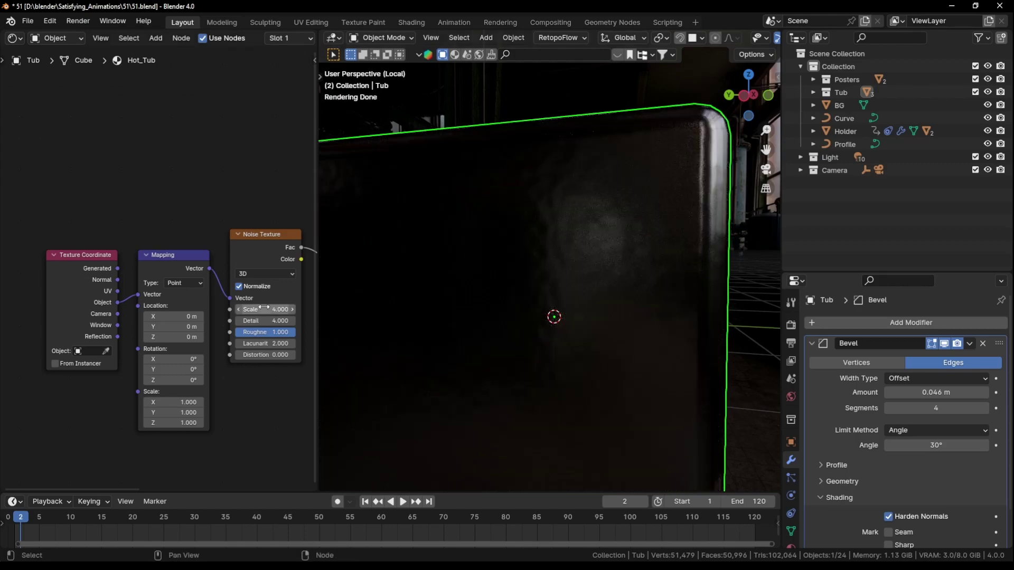
middle_click_drag(240, 296, 113, 226)
middle_click_drag(646, 282, 576, 264)
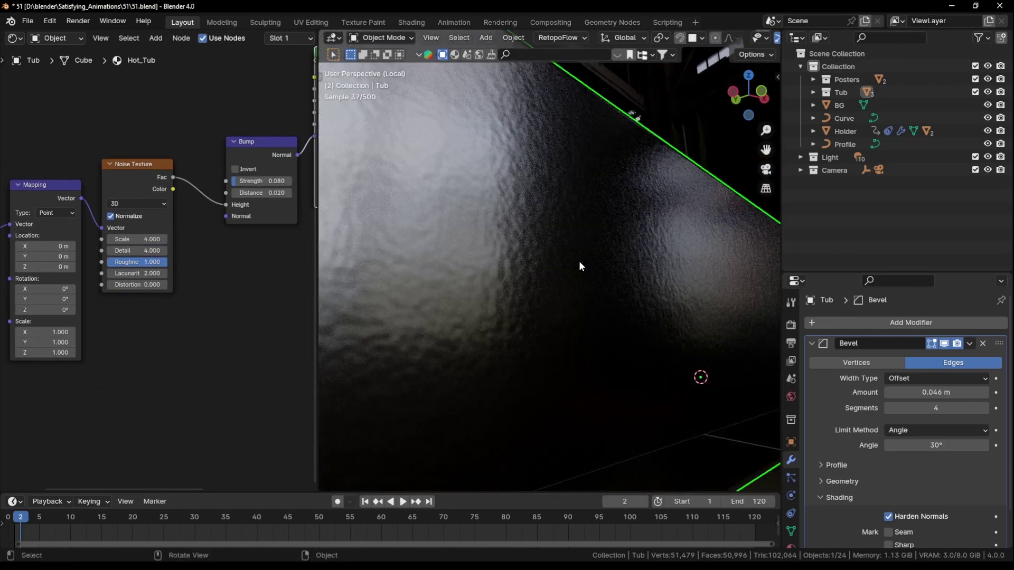
Examine the settings of the Bump and Noise Texture nodes in the Hot_Tub material
middle_click_drag(190, 359, 148, 391)
scroll(148, 390, "up", 2)
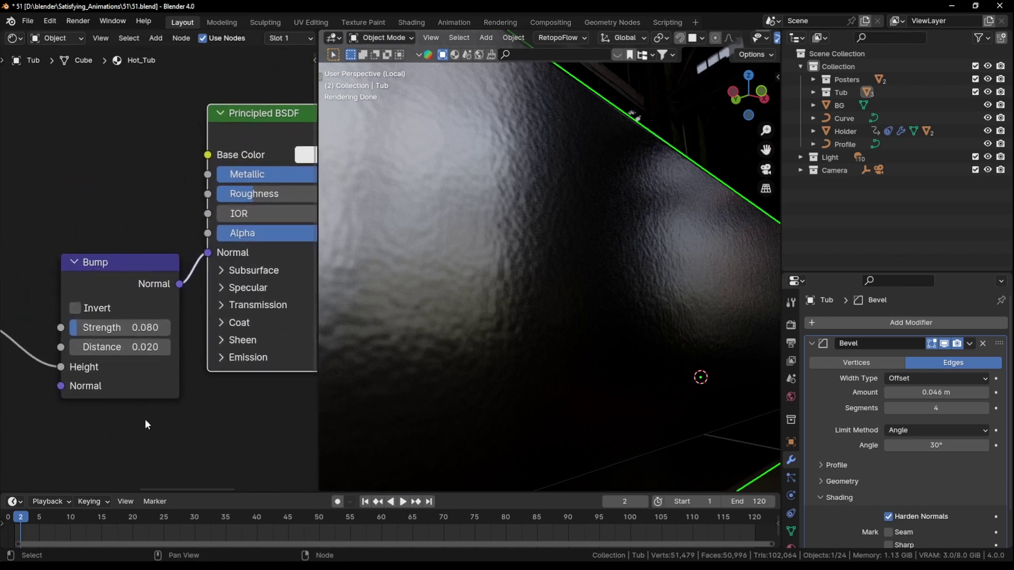
middle_click_drag(147, 425, 184, 384)
middle_click_drag(60, 465, 267, 368)
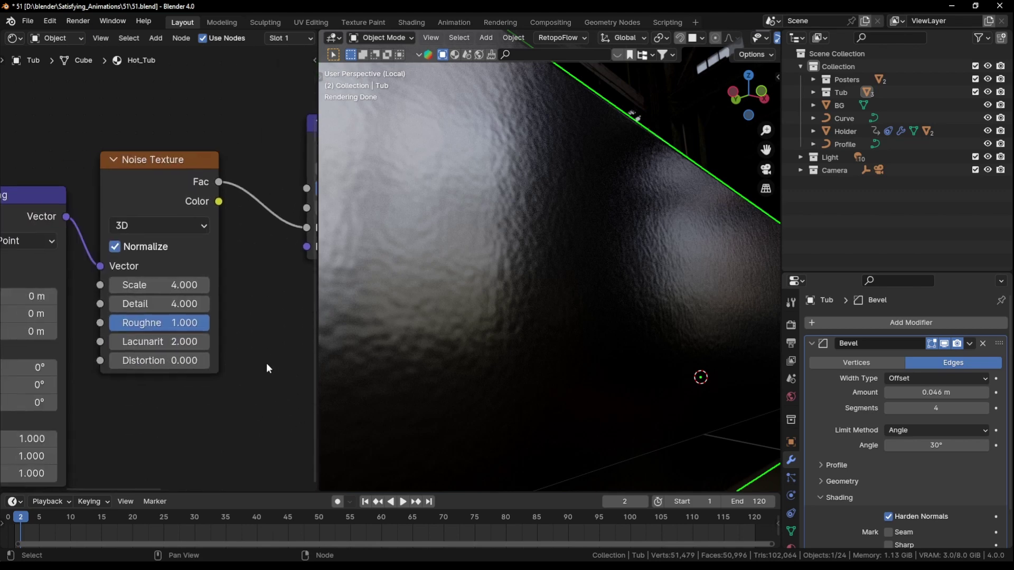
Move the Texture Coordinate and Mapping nodes closer to the Noise Texture node in the Hot_Tub material
left_click_drag(161, 180, 198, 178)
scroll(220, 228, "down", 2)
middle_click_drag(201, 258, 253, 279)
scroll(253, 280, "down", 2)
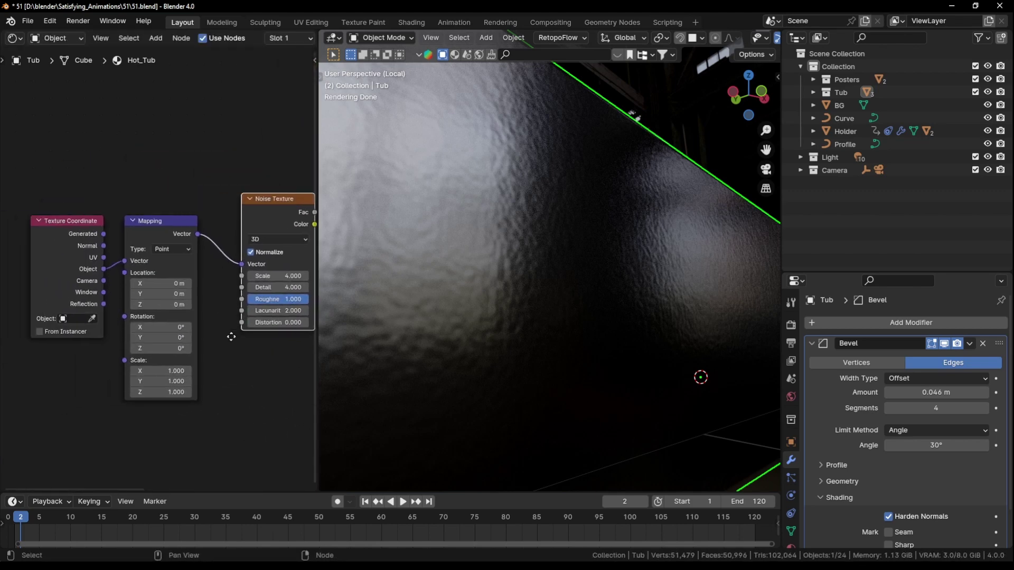
left_click_drag(141, 236, 168, 223)
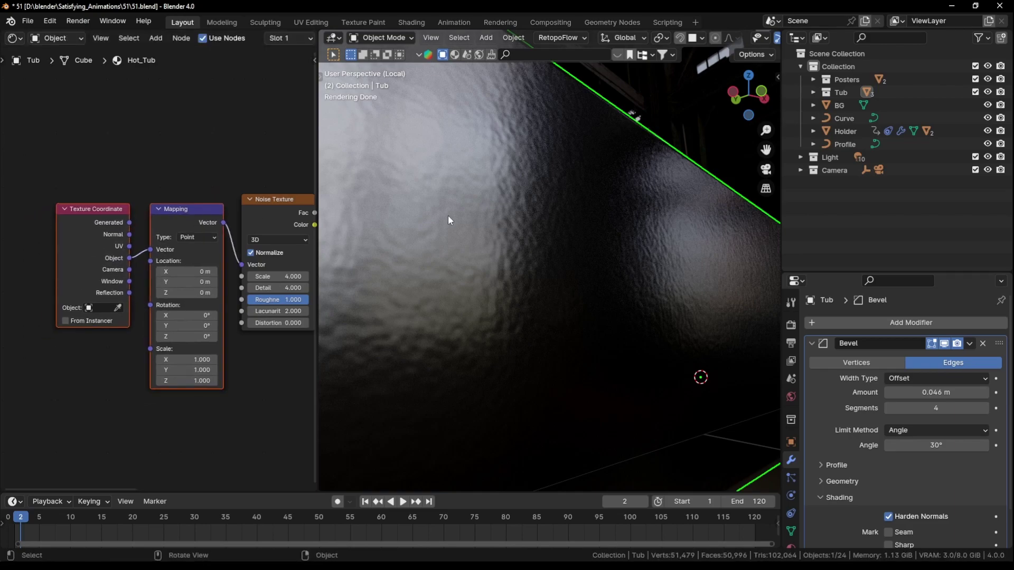
Leave the tub's local view and select the chocolate surface inside the tub
scroll(651, 328, "down", 6)
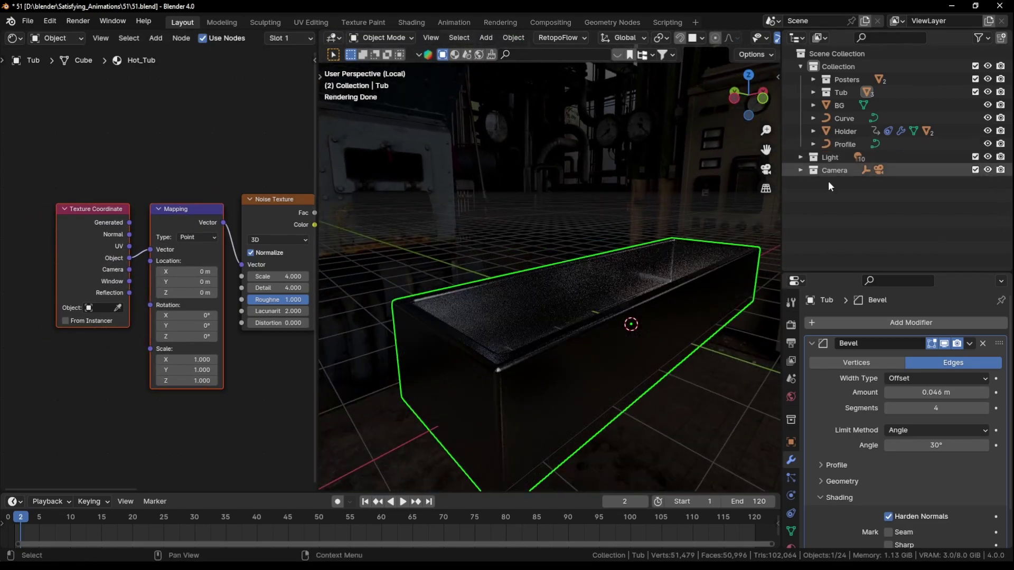
mouse_move(531, 375)
middle_mouse_down()
mouse_move(517, 317)
mouse_move(546, 301)
mouse_move(575, 301)
mouse_move(583, 316)
mouse_move(632, 308)
mouse_move(671, 290)
middle_mouse_up()
left_click(607, 305)
scroll(676, 287, "up", 5)
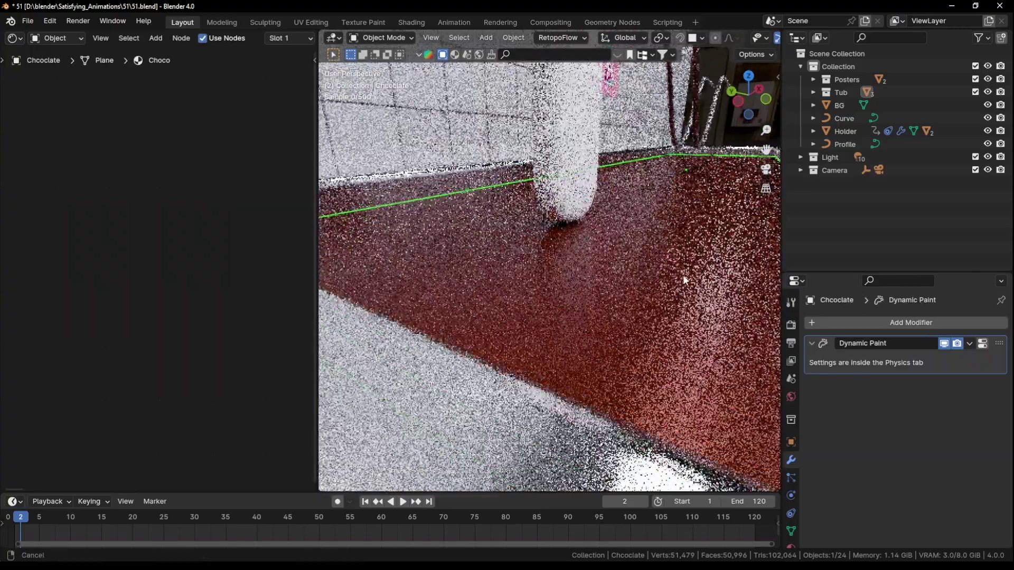
Isolate the chocolate plane in local view with Solid shading and open its mesh in Edit Mode
scroll(721, 297, "down", 5)
middle_click_drag(721, 297, 655, 300)
key("KP_Divide")
key("z")
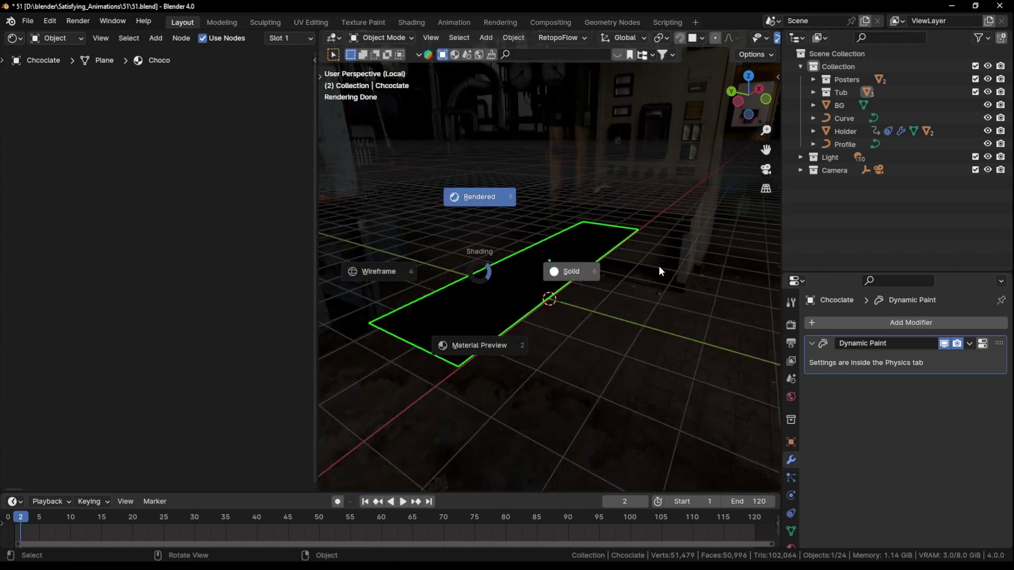
left_click(658, 265)
middle_click_drag(553, 330, 594, 232)
key("Tab")
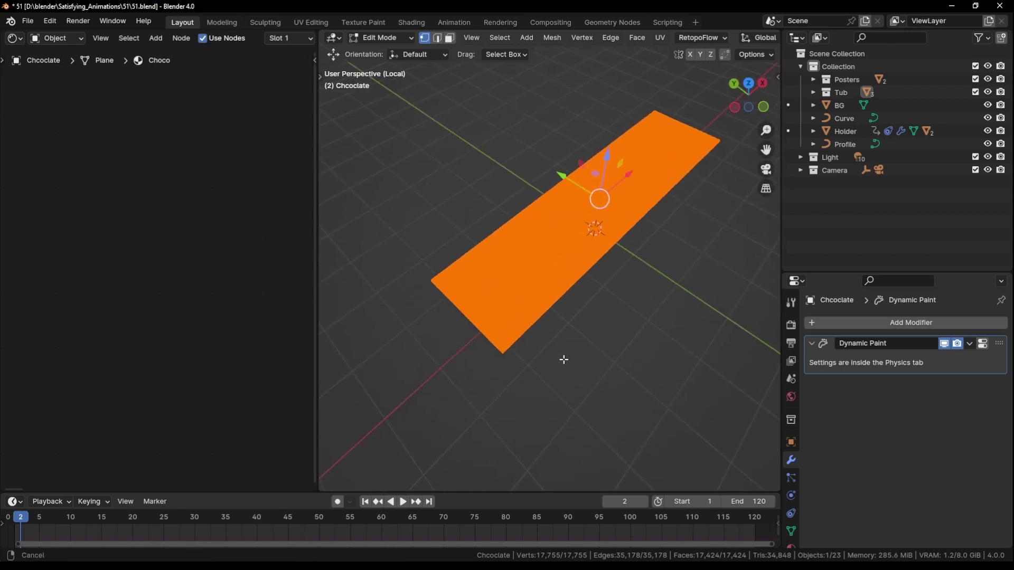
Leave Edit Mode on the chocolate plane
scroll(593, 249, "up", 6)
scroll(593, 248, "up", 2)
key("Tab")
scroll(601, 236, "down", 8)
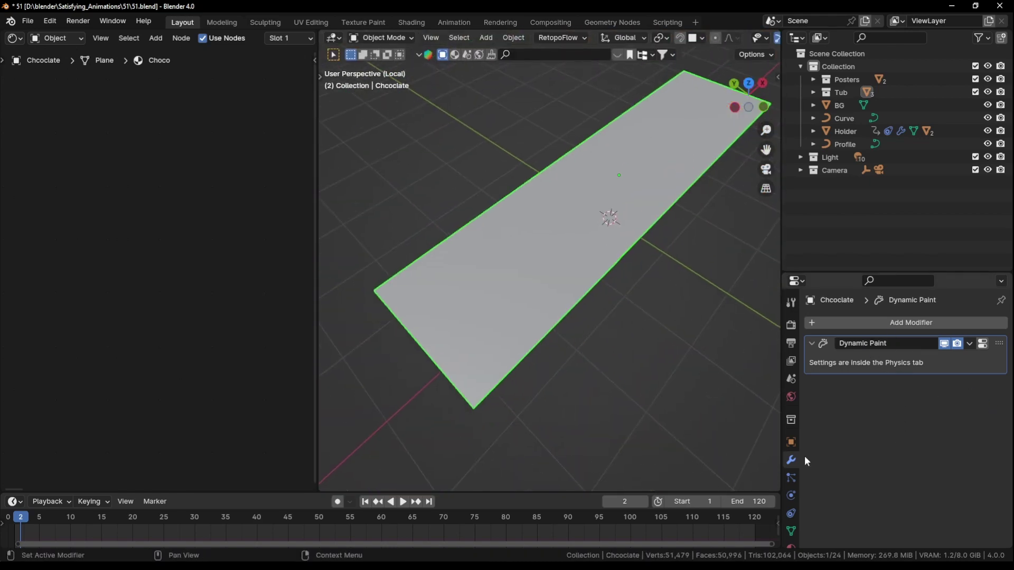
Display the chocolate plane's physics properties and examine its Dynamic Paint settings for the Waves surface and cache
left_click(791, 532)
left_click(791, 514)
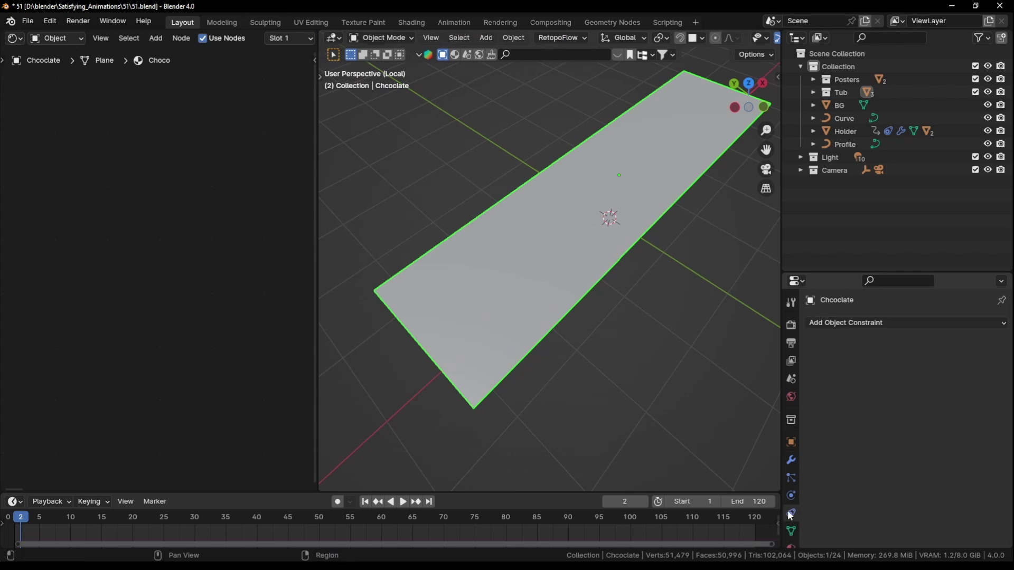
left_click(791, 499)
scroll(869, 486, "down", 12)
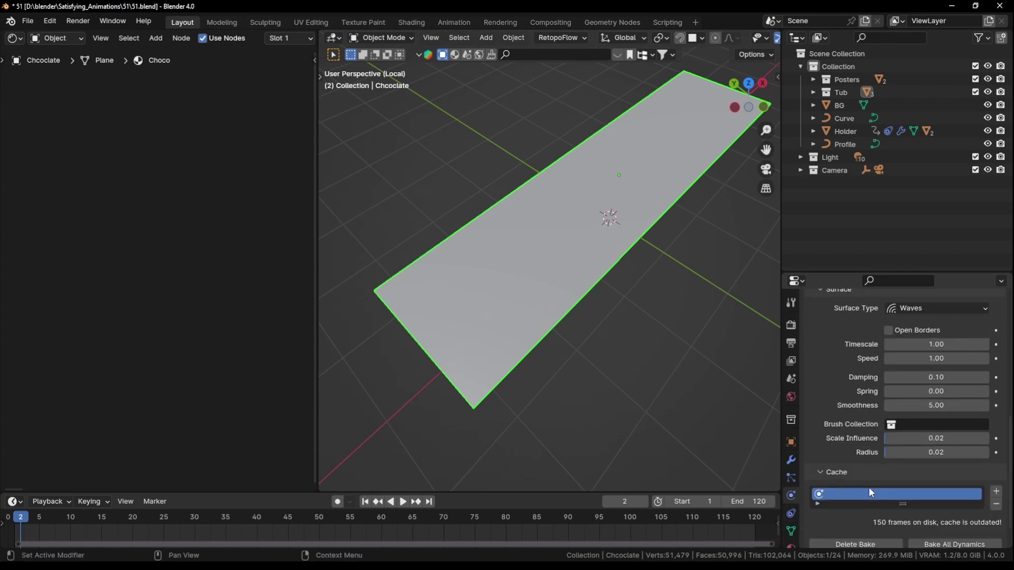
scroll(915, 343, "up", 2)
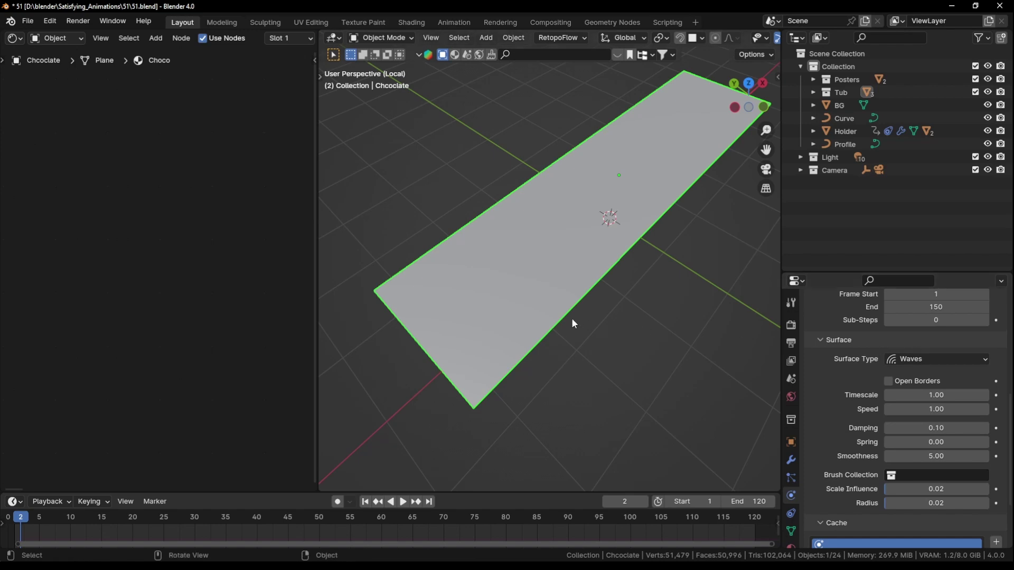
Leave the chocolate plane's local view and select the ice-cream bar hanging over the tub
middle_click_drag(573, 321, 590, 257)
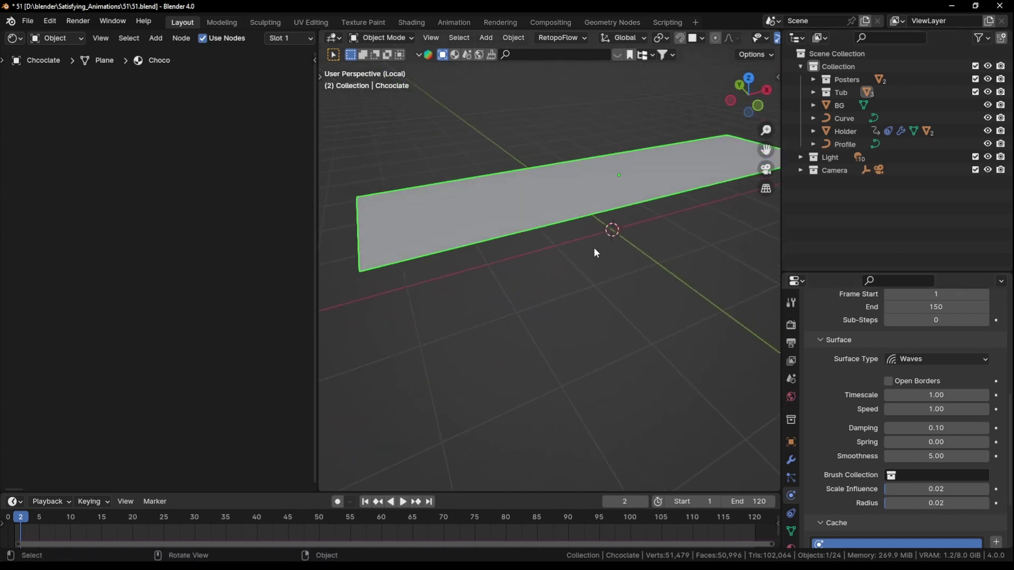
key("KP_Divide")
middle_click_drag(467, 230, 584, 288, "shift")
scroll(584, 299, "up", 3)
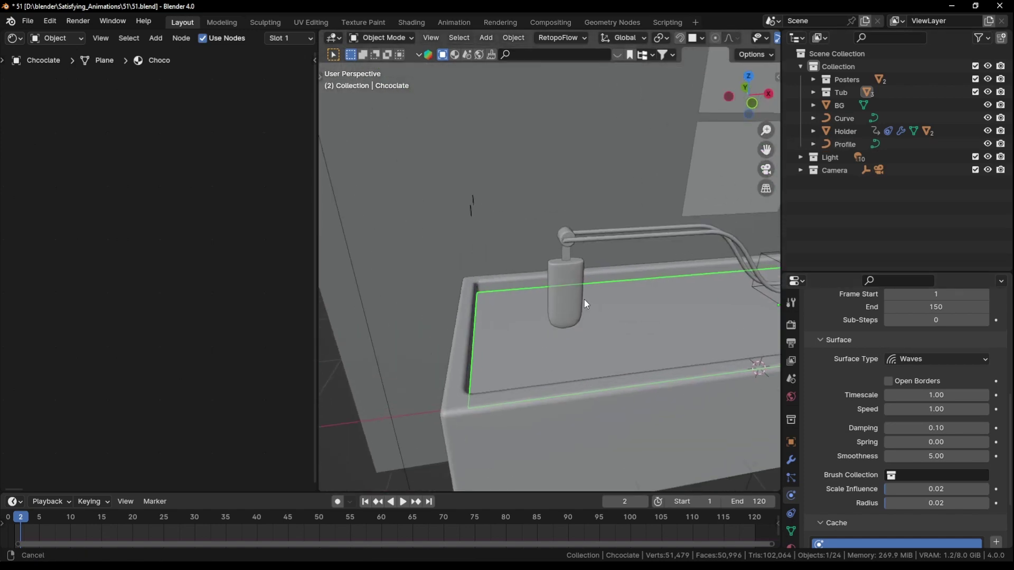
left_click(572, 299)
middle_click_drag(700, 341, 564, 341, "shift")
scroll(827, 478, "up", 2)
scroll(879, 424, "up", 6)
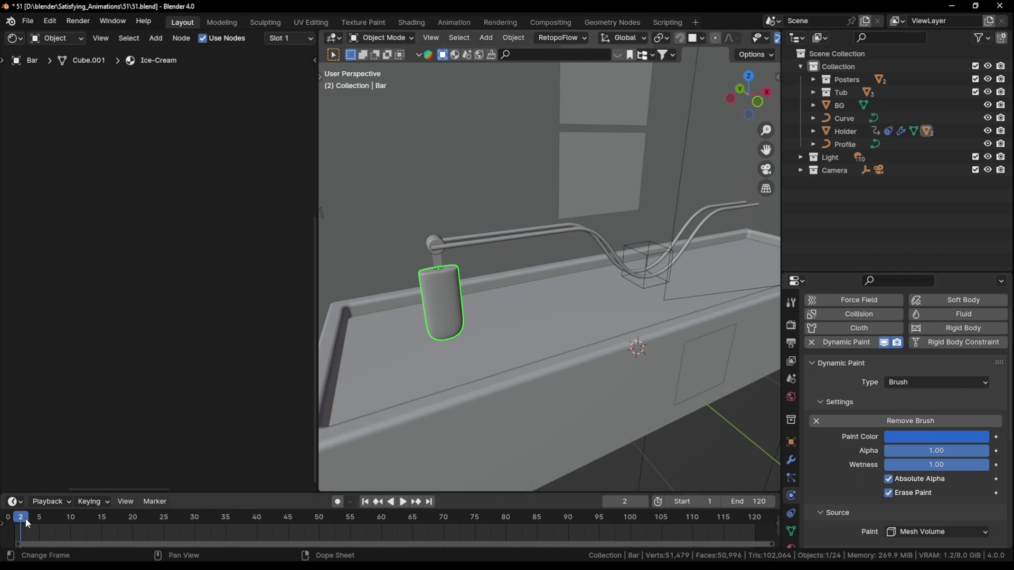
Scrub the animation to frame 50, where the bar dips into the chocolate, and examine the bar's Dynamic Paint brush settings
left_click_drag(29, 523, 161, 519)
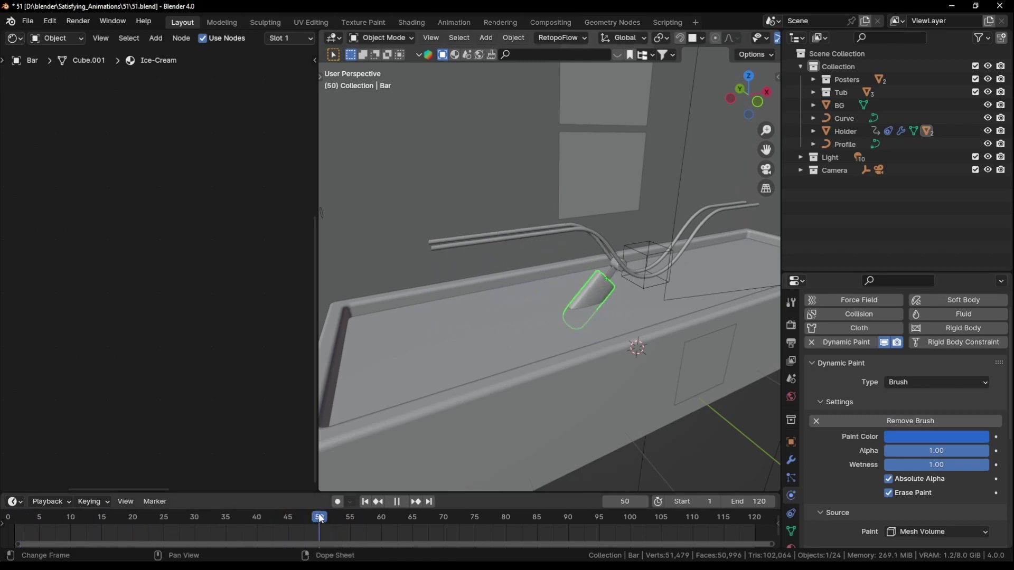
middle_click_drag(581, 338, 542, 315)
scroll(866, 420, "down", 4)
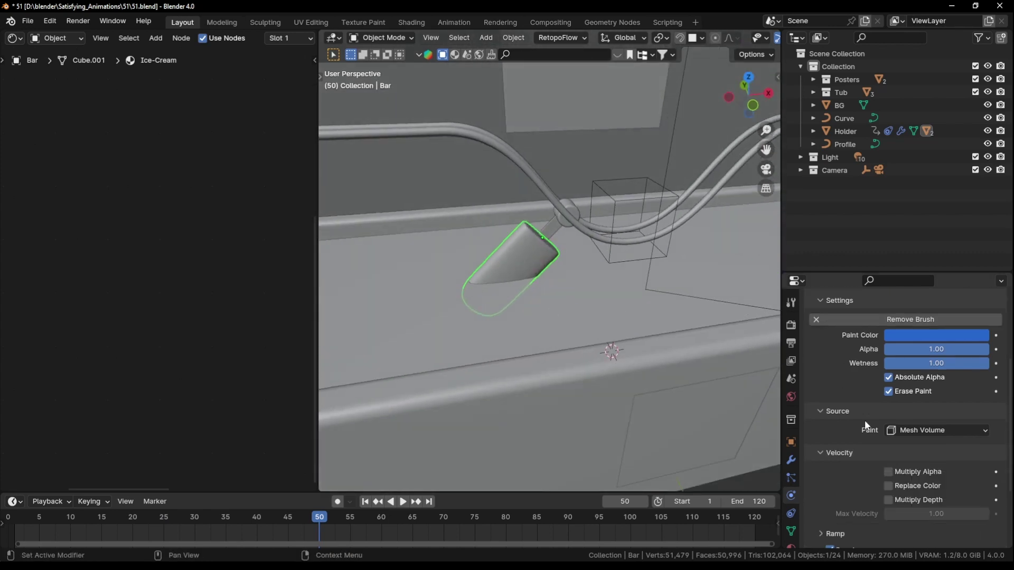
scroll(861, 421, "up", 4)
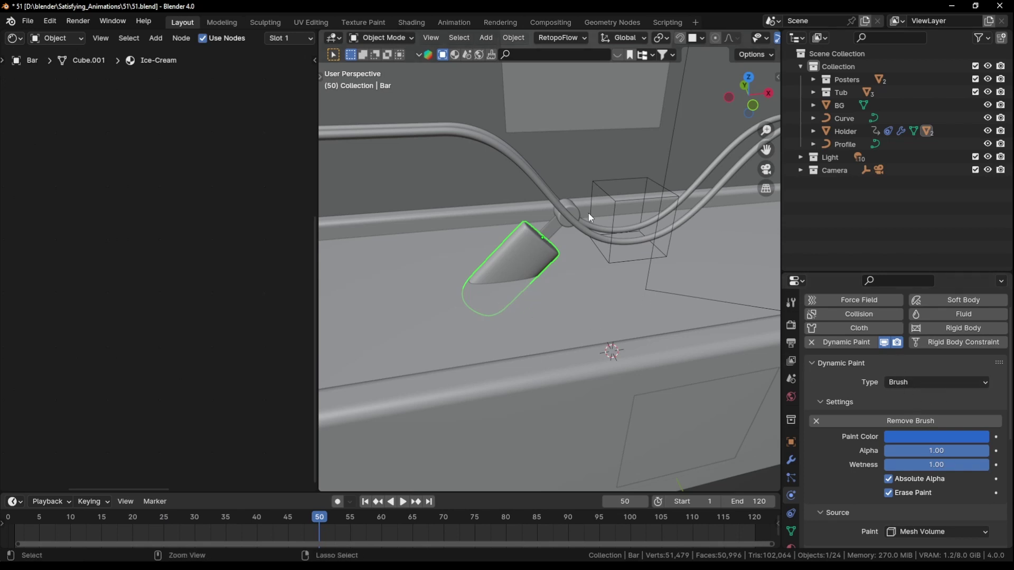
Play the dipping animation from frame 50, stop it, and return to frame 1
middle_click_drag(590, 217, 571, 271)
key("space")
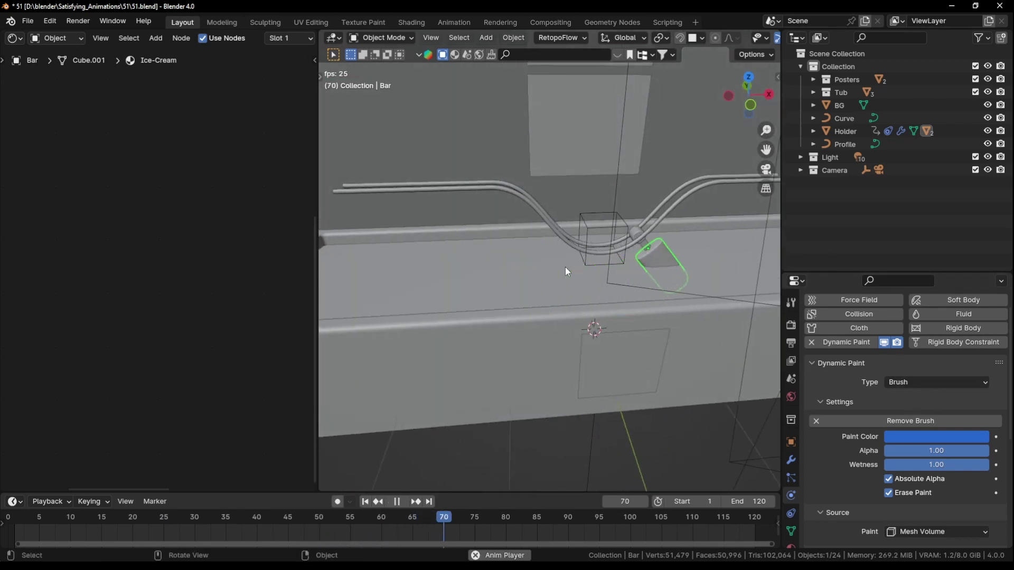
key("space")
left_click(365, 501)
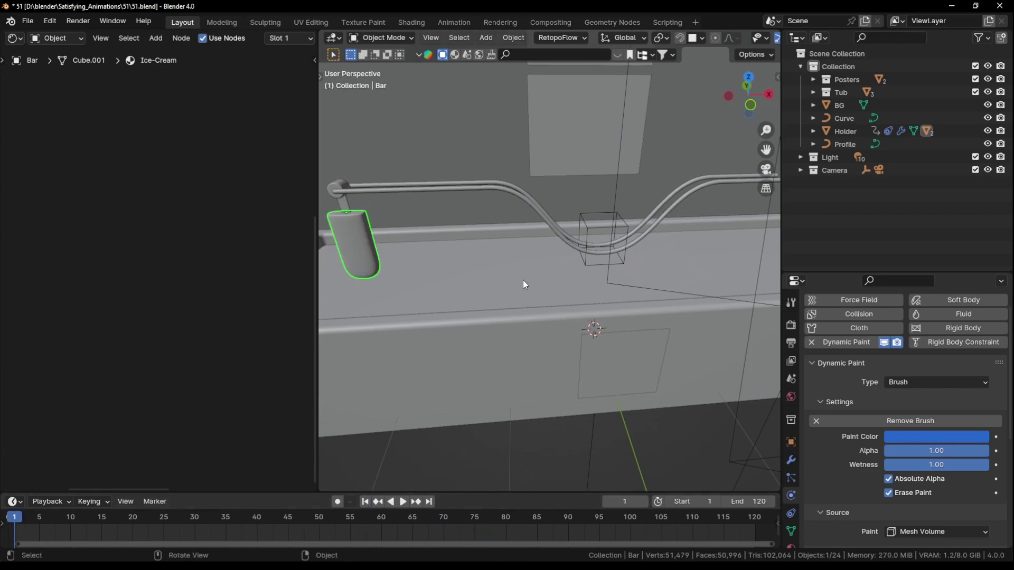
Select the double rail curve above the tub and open it in Edit Mode
scroll(568, 259, "down", 4)
middle_click_drag(482, 276, 600, 261)
scroll(559, 287, "up", 8)
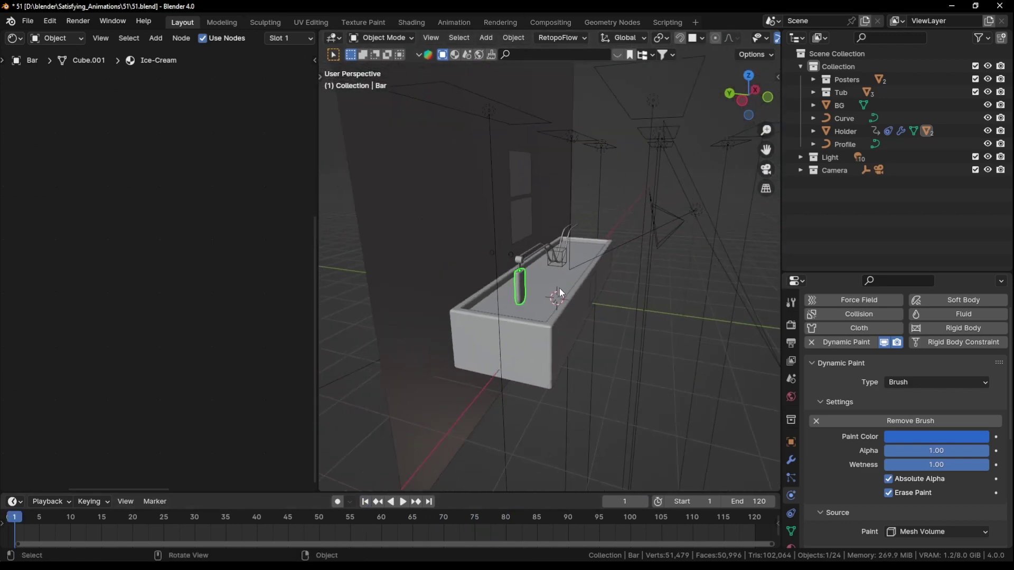
left_click(551, 260)
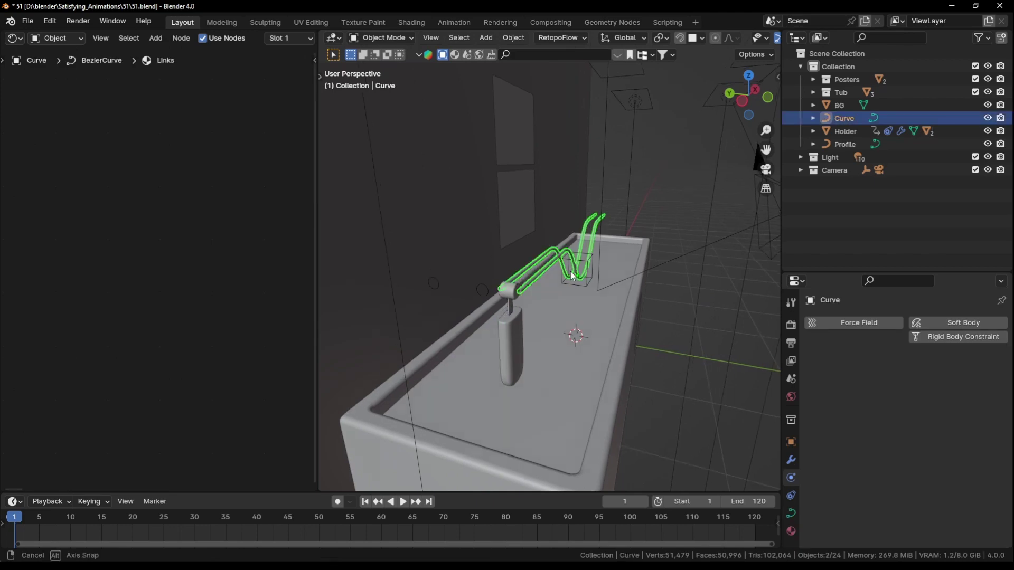
middle_click_drag(551, 260, 559, 300)
key("Tab")
scroll(546, 324, "up", 3)
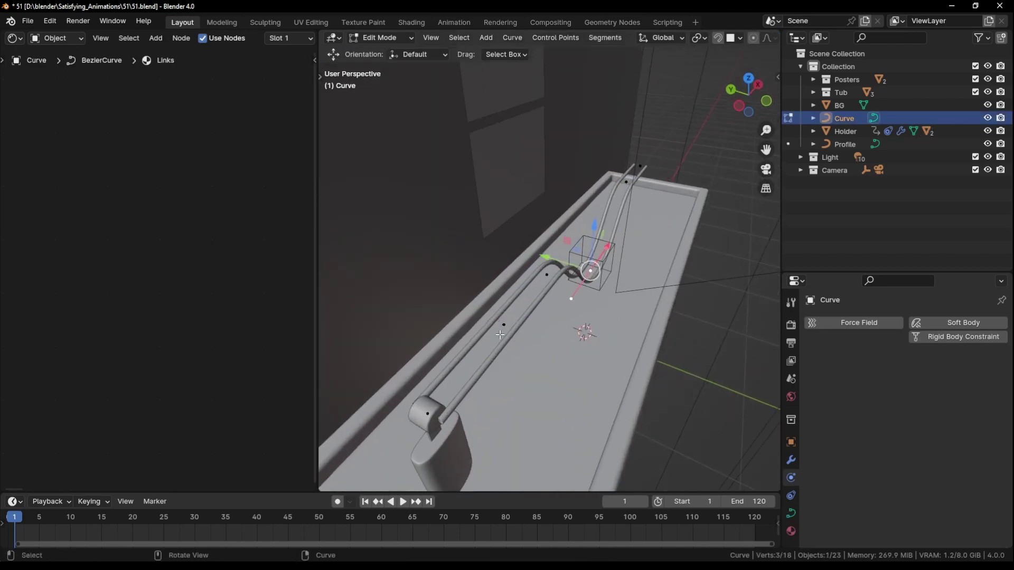
Select a control point on the rail's straight section and examine the curve's Geometry and Bevel settings
left_click(500, 334)
middle_click_drag(500, 334, 638, 327)
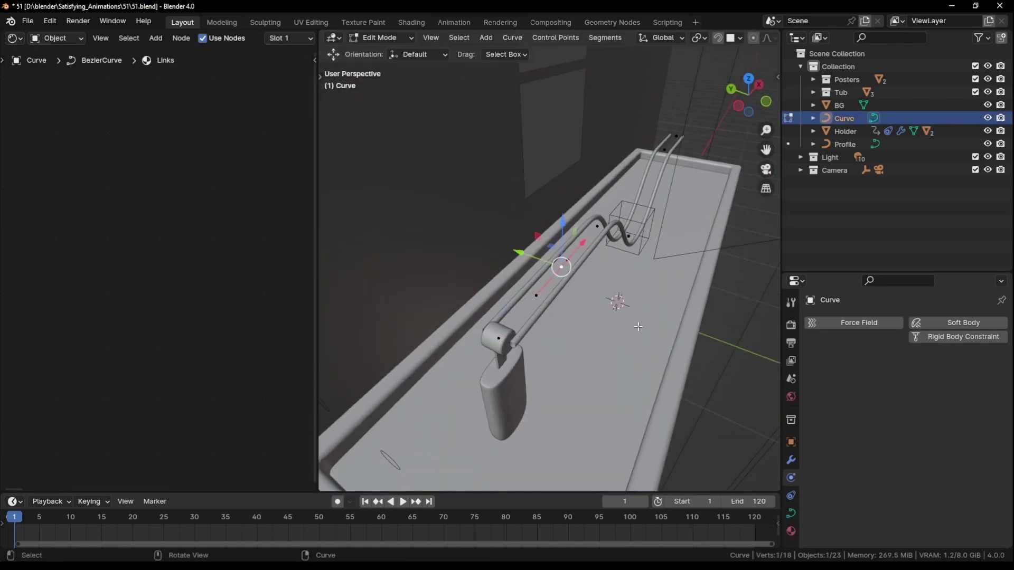
left_click(792, 514)
scroll(847, 481, "down", 10)
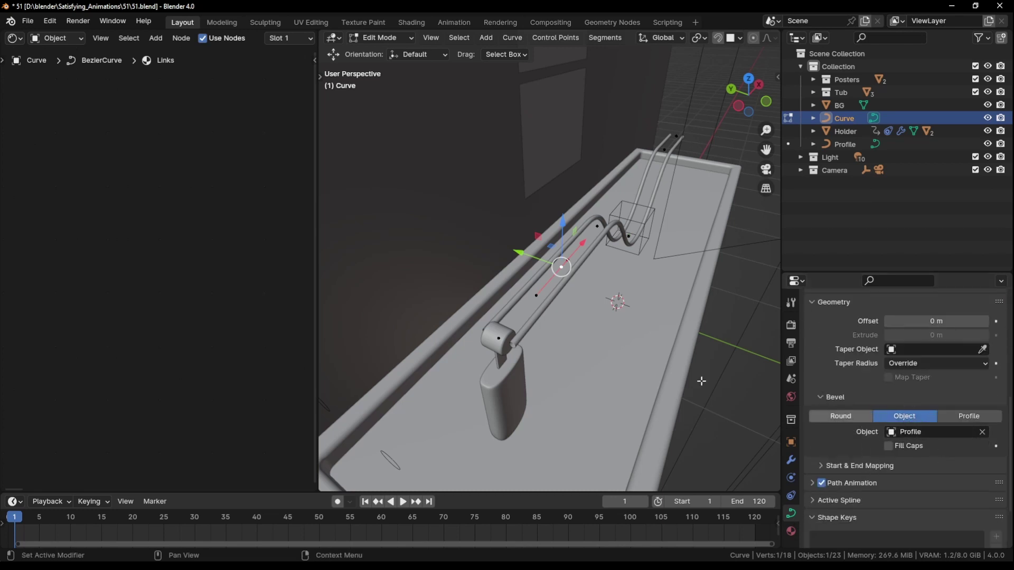
Leave Edit Mode on the rail curve and open the Profile bevel curve in Edit Mode
key("Tab")
middle_click_drag(540, 274, 601, 265)
left_click(570, 263)
key("Tab")
Try scaling one circle of the Profile curve and adding two copies of it to the bevel profile
key("s")
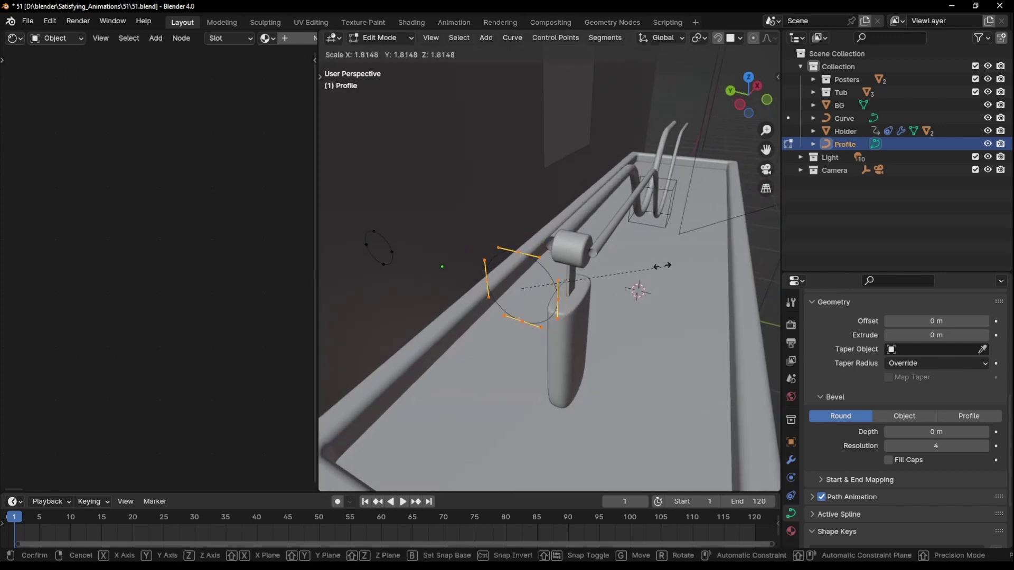
left_click(613, 282)
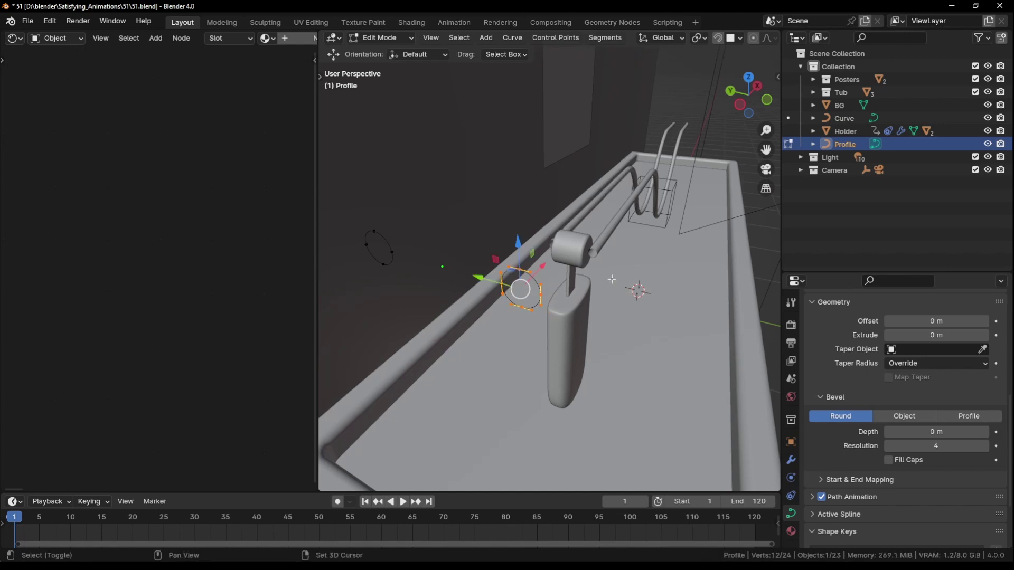
key("g")
left_click(590, 116)
key("shift+d")
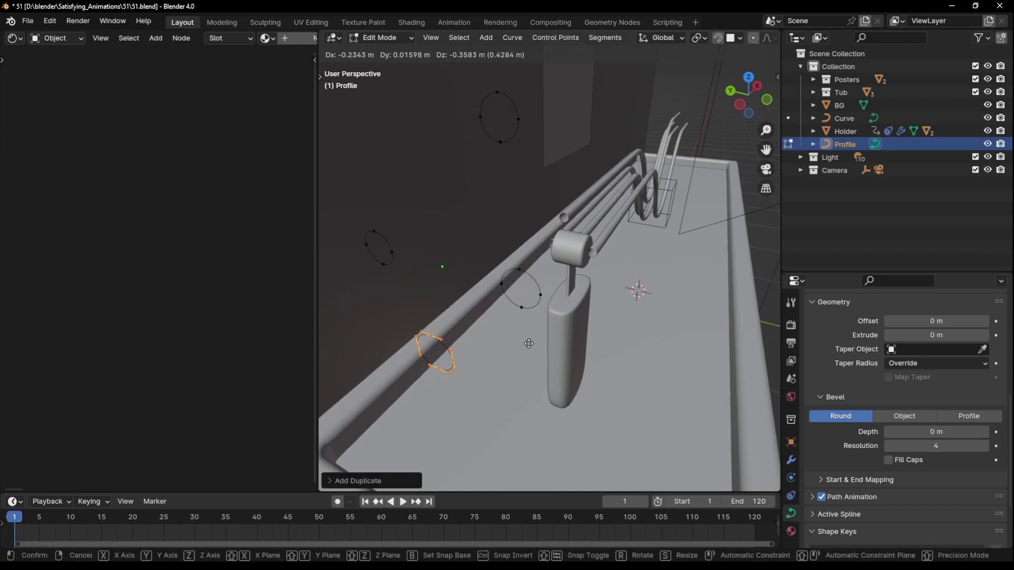
left_click(529, 344)
middle_click_drag(607, 292, 620, 274)
key("ctrl+z")
key("ctrl+z")
Leave Edit Mode on the Profile curve, select the cylindrical Holder between the rails, and display its modifiers
key("Tab")
scroll(534, 271, "down", 4)
left_click(620, 273)
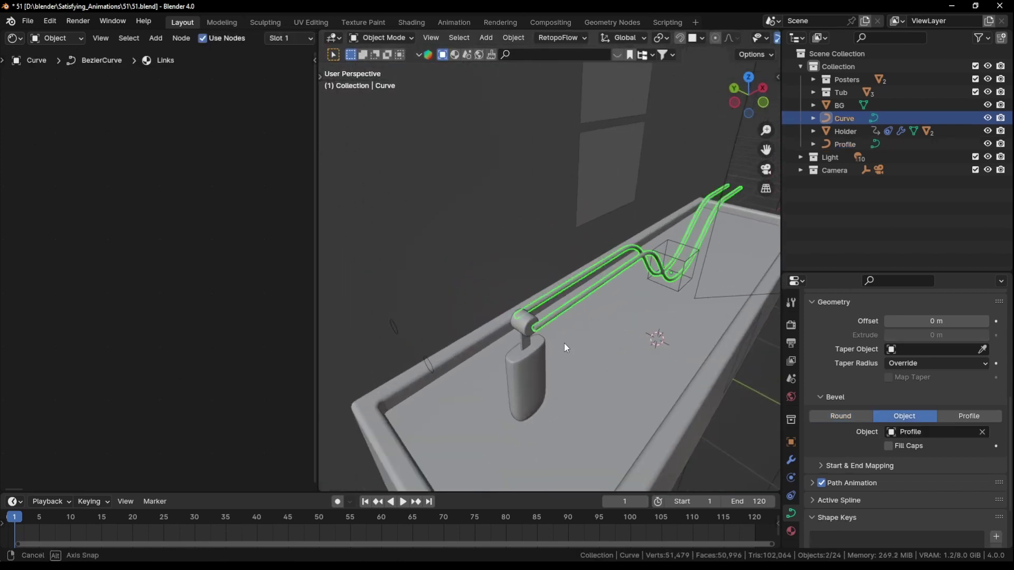
middle_click_drag(563, 343, 625, 277)
left_click(572, 284)
scroll(654, 274, "up", 3)
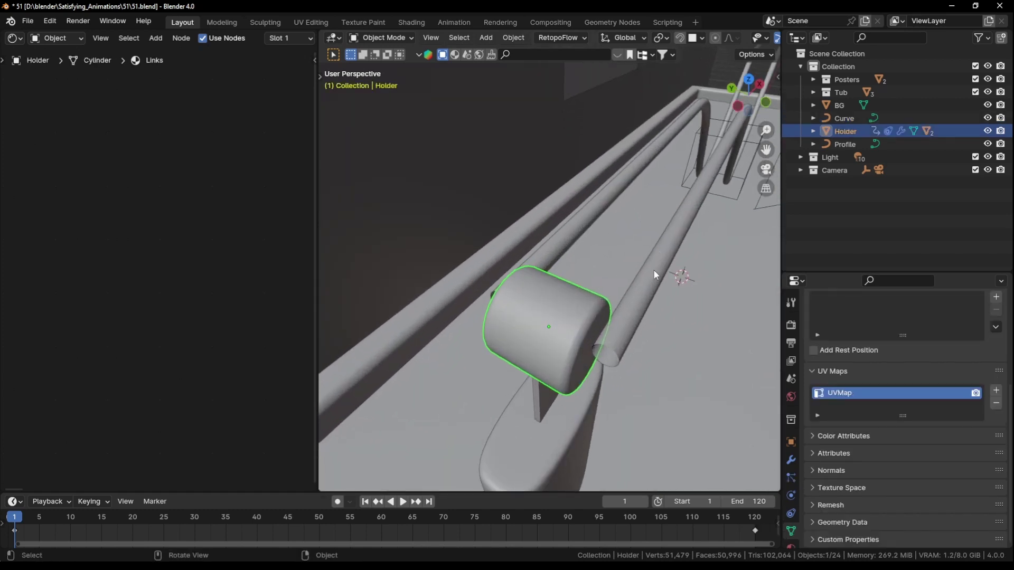
left_click(791, 460)
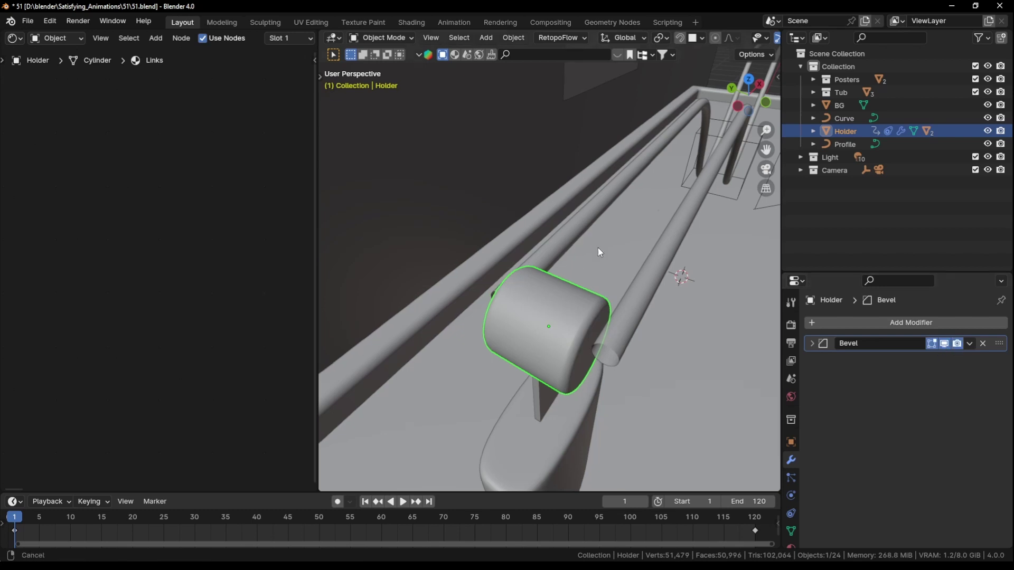
middle_click_drag(601, 252, 625, 331)
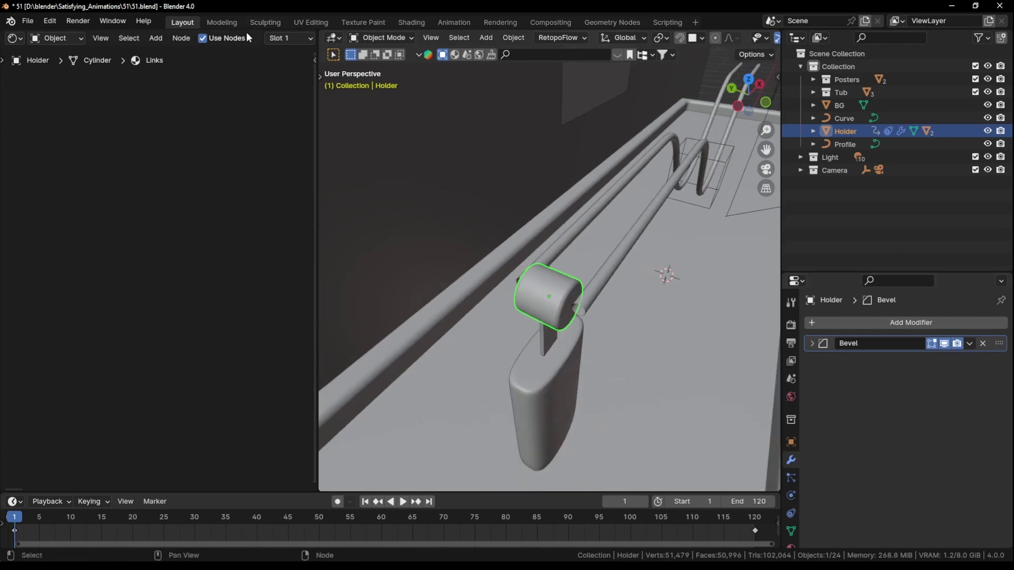
Select the rail curve and examine the Principled BSDF settings of its Links material
scroll(248, 38, "down", 5)
left_click(636, 237)
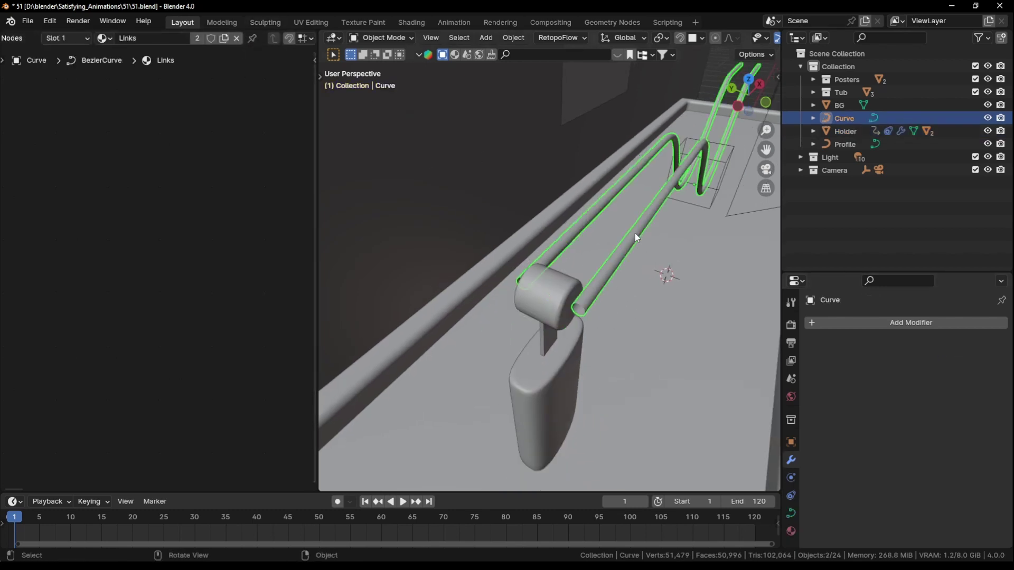
scroll(608, 326, "up", 4)
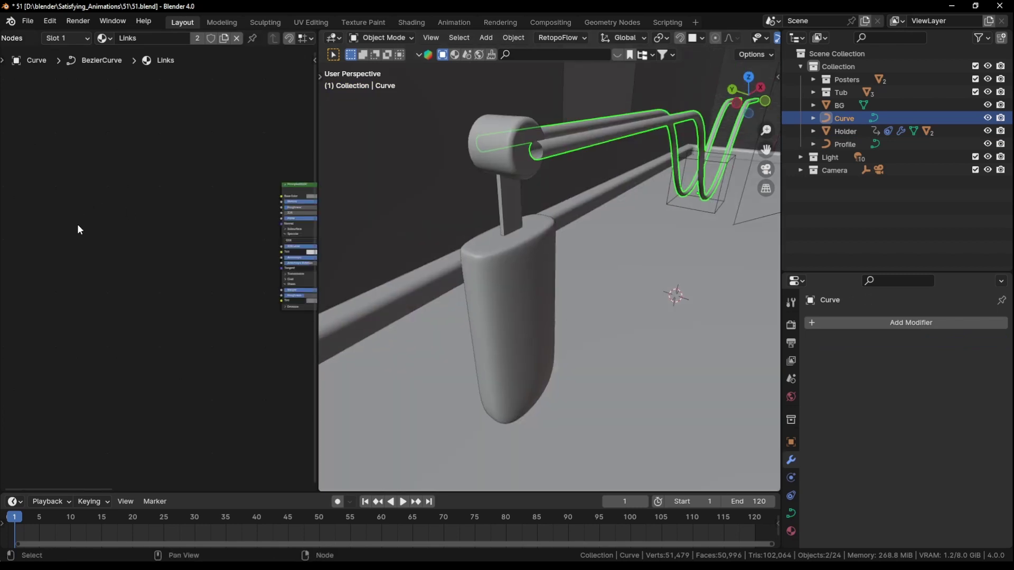
middle_click_drag(172, 255, 97, 273)
scroll(109, 249, "up", 5)
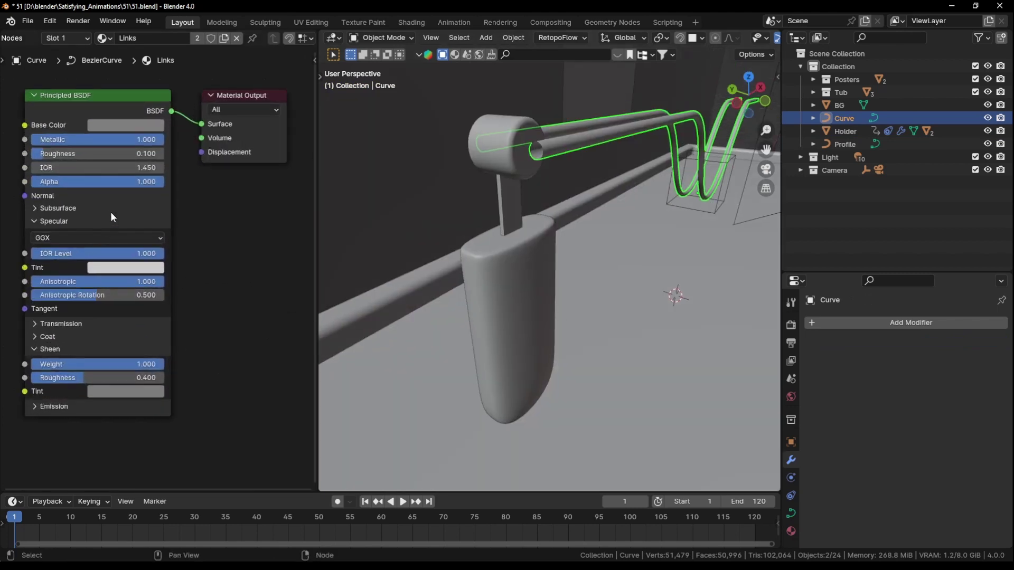
middle_click_drag(110, 211, 200, 246)
scroll(200, 246, "up", 2)
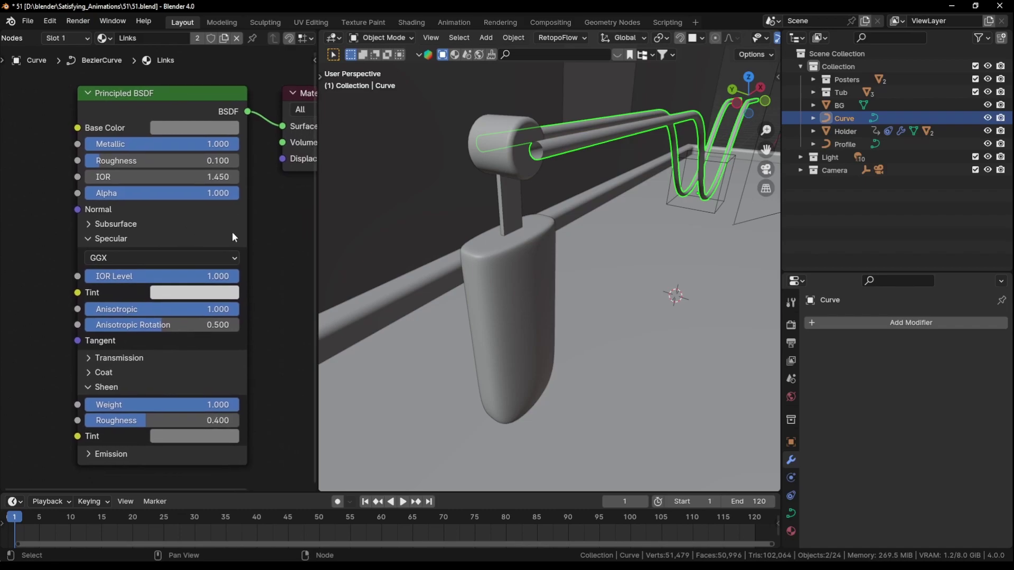
Switch the viewport to Rendered shading and inspect the metallic Links material up close on the rails and holder
mouse_move(524, 220)
middle_mouse_down()
mouse_move(587, 172)
mouse_move(595, 208)
middle_mouse_up()
key("z")
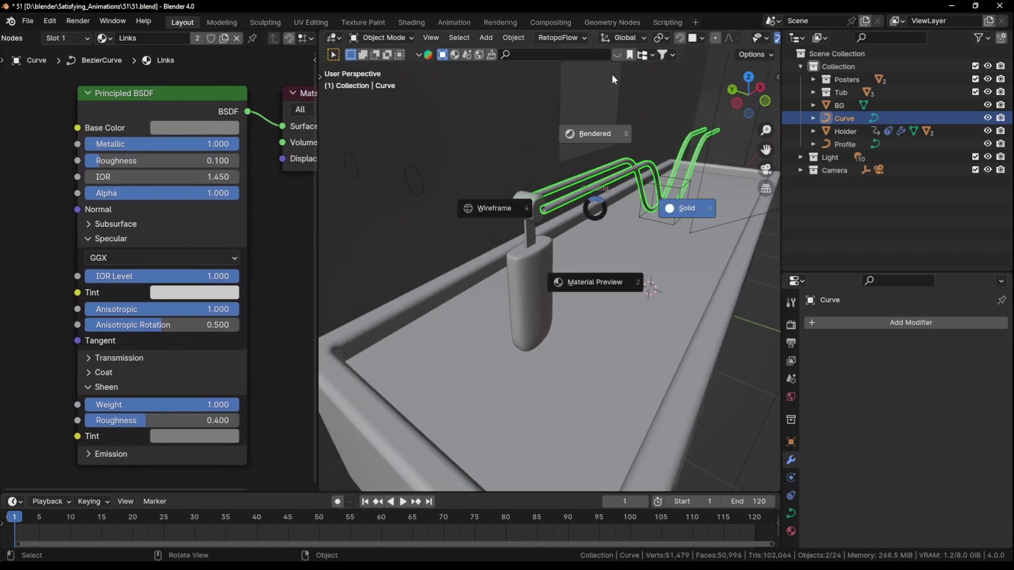
left_click(614, 71)
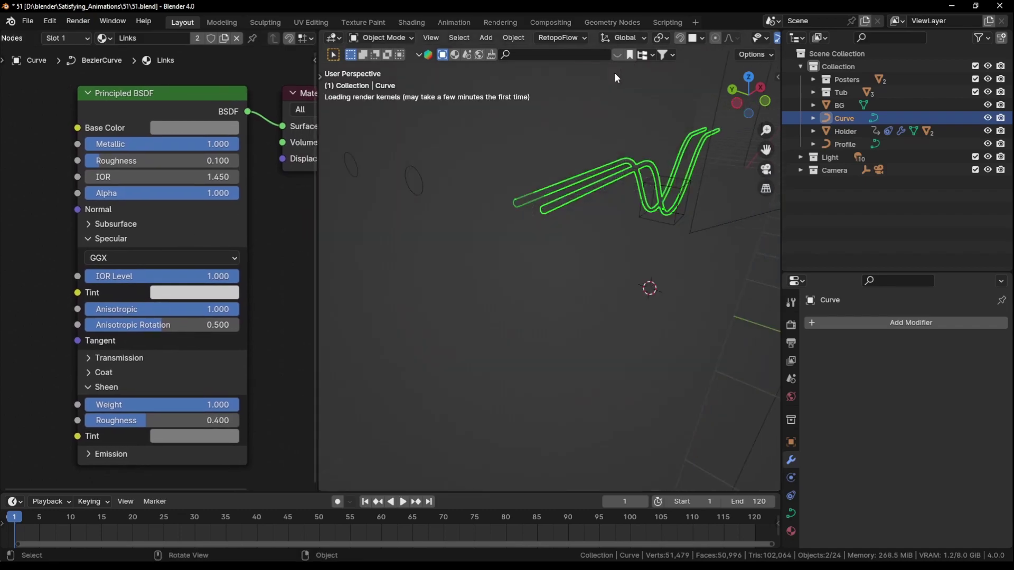
middle_click_drag(614, 72, 630, 265)
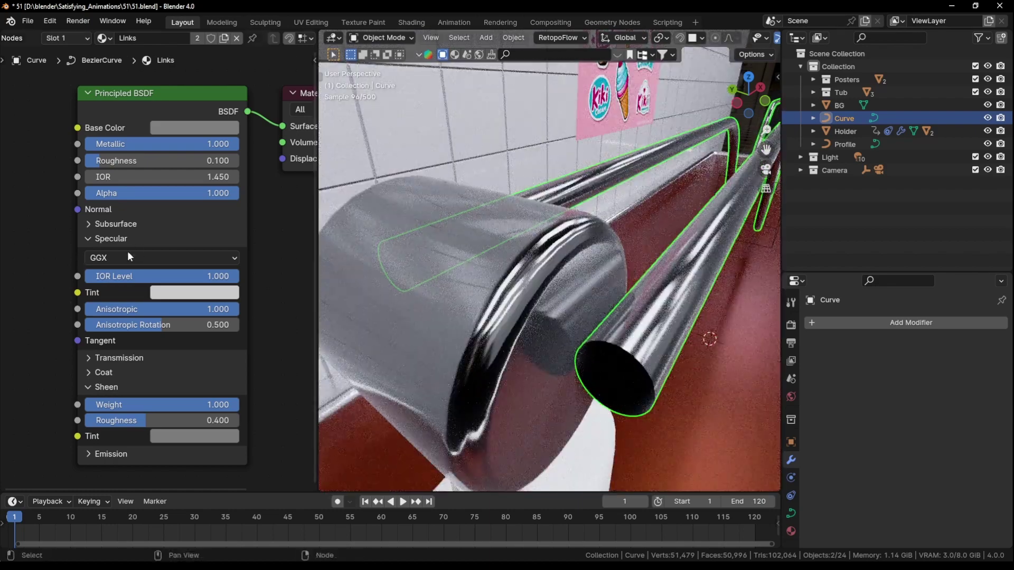
middle_click_drag(128, 251, 120, 273)
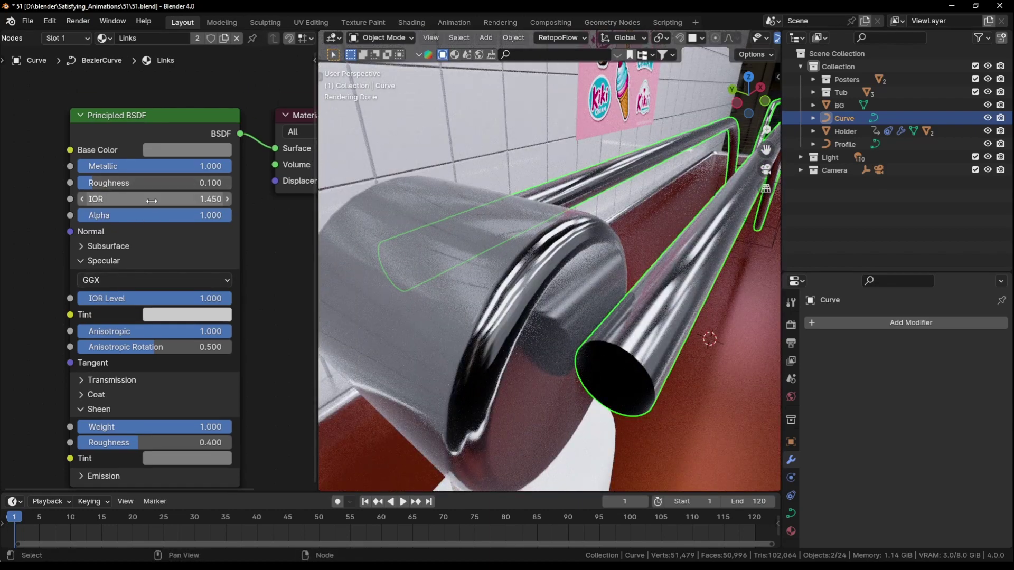
scroll(670, 254, "down", 8)
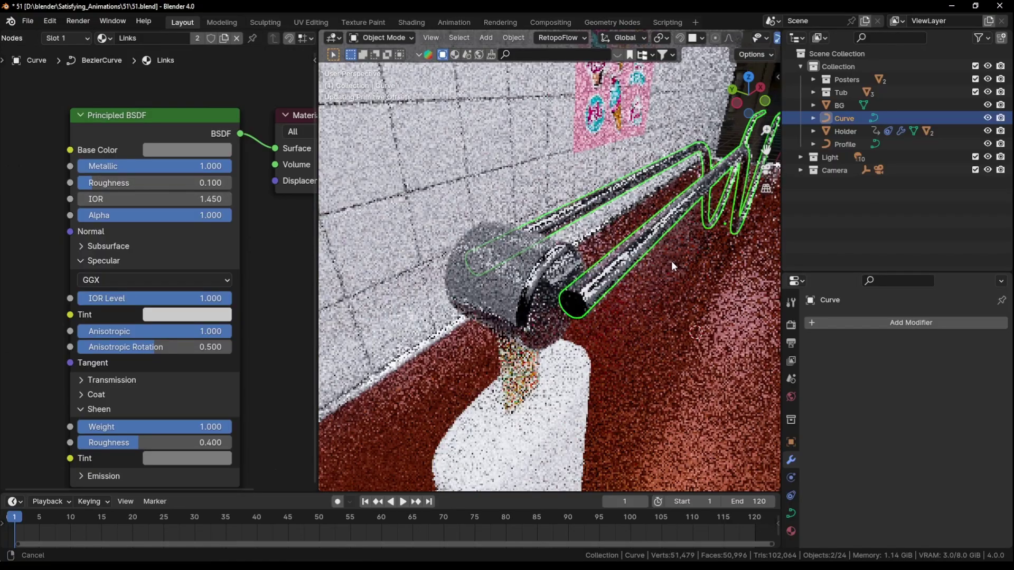
mouse_move(657, 342)
middle_mouse_down()
mouse_move(648, 282)
mouse_move(605, 306)
mouse_move(577, 299)
mouse_move(610, 309)
mouse_move(574, 299)
mouse_move(604, 265)
mouse_move(627, 290)
mouse_move(570, 309)
mouse_move(578, 281)
mouse_move(558, 339)
mouse_move(525, 337)
middle_mouse_up()
Return the viewport to Solid shading and view the whole scene with its surrounding lights
key("z")
left_click(648, 261)
scroll(571, 267, "up", 3)
mouse_move(571, 267)
middle_mouse_down()
mouse_move(578, 321)
mouse_move(561, 303)
mouse_move(590, 292)
mouse_move(569, 262)
mouse_move(613, 309)
mouse_move(532, 272)
mouse_move(568, 249)
mouse_move(617, 170)
middle_mouse_up()
scroll(569, 261, "down", 5)
middle_click_drag(626, 219, 538, 260)
Show the scene through the camera with Rendered shading
key("z")
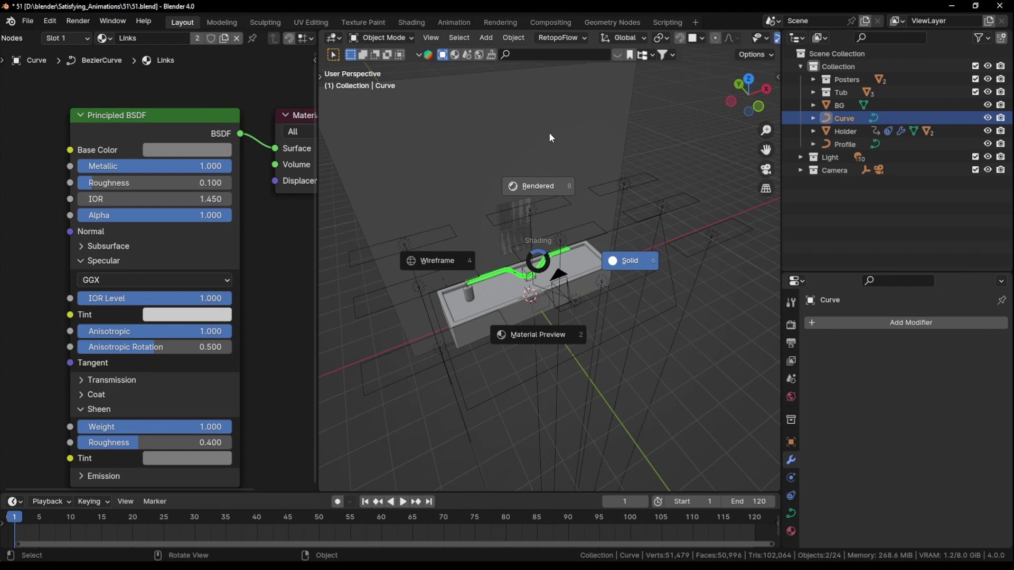
left_click(547, 134)
key("KP_0")
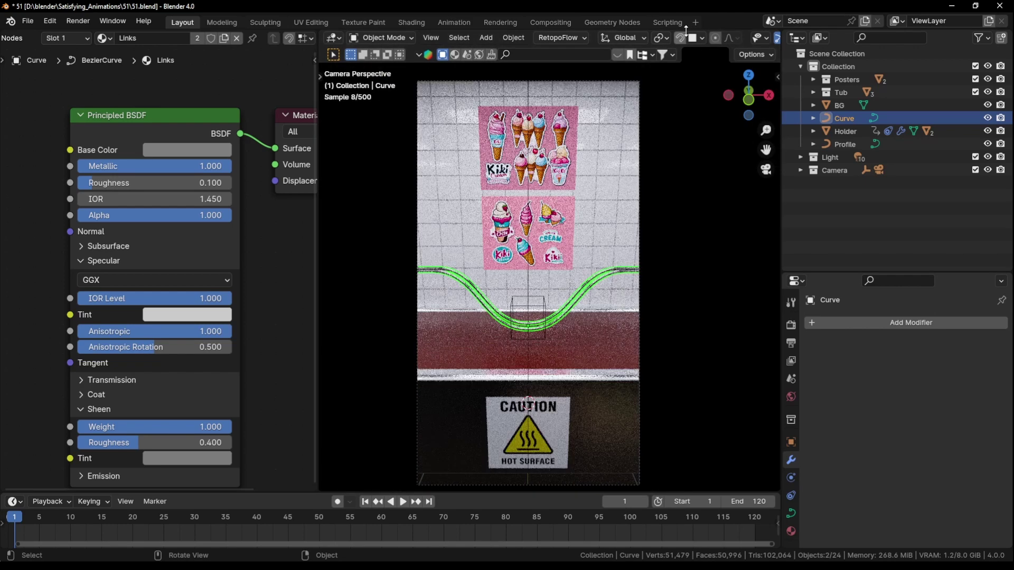
Hide the viewport overlays and inspect the rendered posters, wall and rails from the camera view out to an angled view
scroll(716, 37, "down", 5)
left_click(734, 38)
left_click(705, 38)
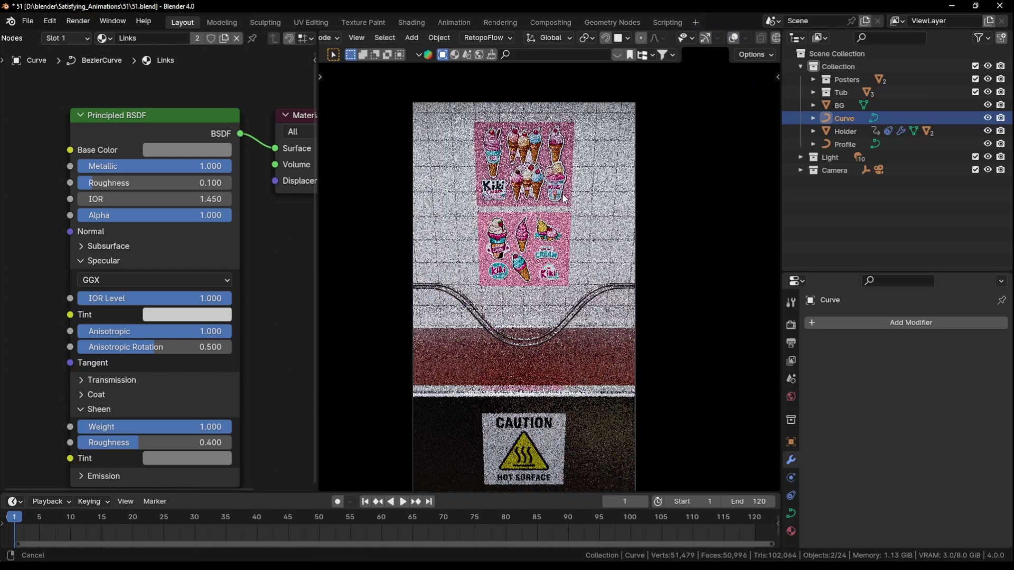
scroll(394, 195, "up", 3)
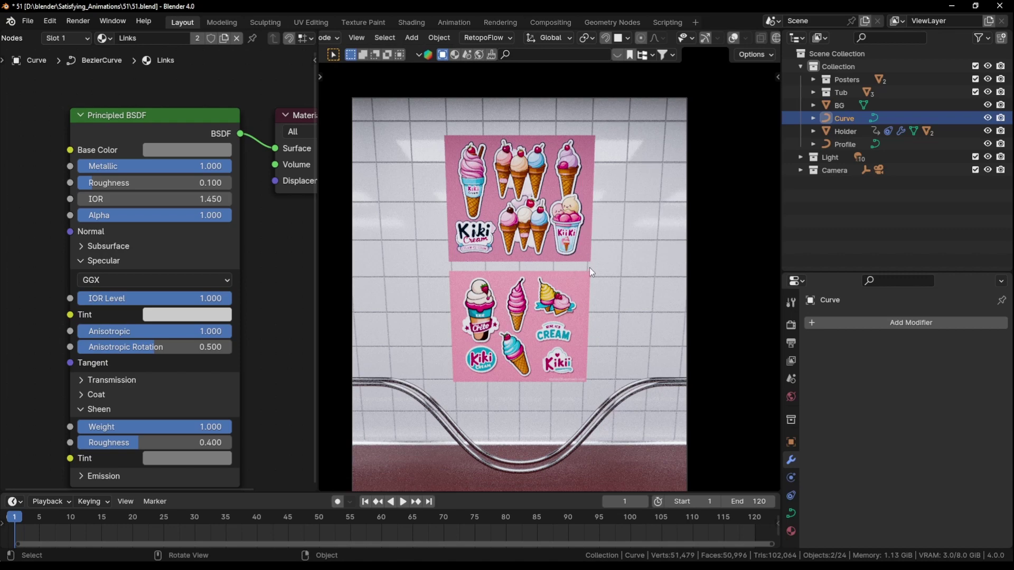
scroll(613, 231, "down", 3)
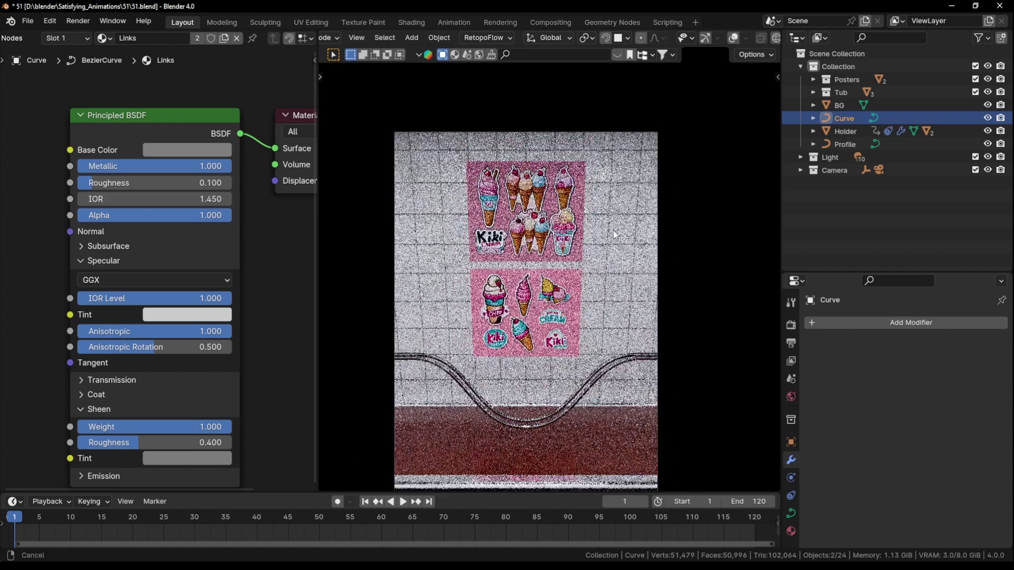
middle_click_drag(608, 251, 626, 223)
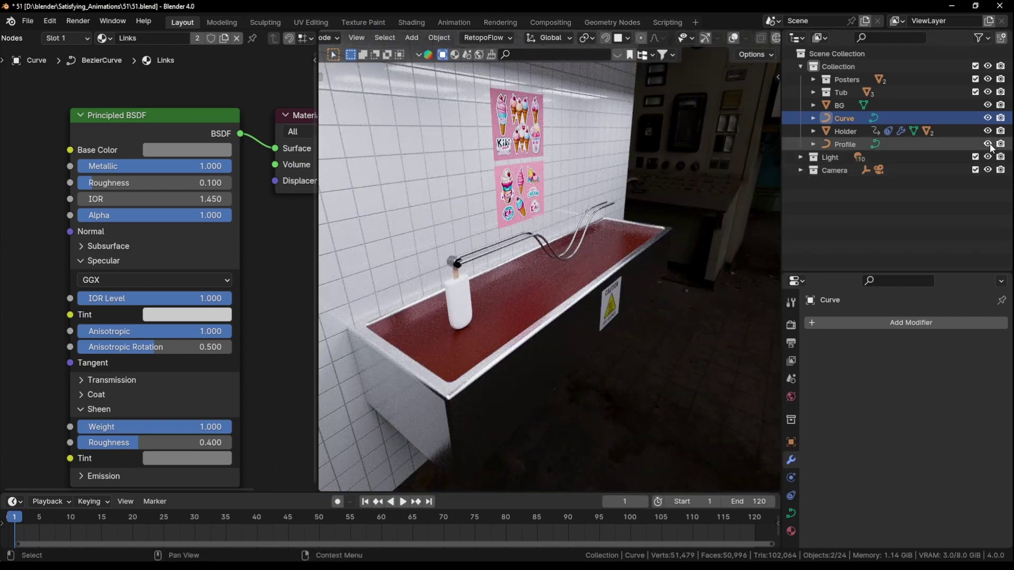
Exclude the Tub collection from the view layer and select the ice-cream bar hanging from the holder
left_click(976, 92)
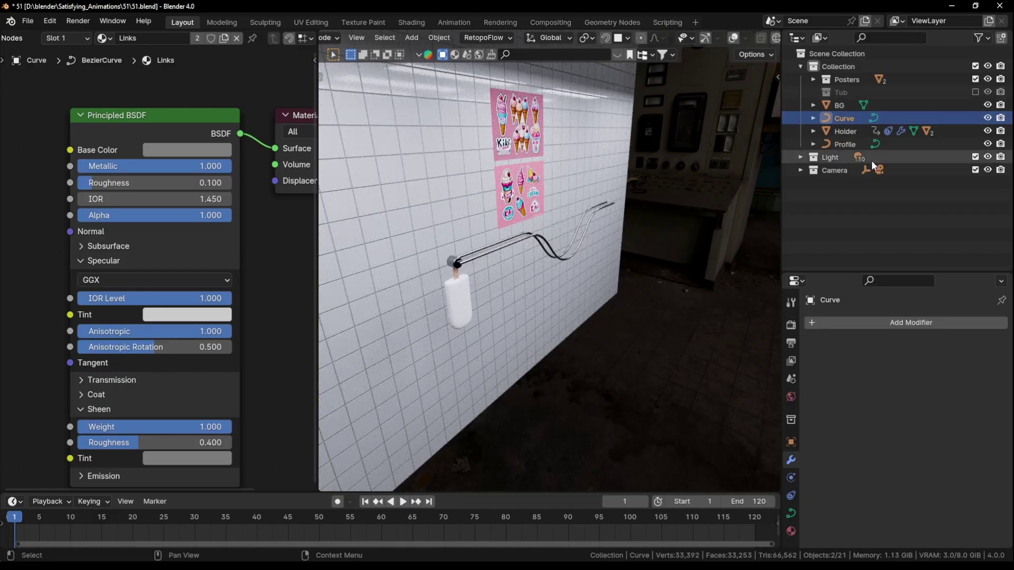
middle_click_drag(525, 288, 549, 288)
left_click(459, 326)
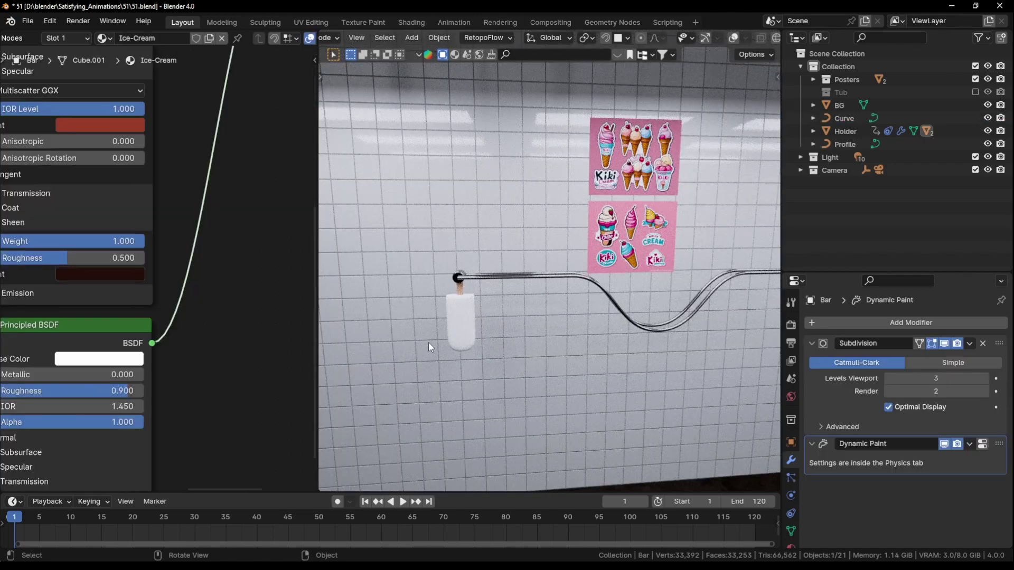
middle_click_drag(474, 353, 663, 267)
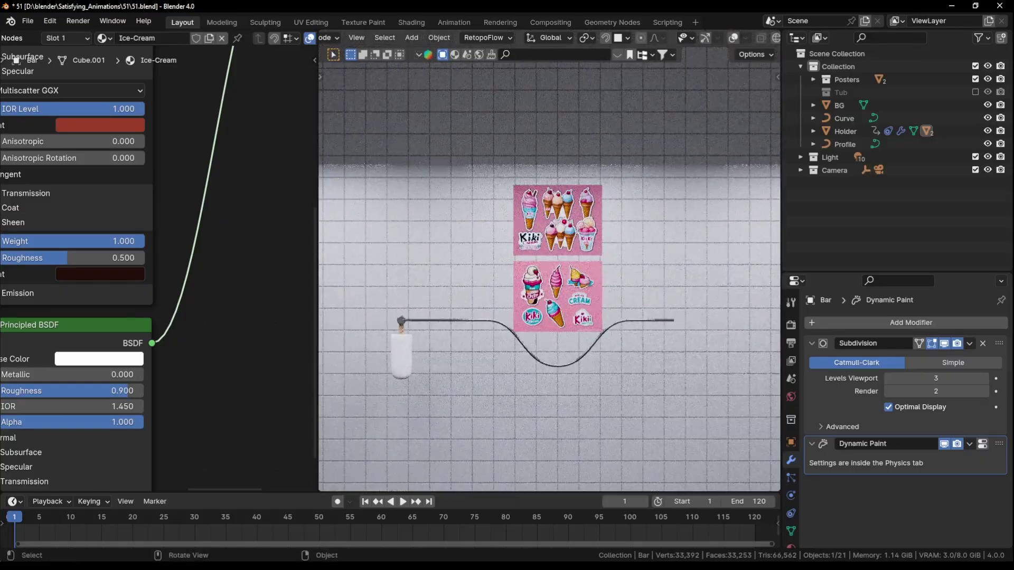
middle_click_drag(622, 349, 632, 240, "shift")
middle_click_drag(612, 305, 555, 106, "ctrl")
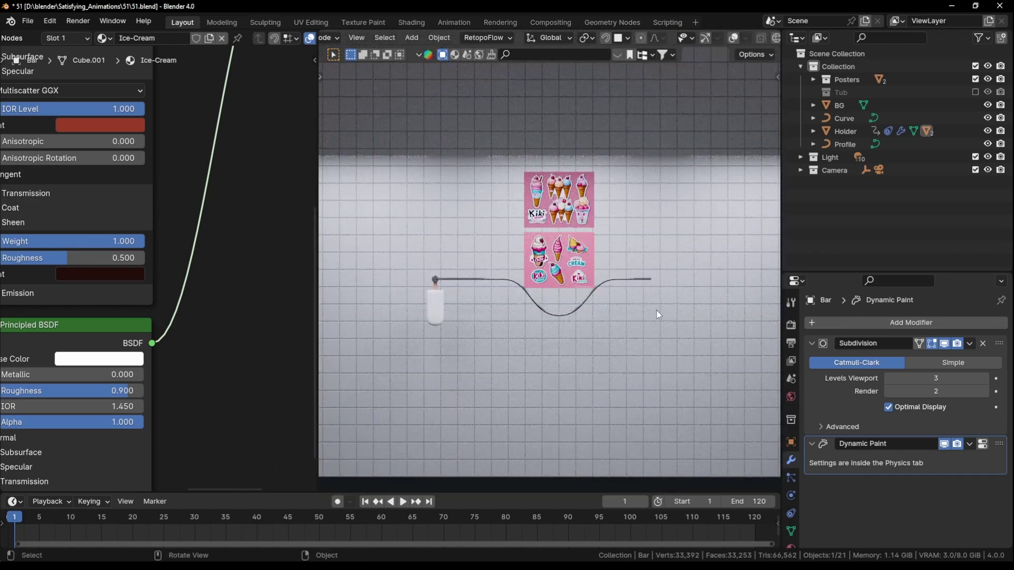
Examine the white Principled BSDF node of the Ice-Cream material alongside a close-up of the rendered bar
scroll(163, 170, "down", 5)
middle_click_drag(217, 219, 233, 274)
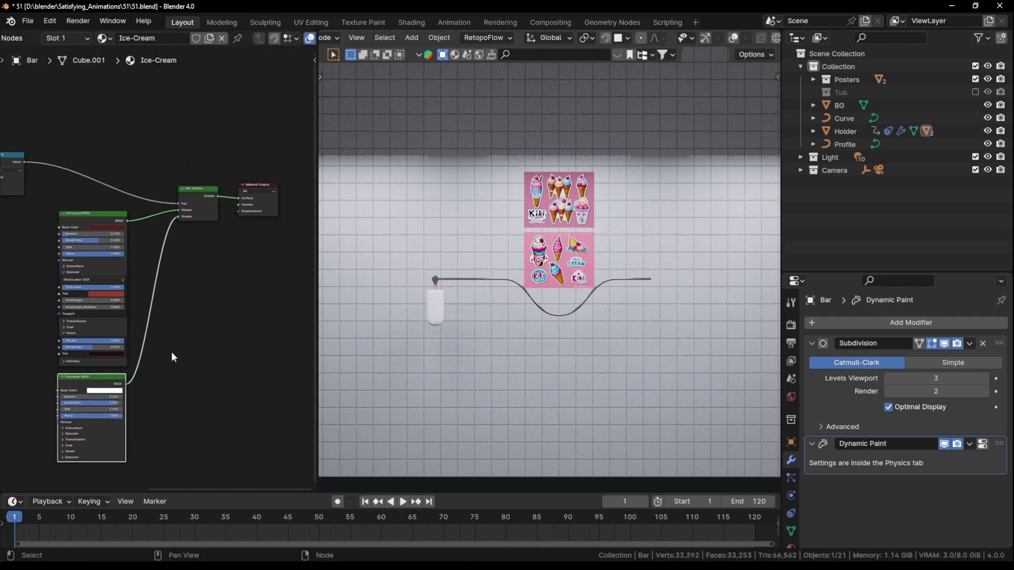
middle_click_drag(171, 352, 190, 182)
scroll(201, 276, "up", 2)
scroll(197, 205, "down", 1)
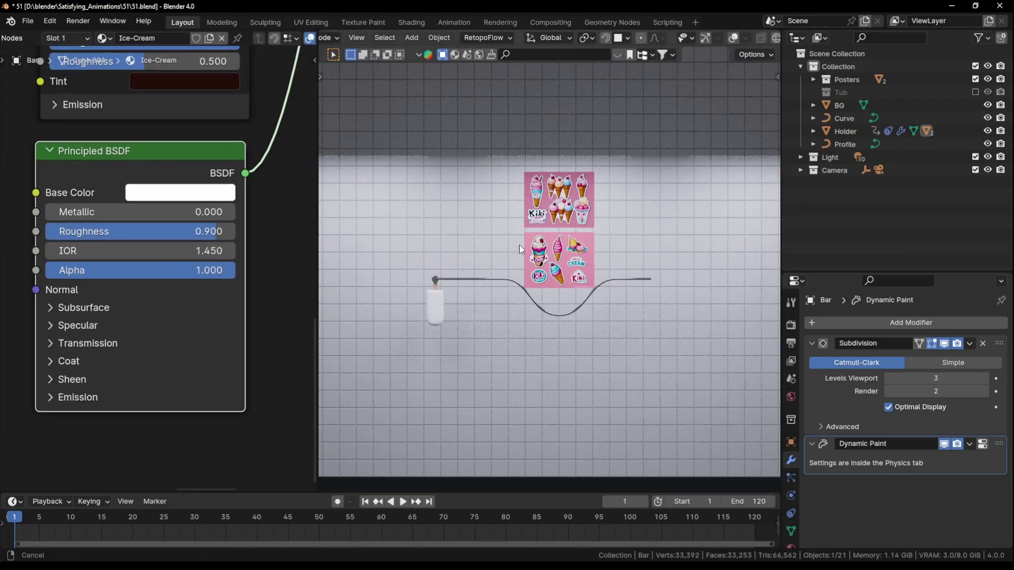
middle_click_drag(434, 344, 594, 196, "shift")
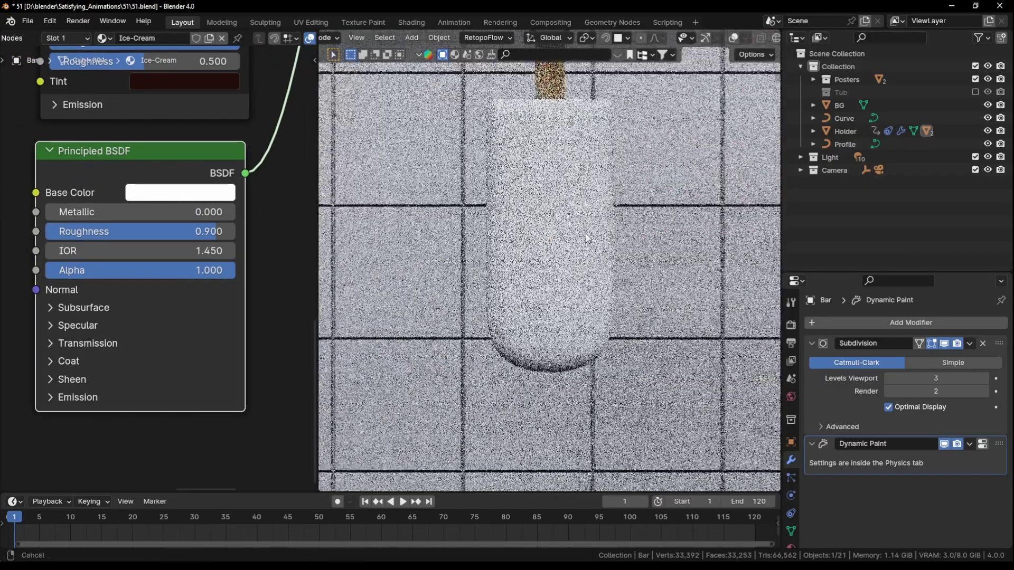
middle_click_drag(588, 239, 569, 270, "shift")
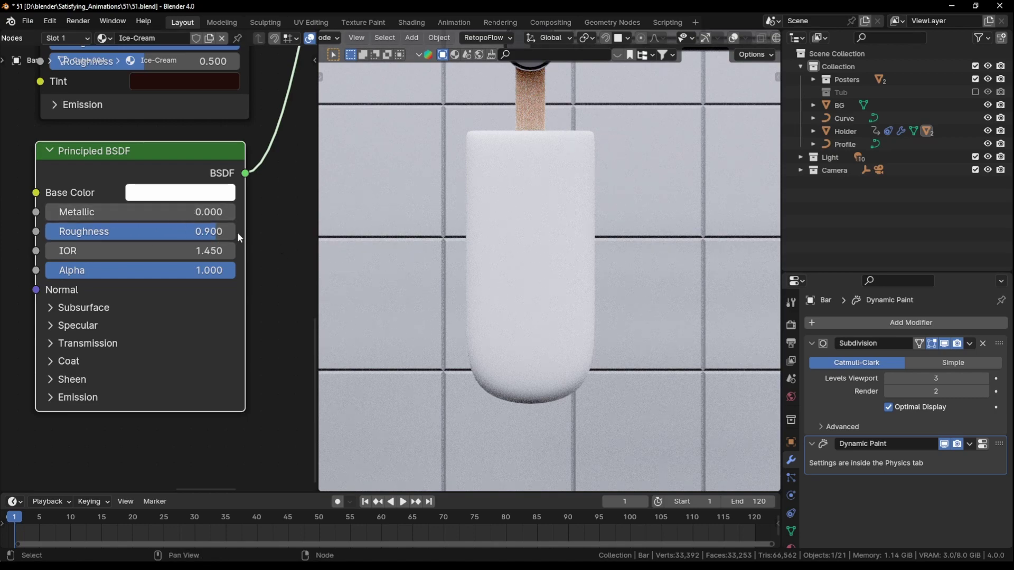
Inspect the base color, Subsurface and Coat settings of the white Principled BSDF
left_click(194, 198)
left_click(85, 312)
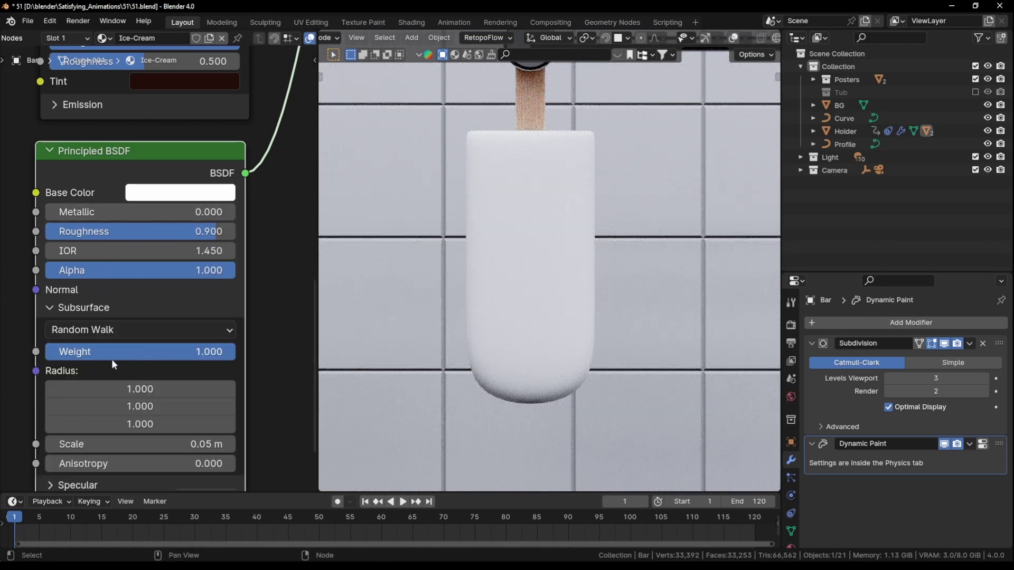
scroll(148, 356, "down", 2)
scroll(196, 364, "up", 2)
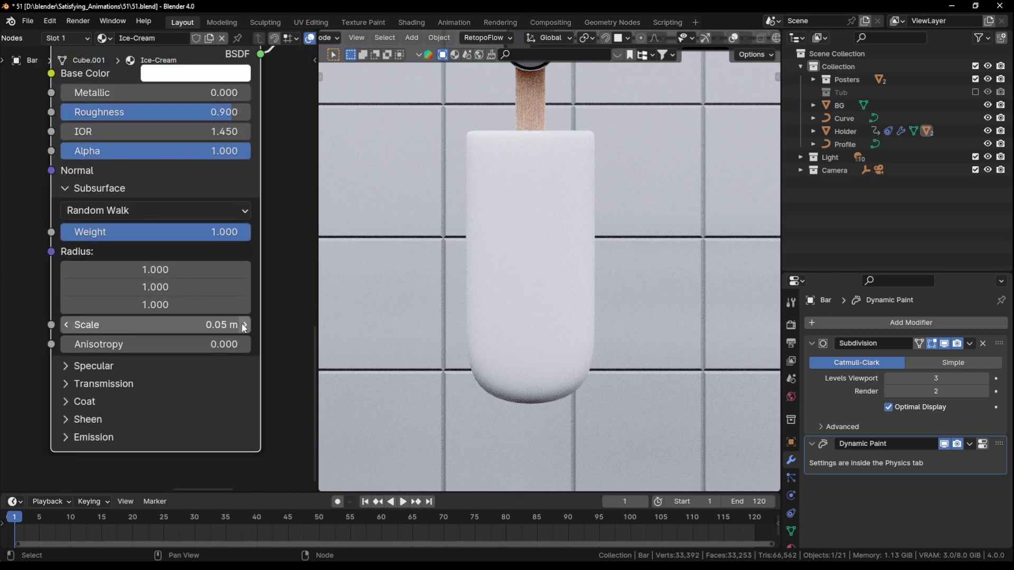
left_click(88, 189)
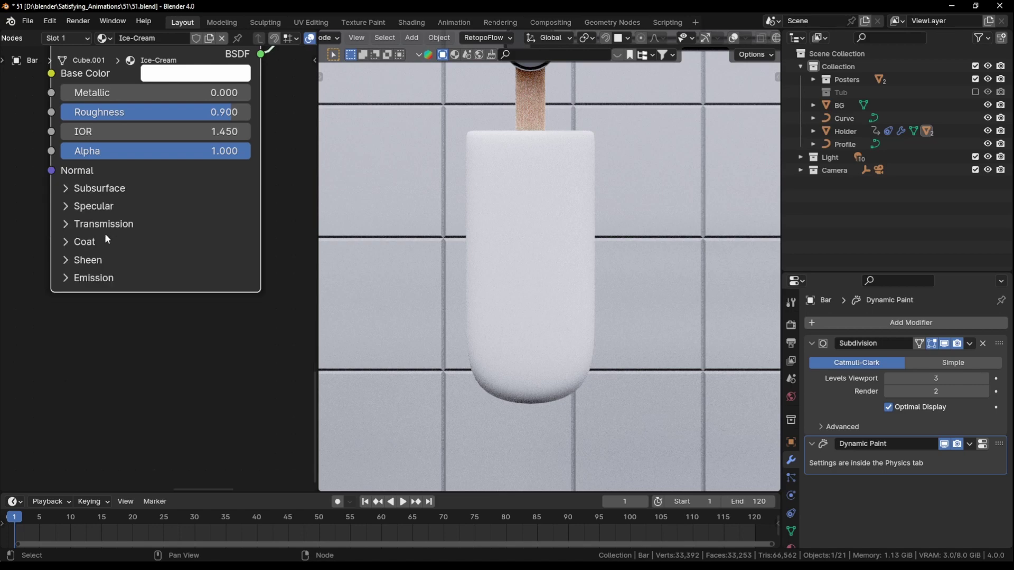
left_click(99, 245)
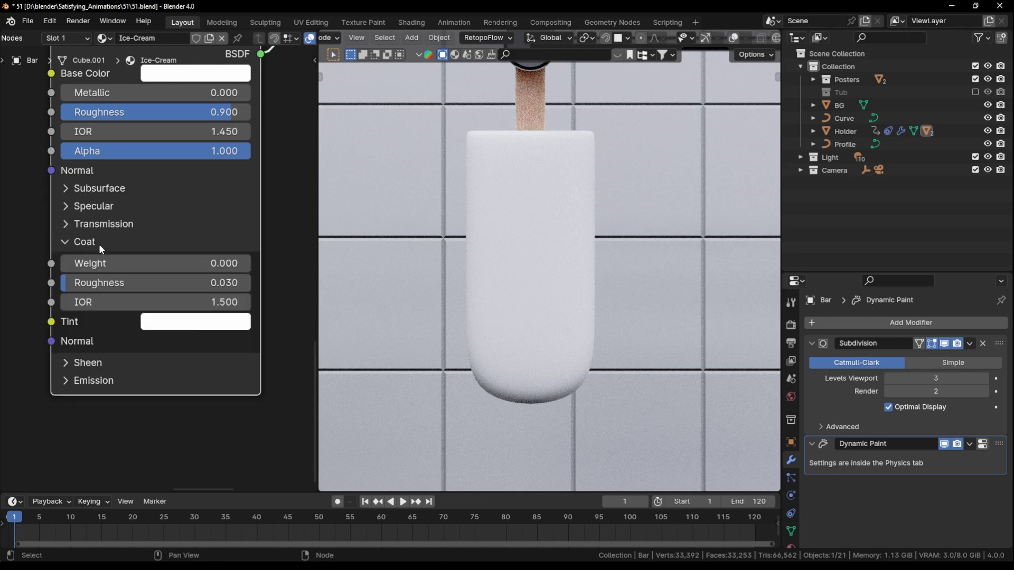
left_click(99, 244)
Select the dark red Principled BSDF node in the Ice-Cream material and examine its settings
middle_click_drag(104, 273, 147, 417)
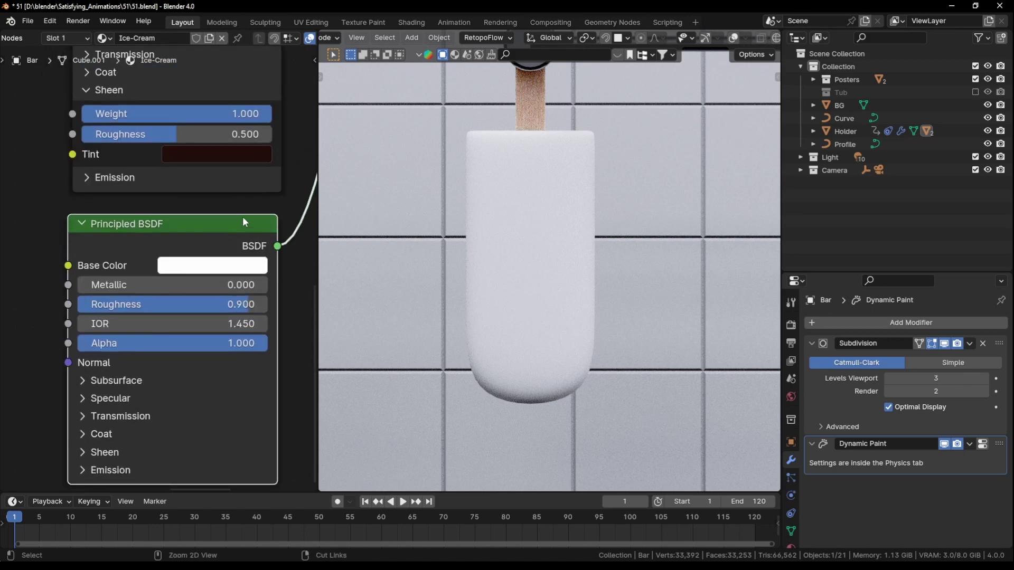
middle_click_drag(243, 221, 202, 426, "ctrl")
middle_click_drag(198, 323, 236, 258)
middle_click_drag(235, 303, 210, 213)
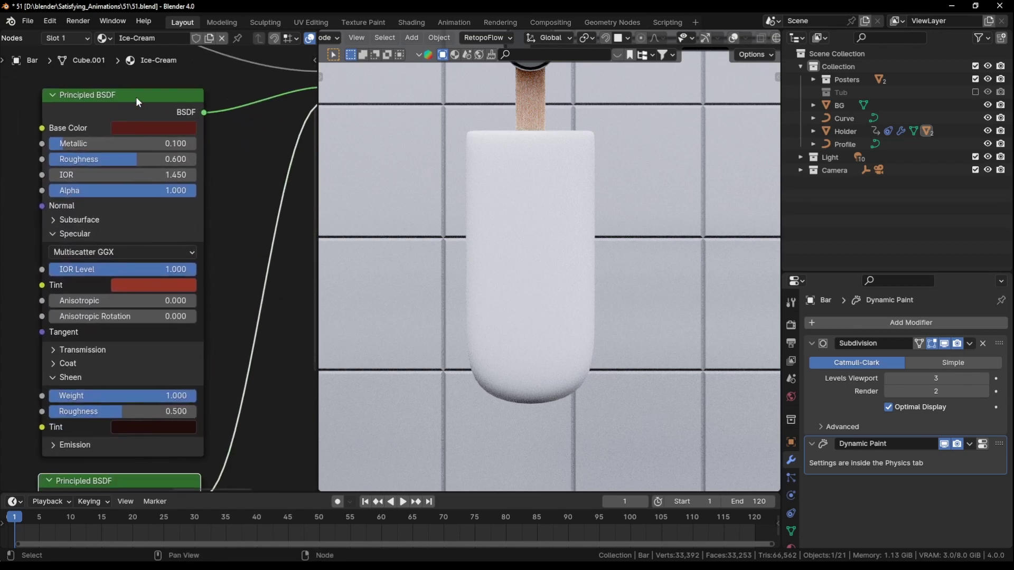
mouse_move(135, 96)
left_mouse_down()
mouse_move(140, 88)
mouse_move(135, 98)
left_mouse_up()
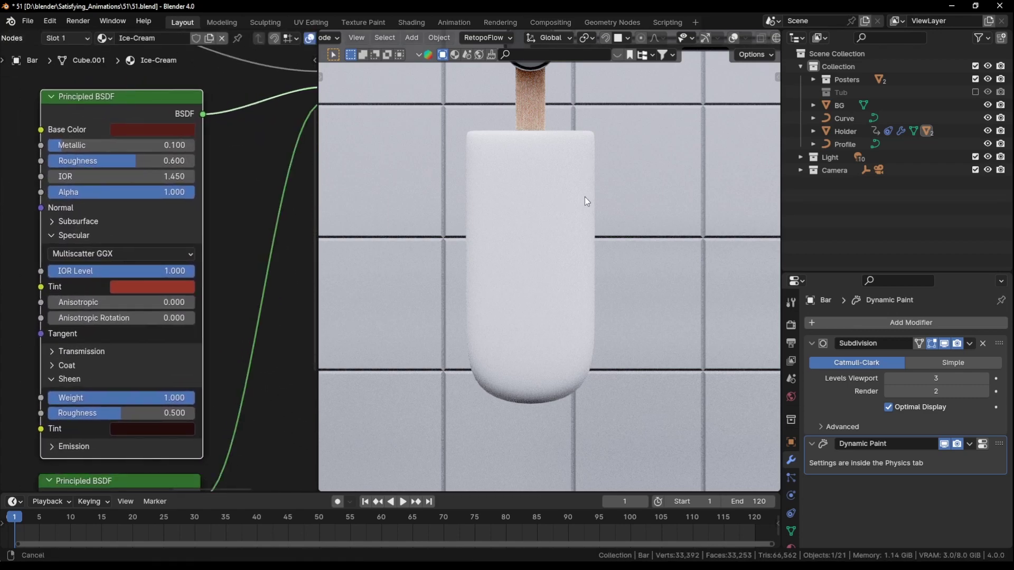
Include the Tub collection in the view layer again and view the bar above the chocolate from an angle
scroll(584, 201, "down", 8)
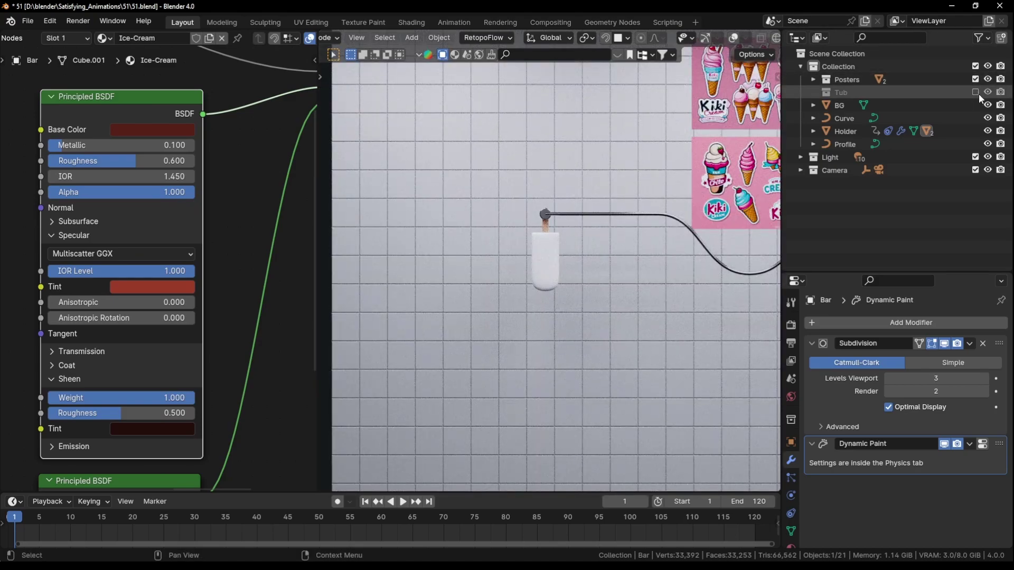
left_click(975, 92)
middle_click_drag(729, 232, 640, 293)
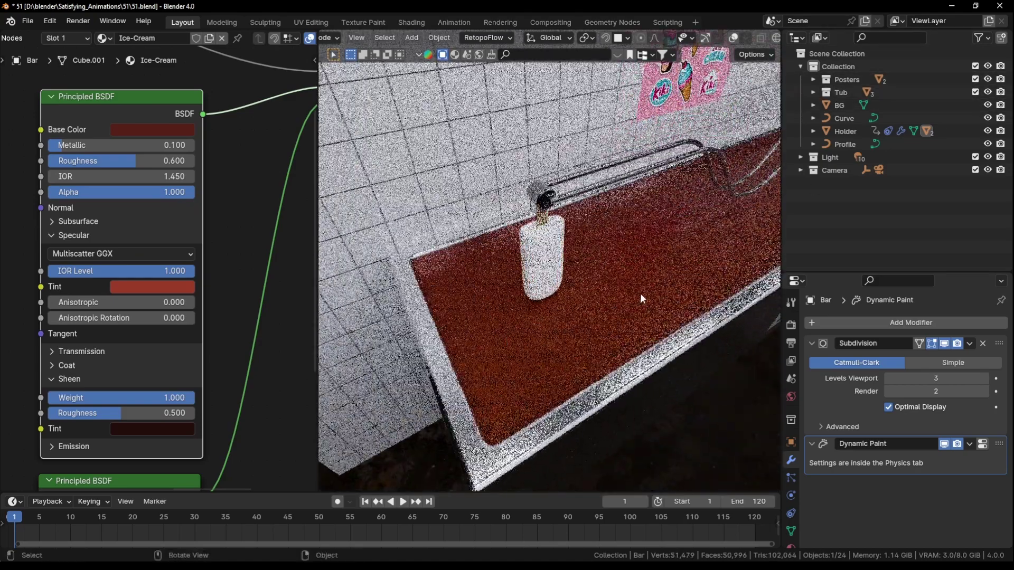
Select the chocolate surface to review its Choco material, and compare it with the dark red shader of the ice-cream bar
left_click(640, 293)
middle_click_drag(190, 383, 161, 219)
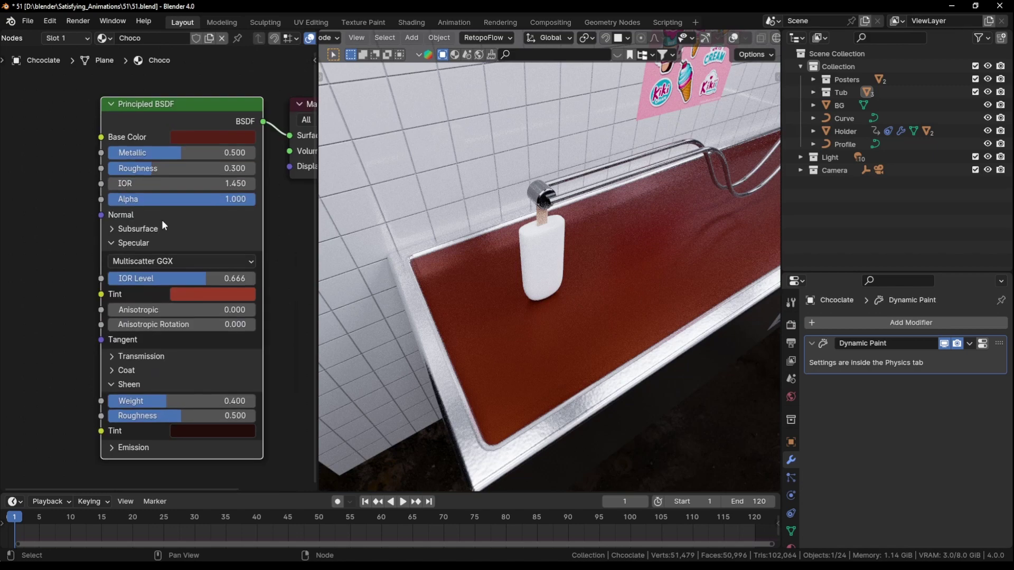
left_click(549, 260)
middle_click_drag(219, 254, 243, 226)
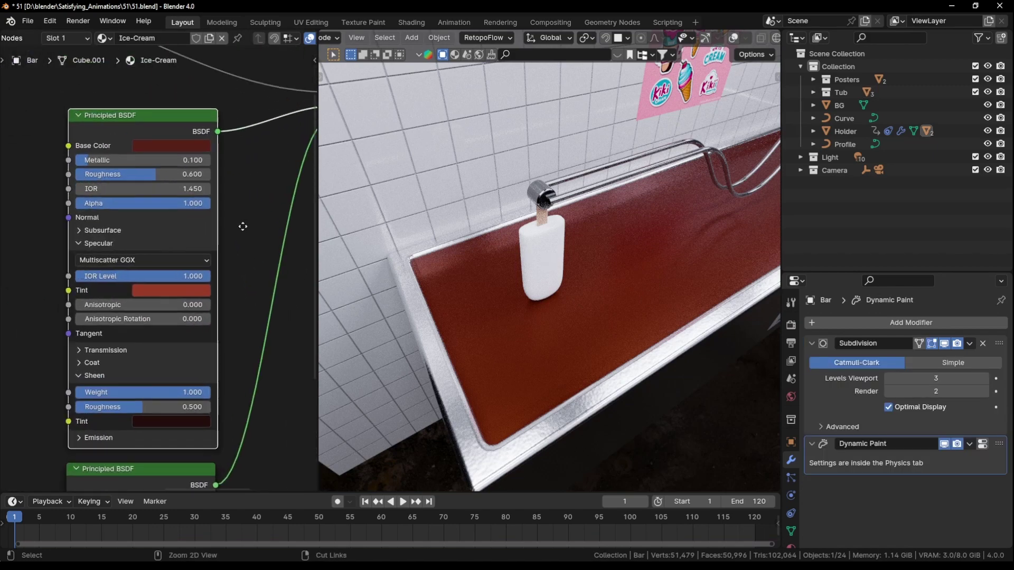
scroll(243, 226, "up", 1)
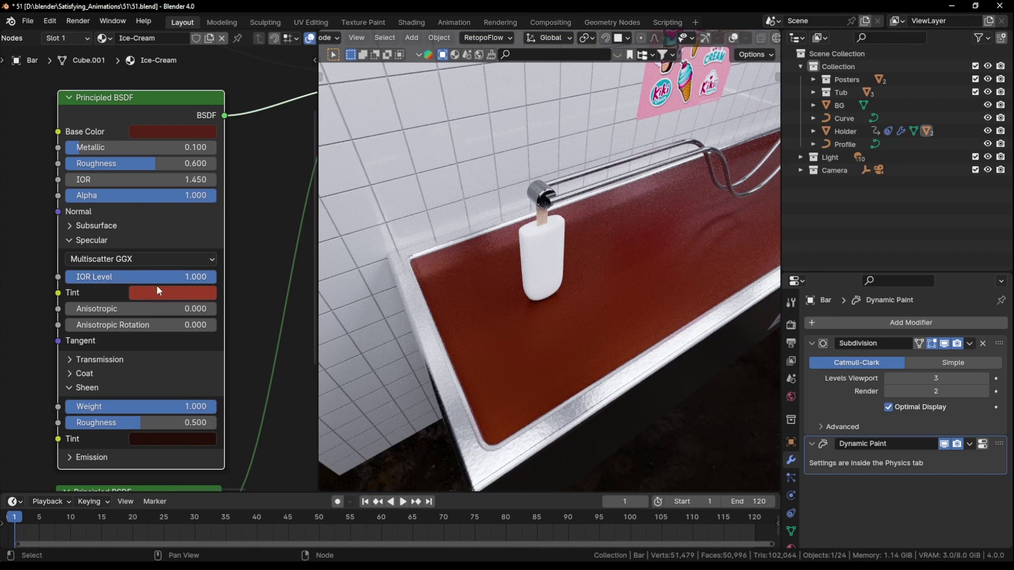
middle_click_drag(574, 286, 553, 287)
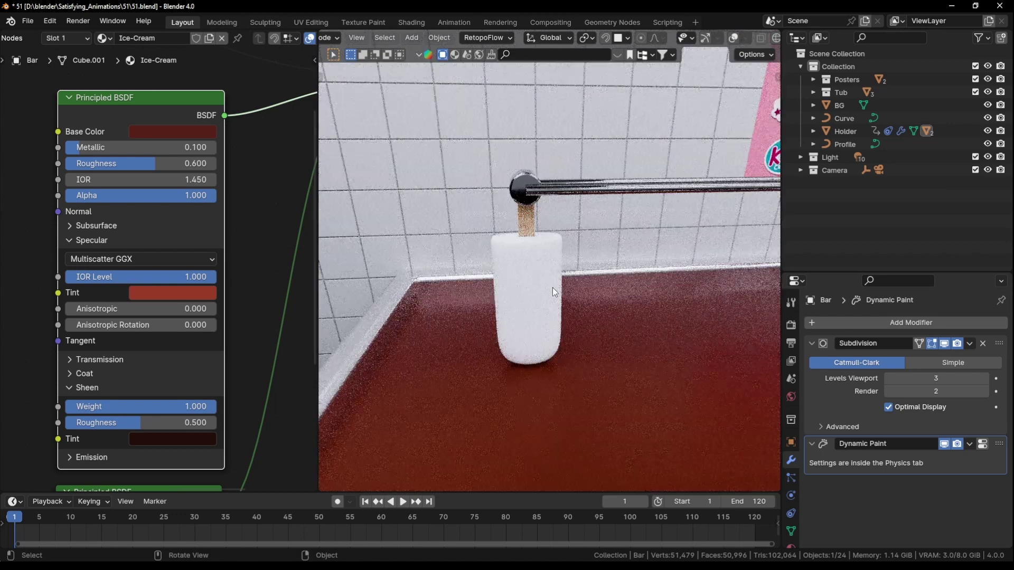
Cut the link from the Multiply node to the Mix Shader's Fac input and reposition the Mix Shader node
middle_click_drag(42, 127, 184, 268, "ctrl")
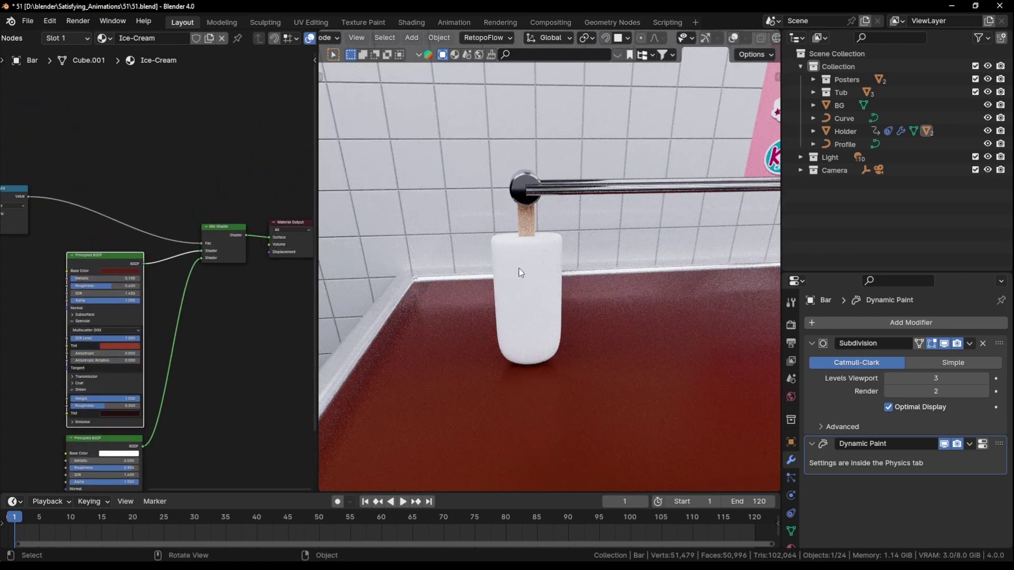
right_click_drag(144, 232, 147, 243, "ctrl")
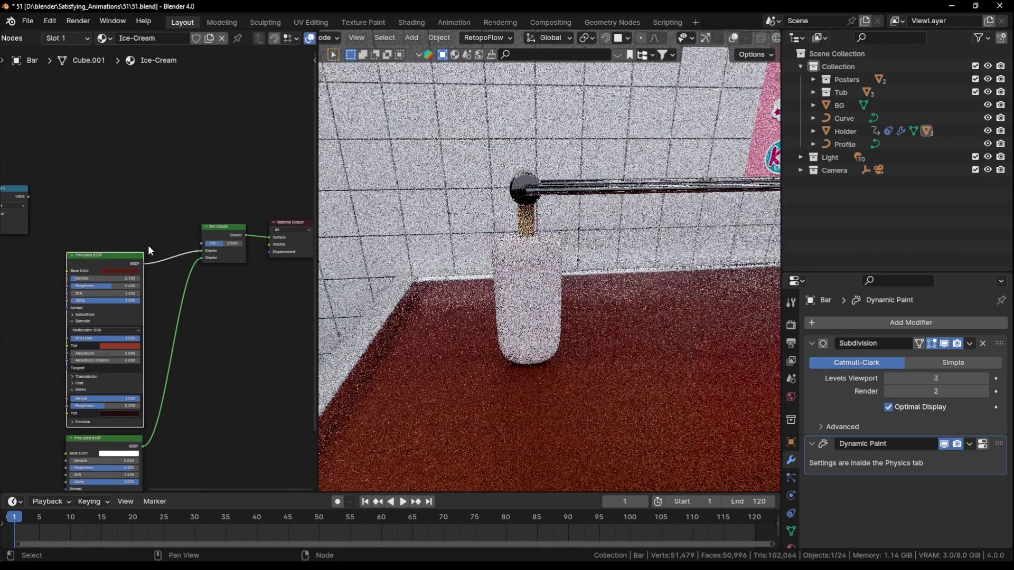
middle_click_drag(211, 310, 222, 206, "ctrl")
left_click_drag(206, 203, 182, 235)
left_click(182, 235)
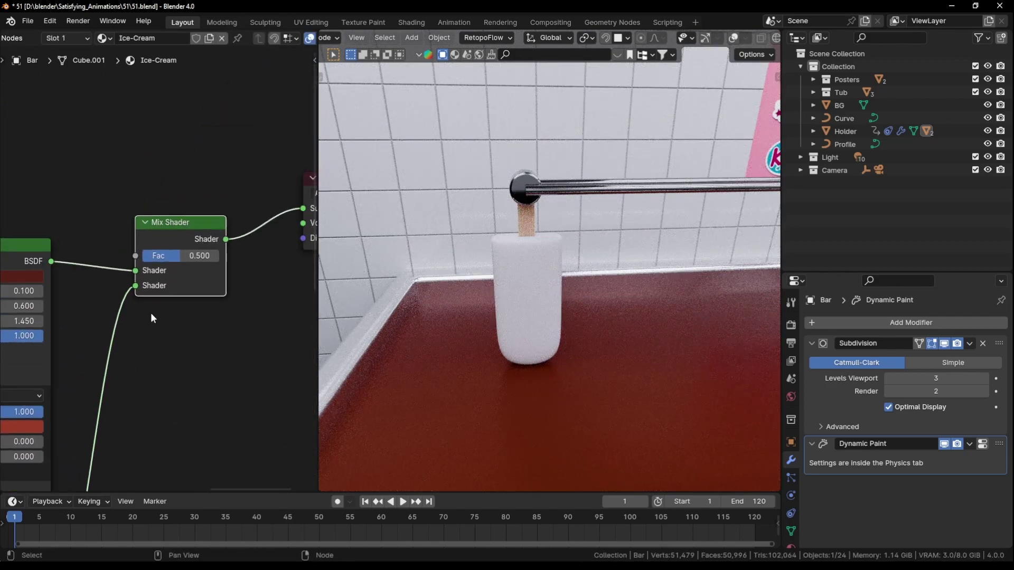
Set the Mix Shader's Fac to 0.000 and move the dark red Principled BSDF node slightly upward
middle_click_drag(150, 313, 224, 257)
left_click_drag(254, 200, 211, 199)
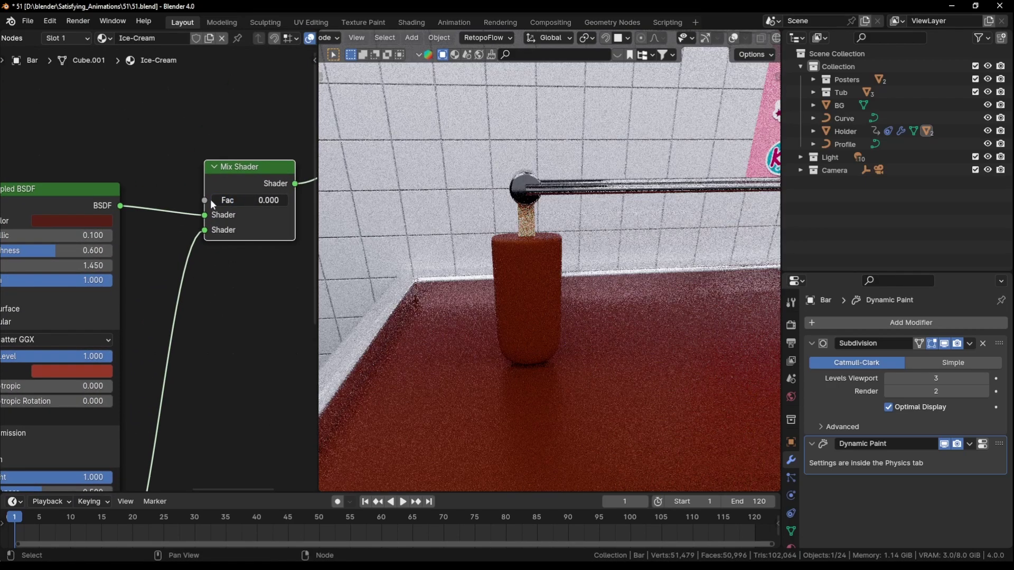
middle_click_drag(106, 266, 102, 190, "ctrl")
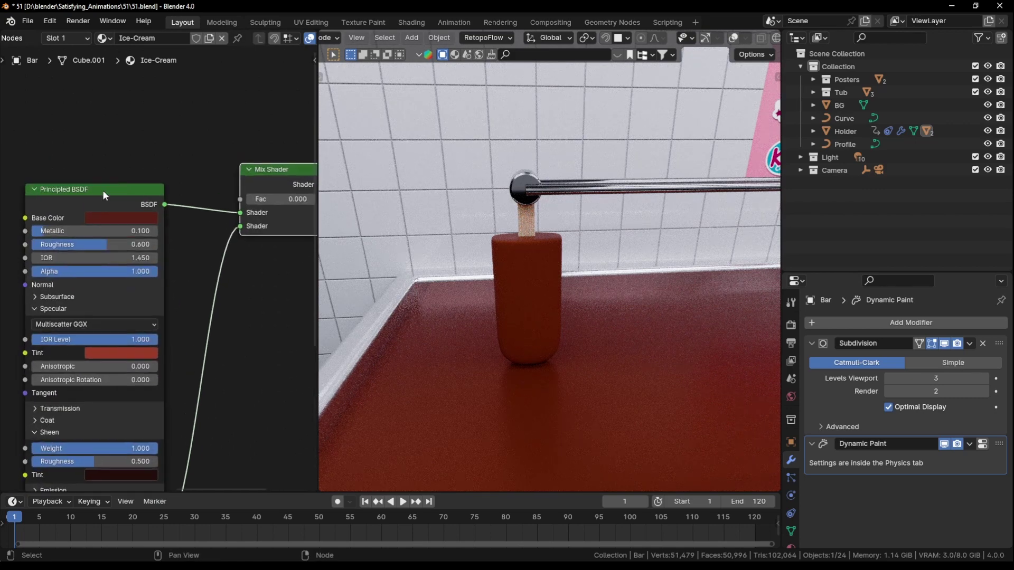
left_click_drag(102, 190, 103, 144)
middle_click_drag(290, 203, 166, 228)
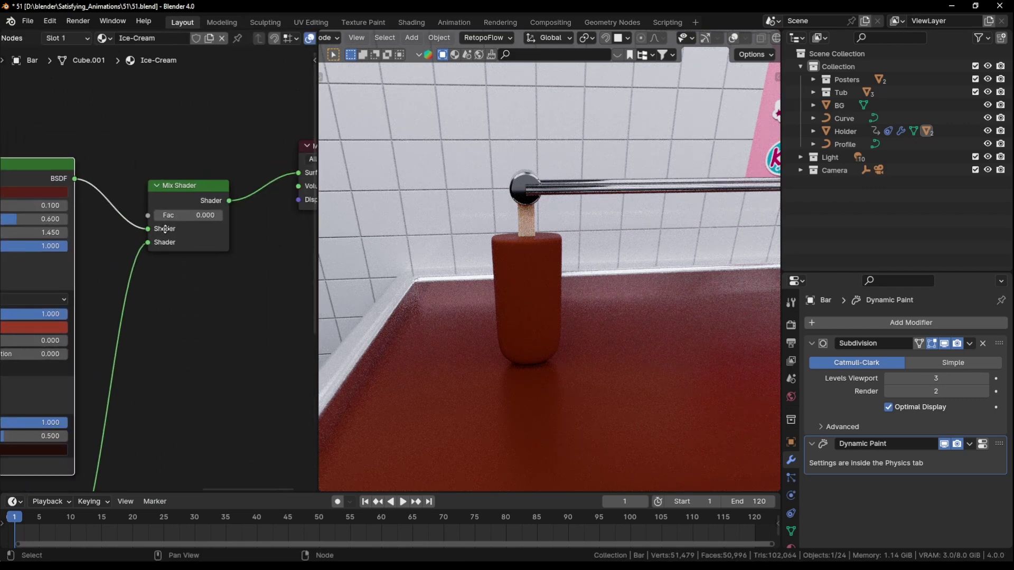
Set the Mix Shader's Fac to 1.000 and move the dark red Principled BSDF node back down toward the white one
left_click_drag(205, 214, 281, 234)
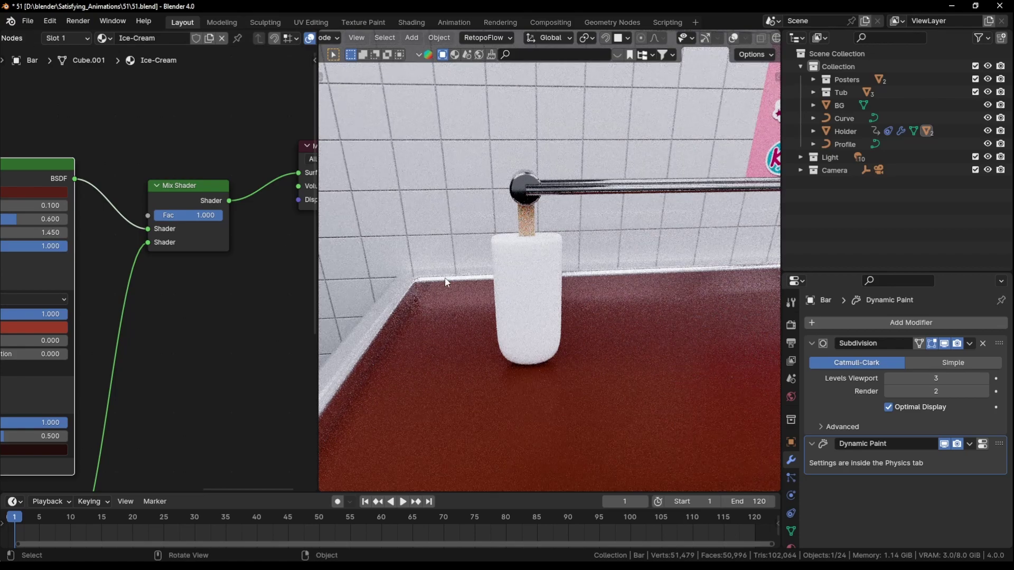
middle_click_drag(549, 317, 584, 293)
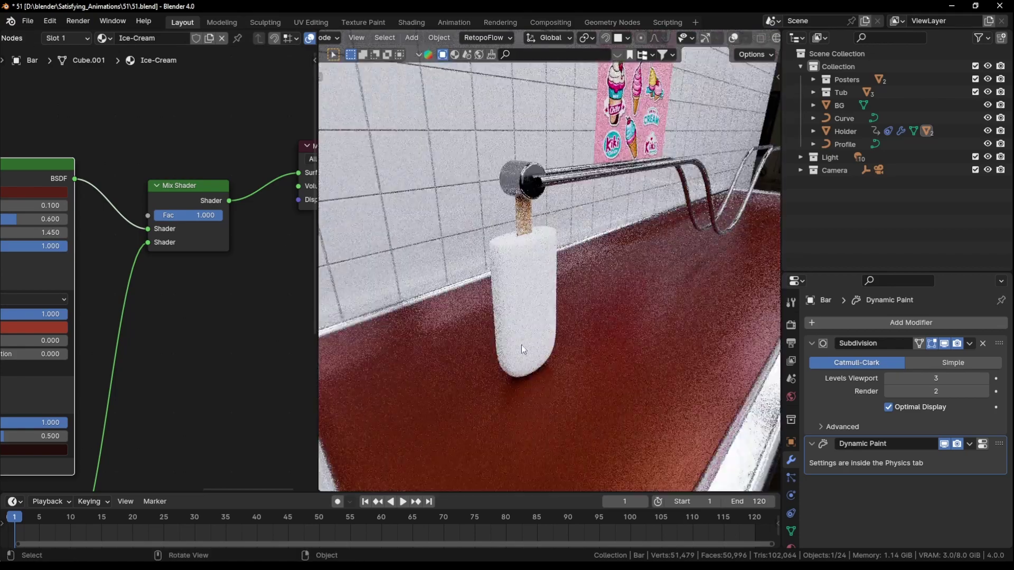
scroll(158, 209, "down", 4)
middle_click_drag(161, 211, 189, 145)
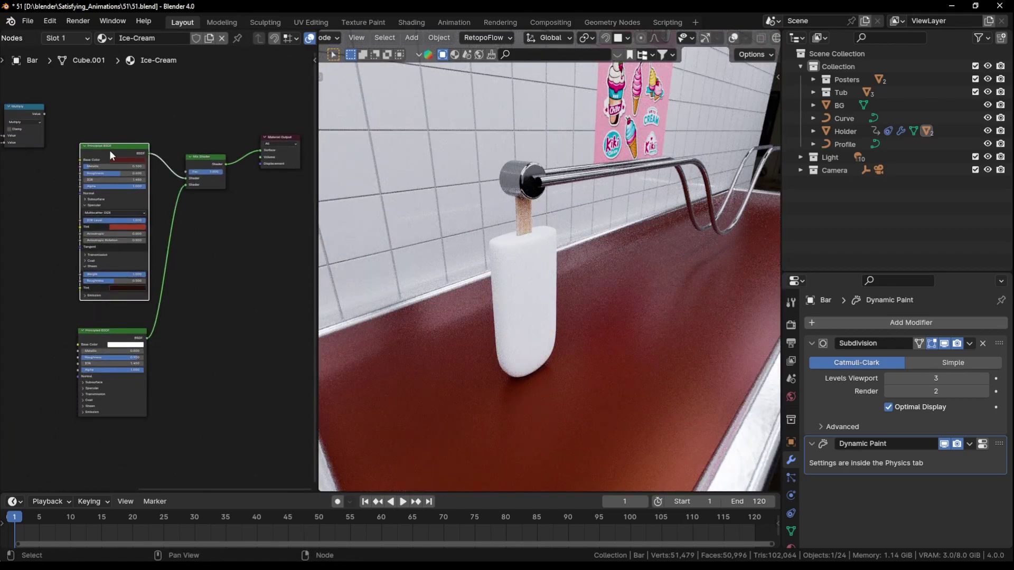
left_click_drag(110, 150, 107, 175)
middle_click_drag(85, 55, 132, 158)
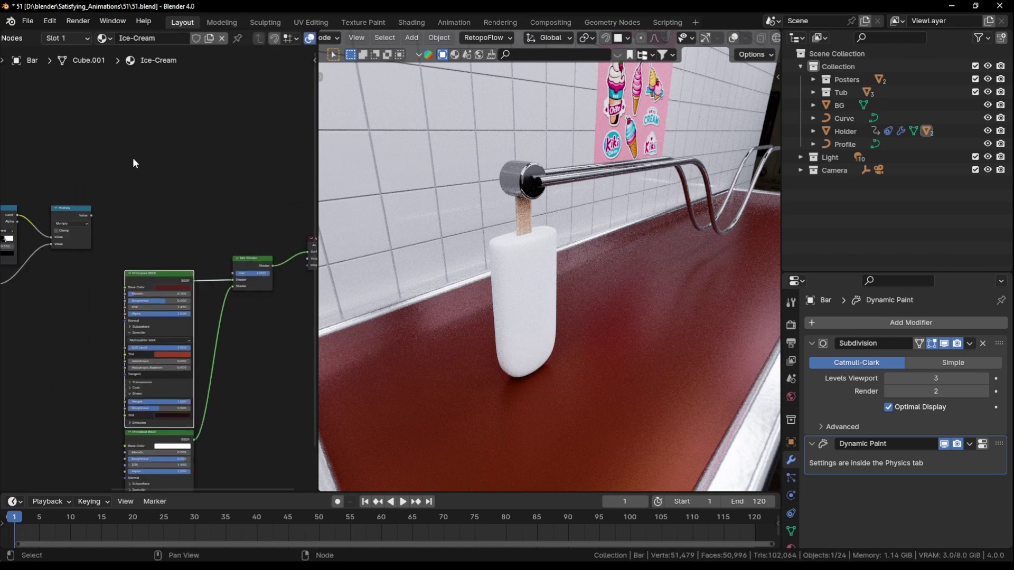
Locate the Geometry node in the Ice-Cream material and preview its Position output on the bar
middle_click_drag(183, 224, 307, 226)
scroll(117, 249, "down", 4)
middle_click_drag(83, 279, 151, 305)
scroll(189, 274, "up", 7)
scroll(125, 290, "up", 3)
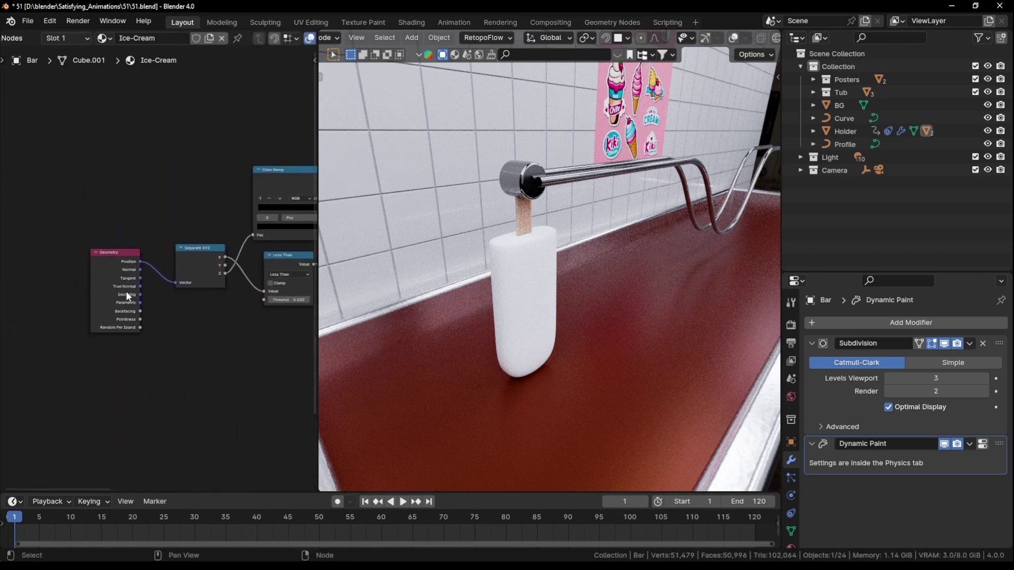
mouse_move(74, 252)
left_mouse_down()
mouse_move(106, 215)
mouse_move(85, 247)
left_mouse_up()
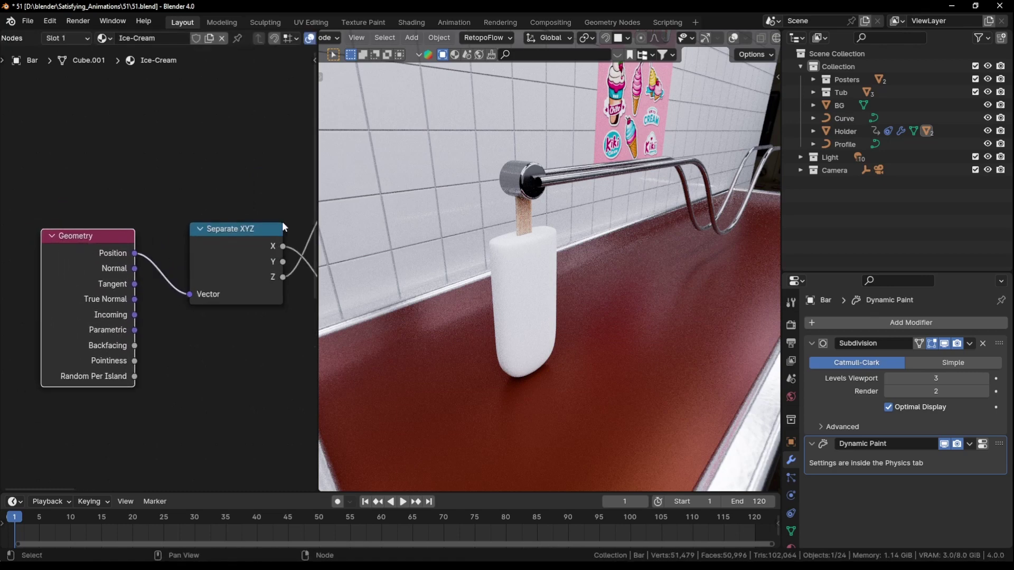
left_click(109, 239, "ctrl+shift")
Switch to the front view, exclude the Tub collection from the view layer and shift the Geometry node slightly down
middle_click_drag(596, 214, 631, 305)
key("KP_1")
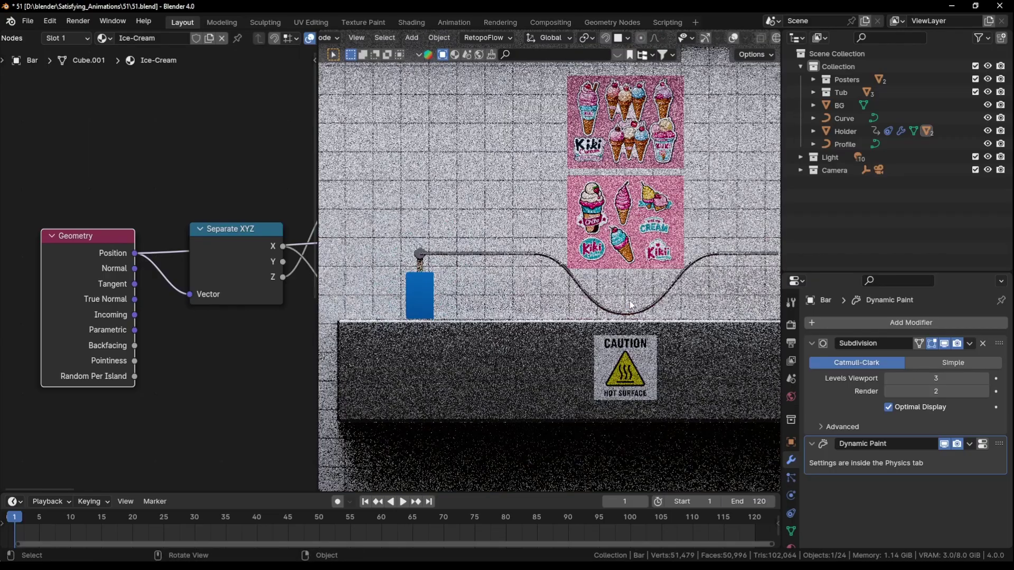
left_click(975, 92)
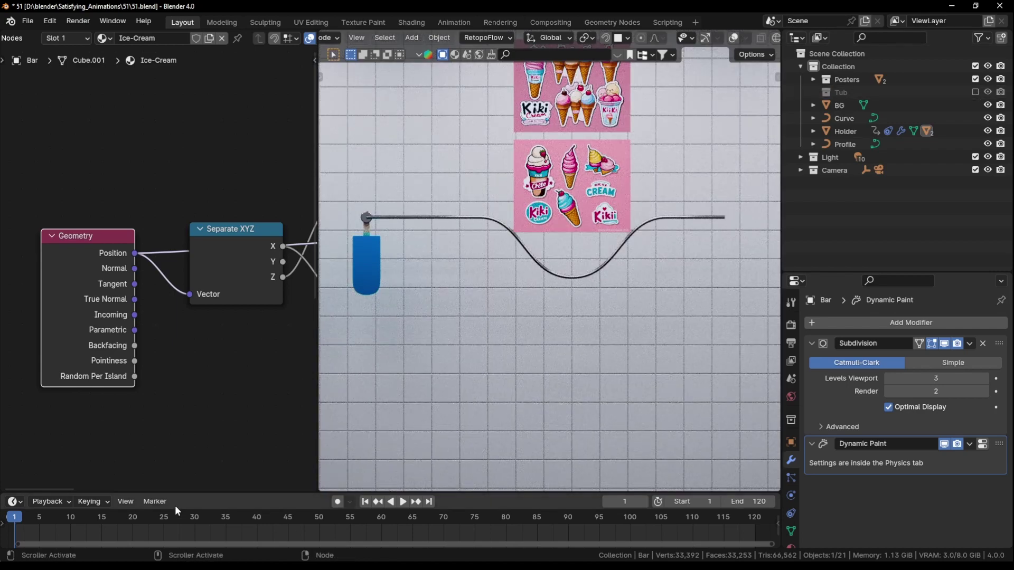
scroll(503, 210, "down", 3)
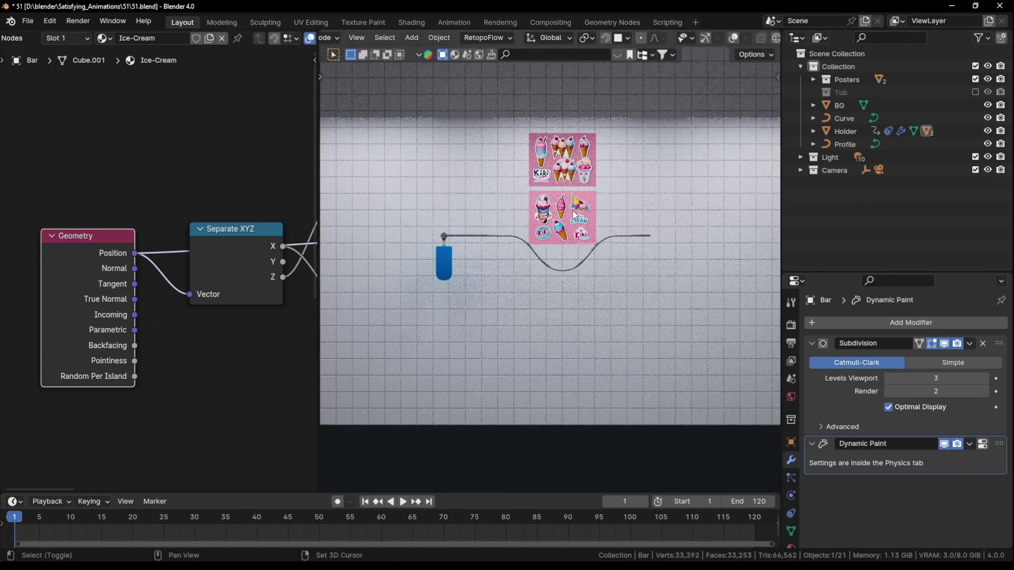
left_click_drag(95, 263, 97, 279)
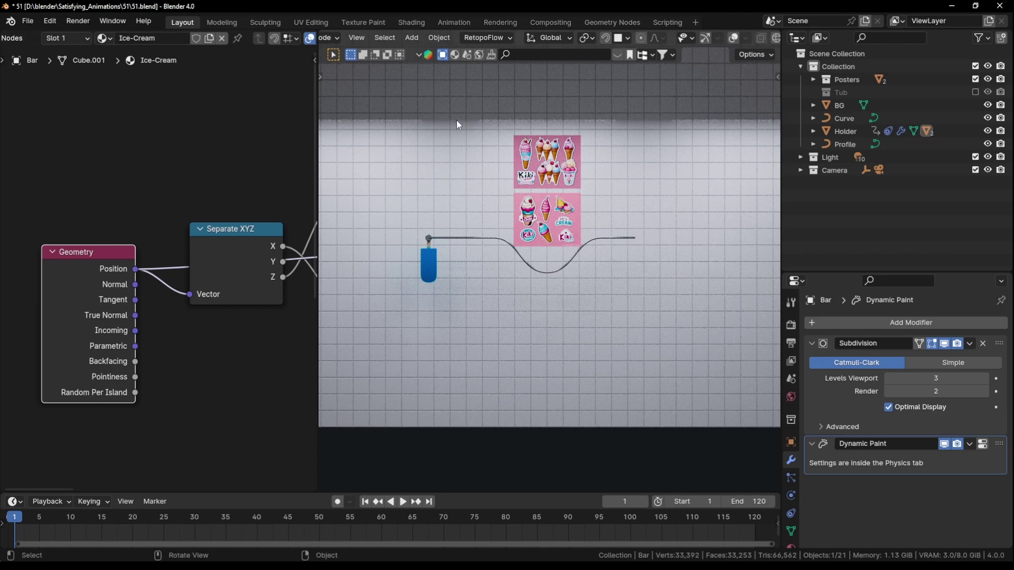
Activate the Annotate tool and scrub to frame 61 to examine the position colours on the bar
key("t")
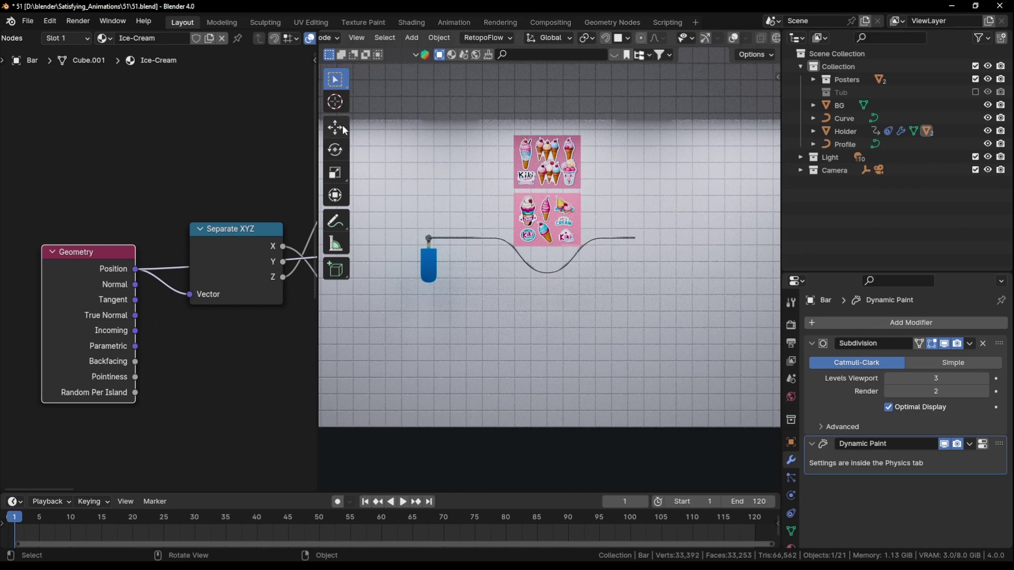
left_click(340, 223)
key("t")
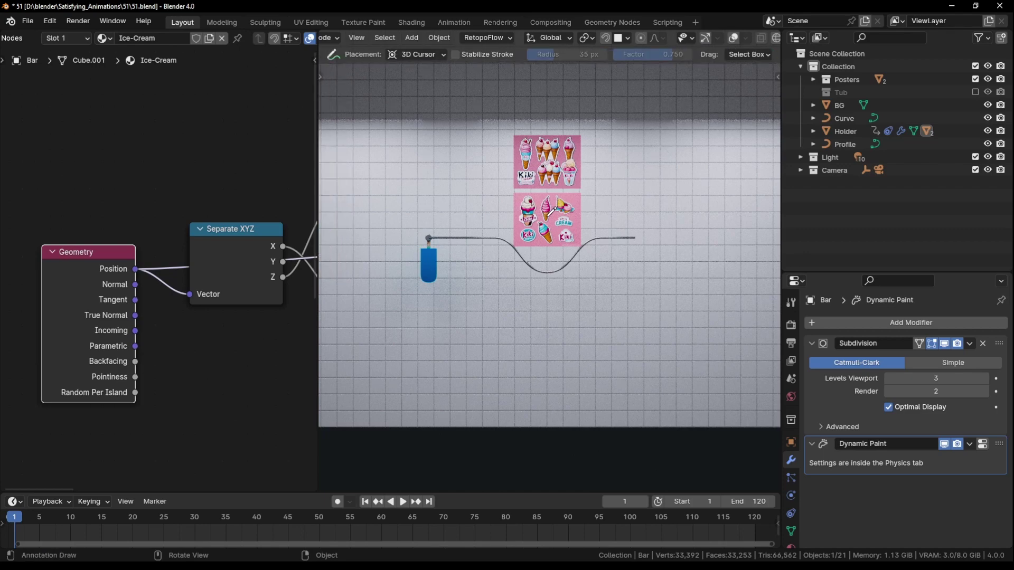
scroll(500, 199, "up", 2)
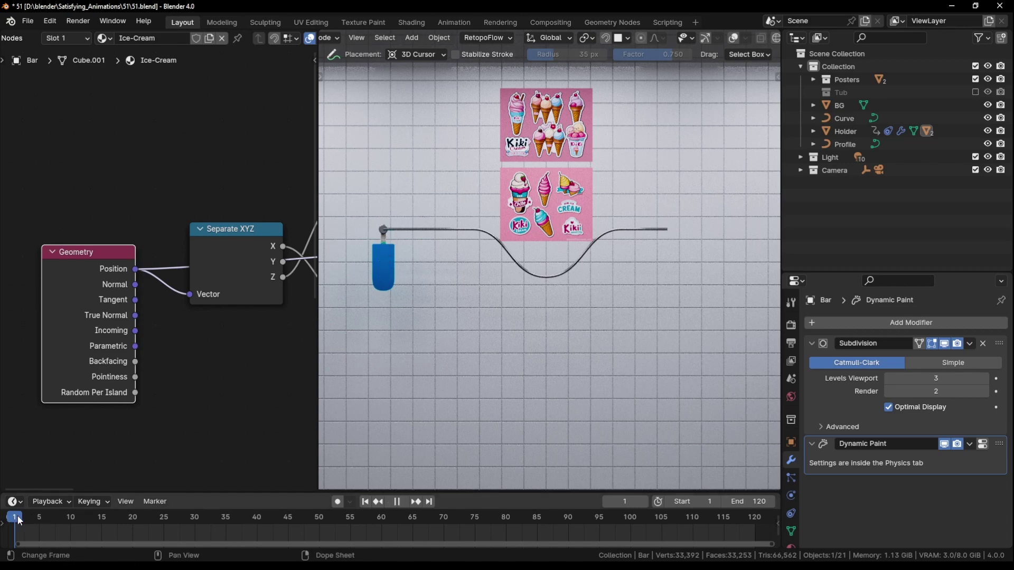
left_click_drag(19, 522, 388, 568)
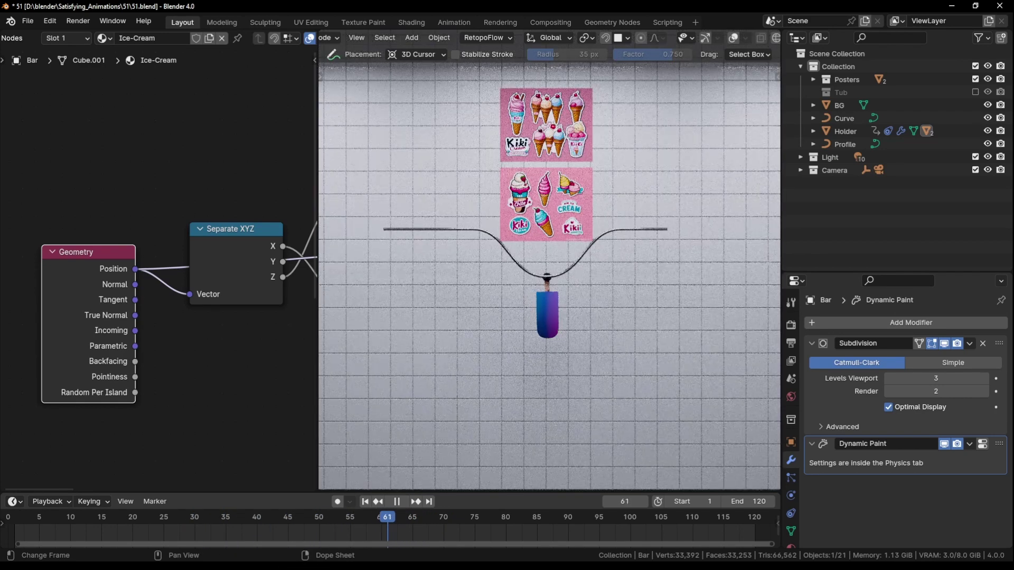
scroll(530, 271, "up", 4)
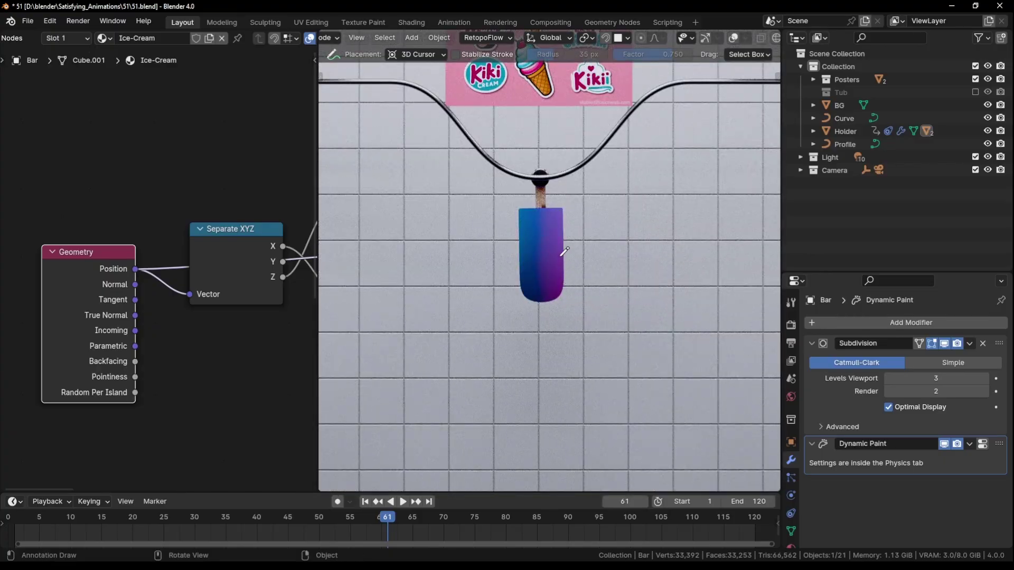
scroll(569, 286, "down", 5)
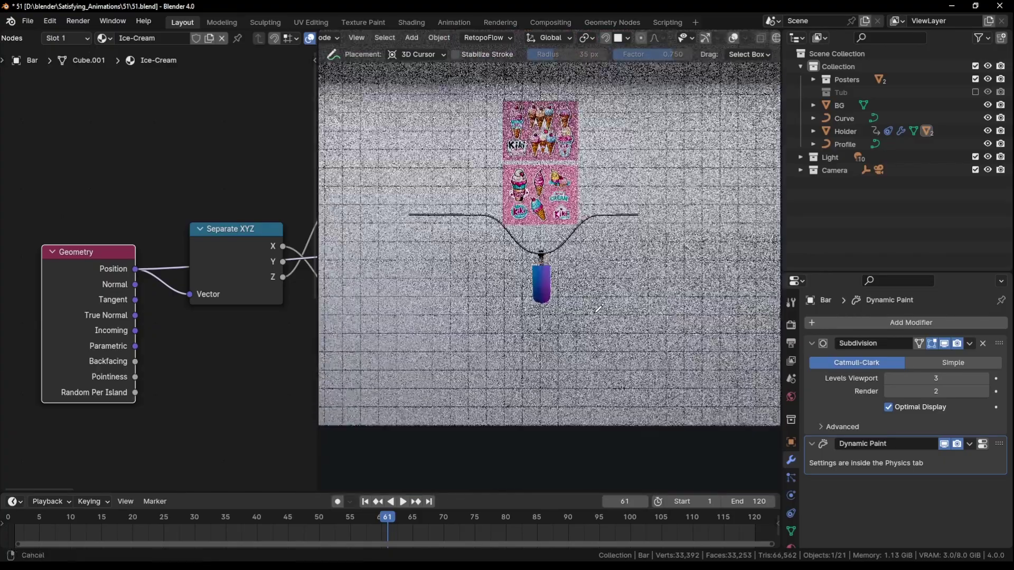
Annotate a 0 below the start of the rail and turn on the viewport overlays and gizmos
left_click(403, 331)
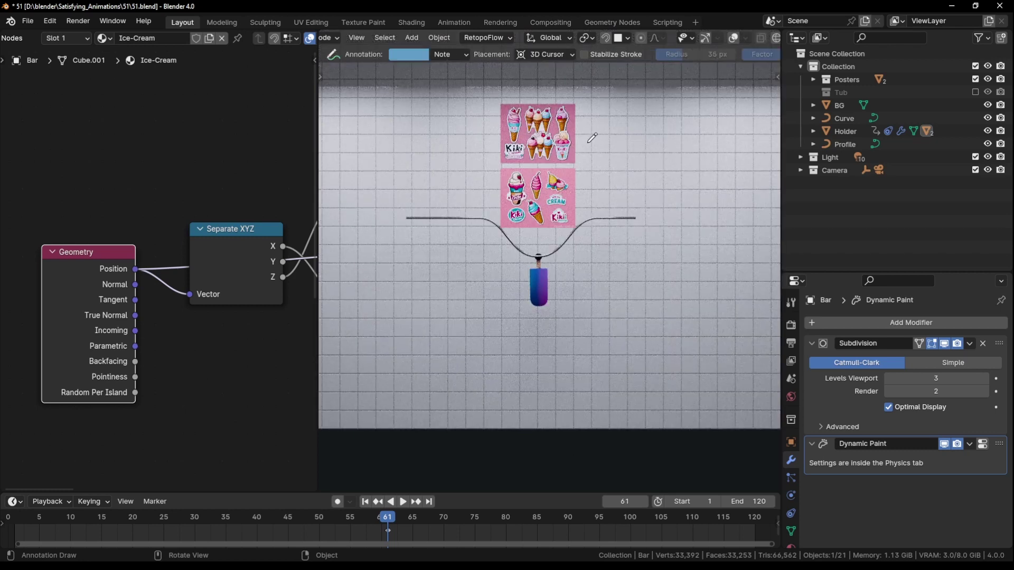
left_click(732, 38)
left_click(706, 37)
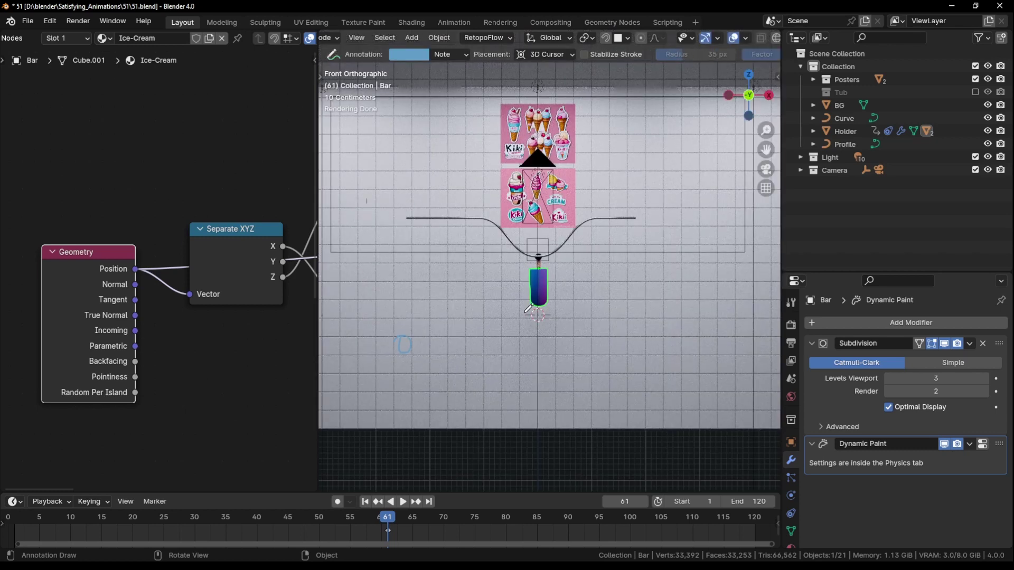
Set the annotation colour to bright red with hue 0.984 and saturation 1.000, and draw an arrow from the 0 to a 1
left_click(405, 55)
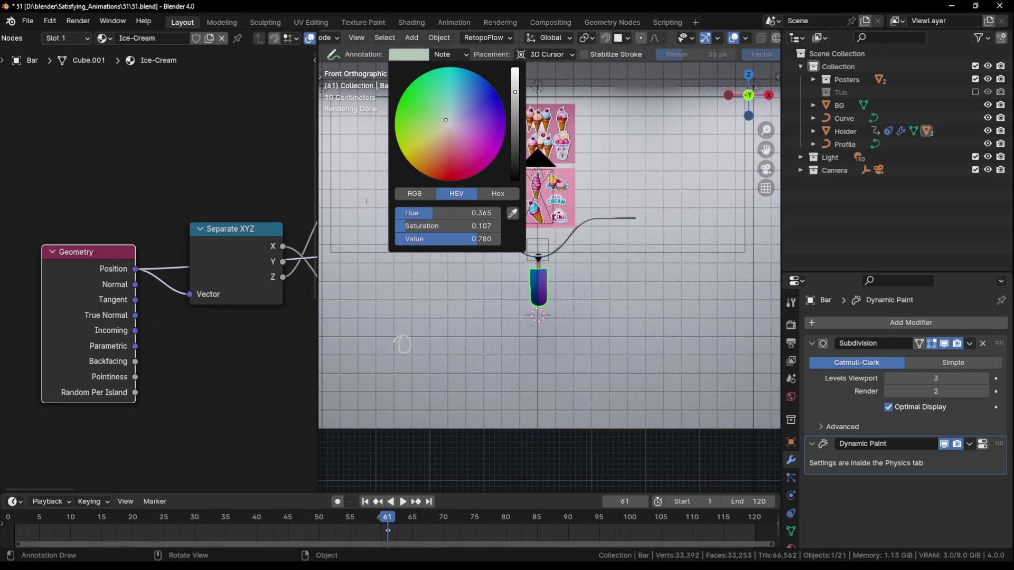
left_click(407, 88)
left_click(455, 180)
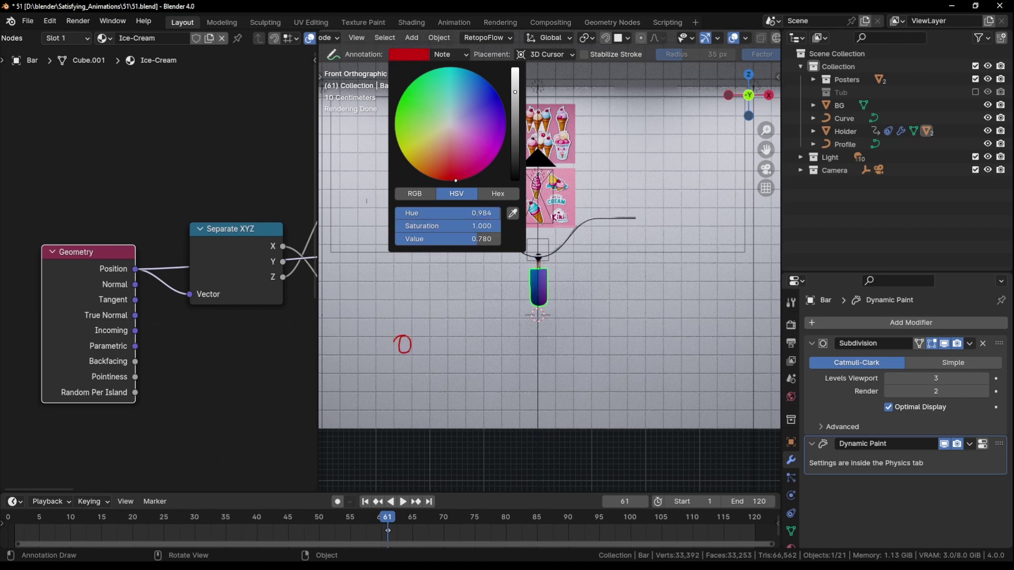
left_click(515, 69)
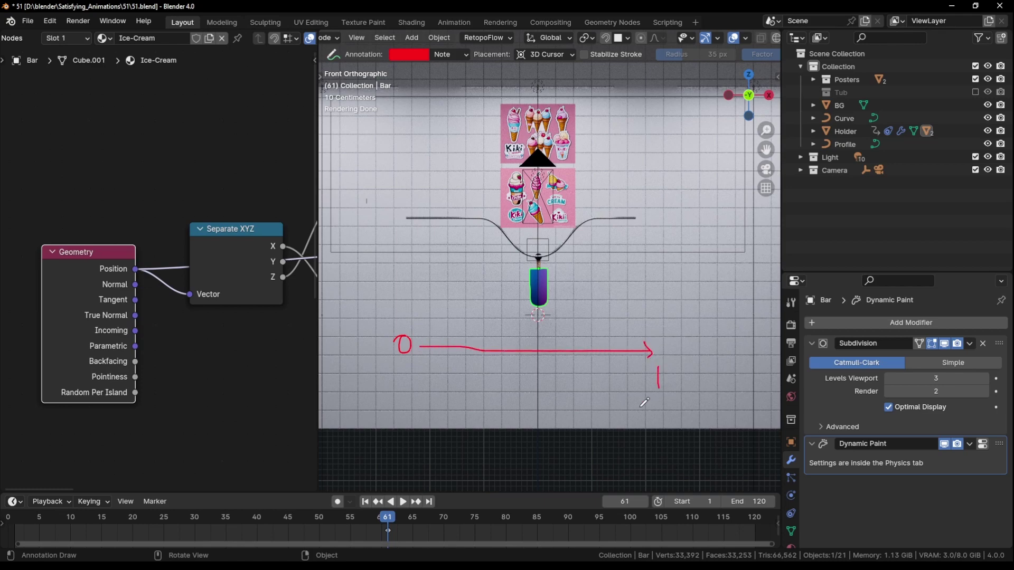
Scrub to frame 104 and preview the outputs of the Separate XYZ node on the bar
left_click_drag(391, 518, 655, 518)
scroll(174, 346, "right", 5)
scroll(173, 347, "up", 2)
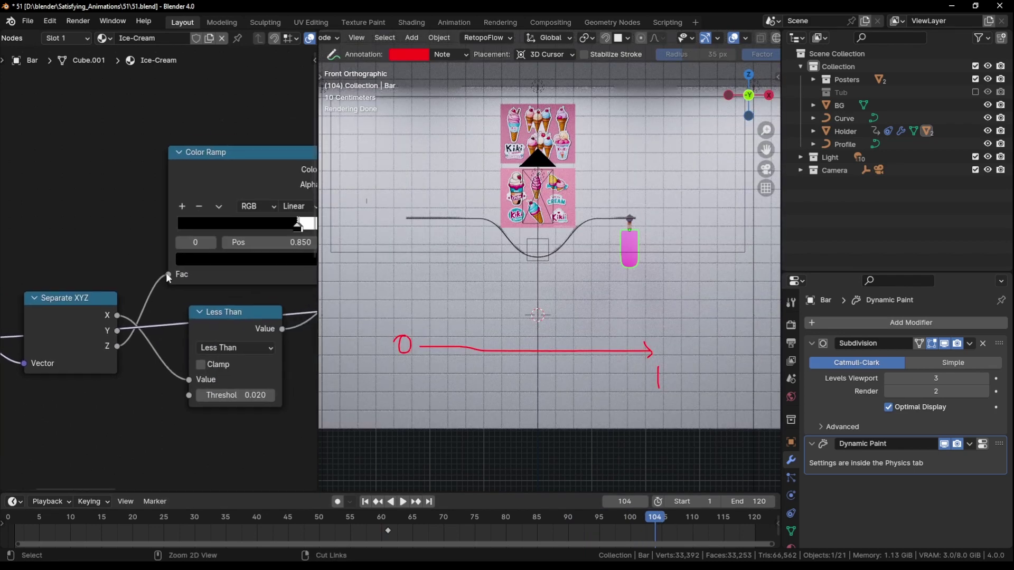
scroll(166, 272, "down", 3)
left_click(105, 295)
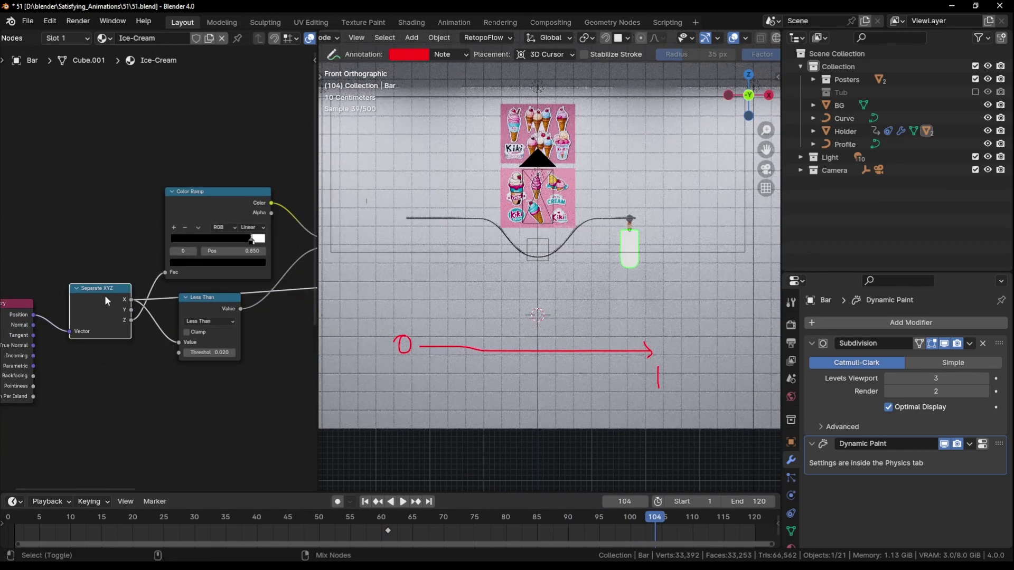
left_click(105, 296, "ctrl+shift")
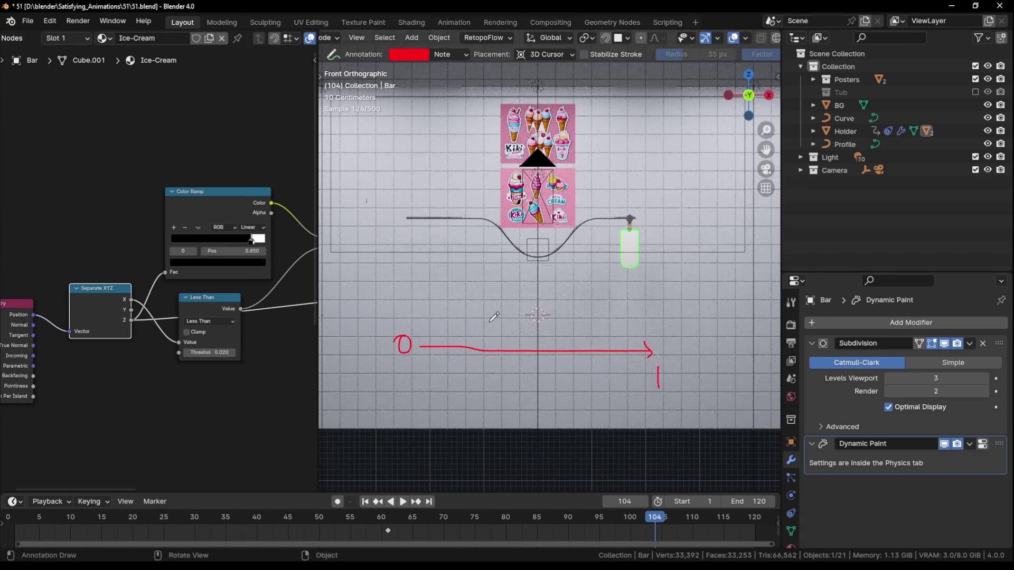
Nudge the Less Than node away from Separate XYZ and scrub to frame 50 to check the X output on the bar
middle_click_drag(142, 306, 115, 301)
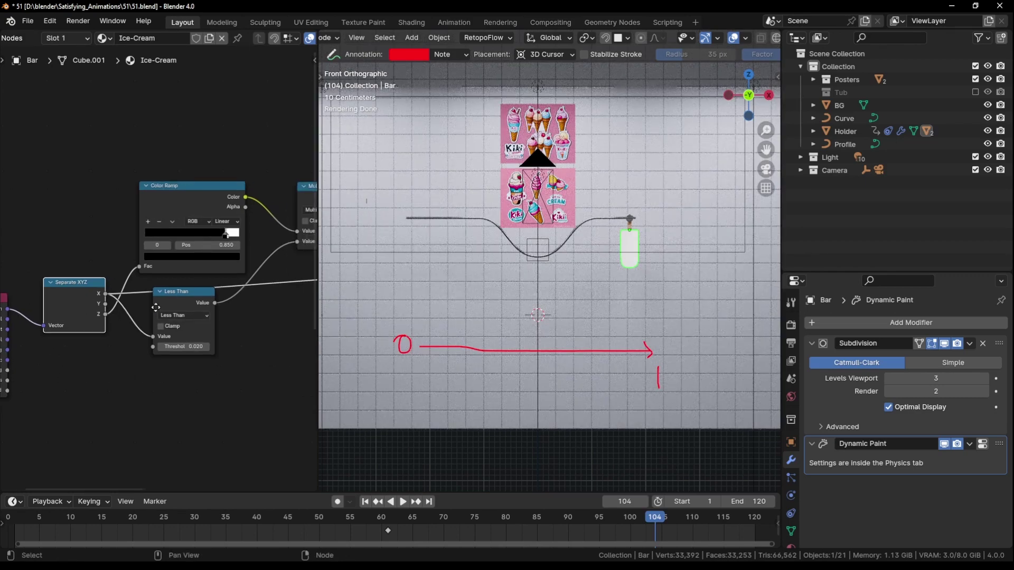
left_click_drag(171, 297, 189, 302)
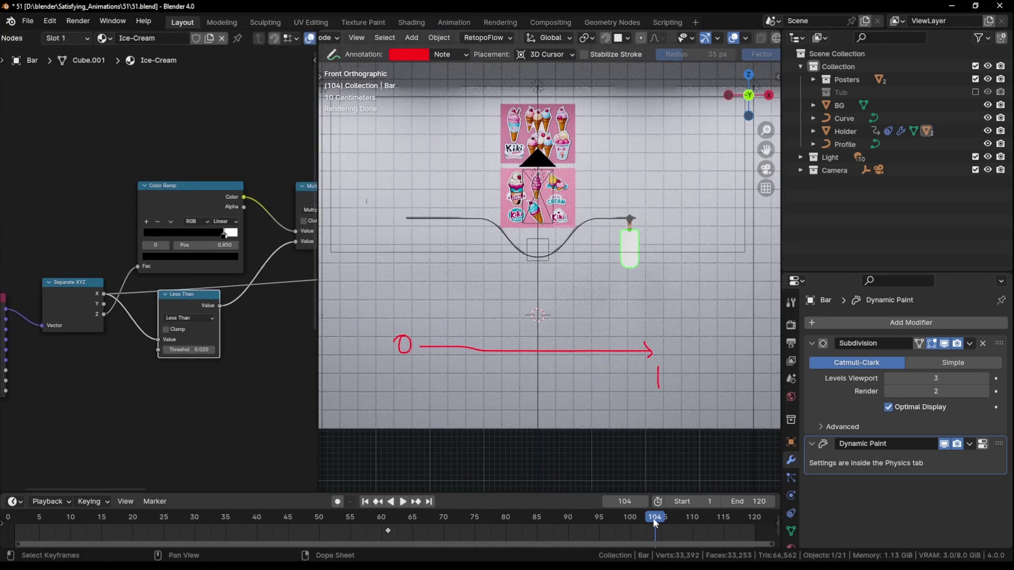
mouse_move(655, 523)
left_mouse_down()
mouse_move(290, 519)
mouse_move(319, 522)
left_mouse_up()
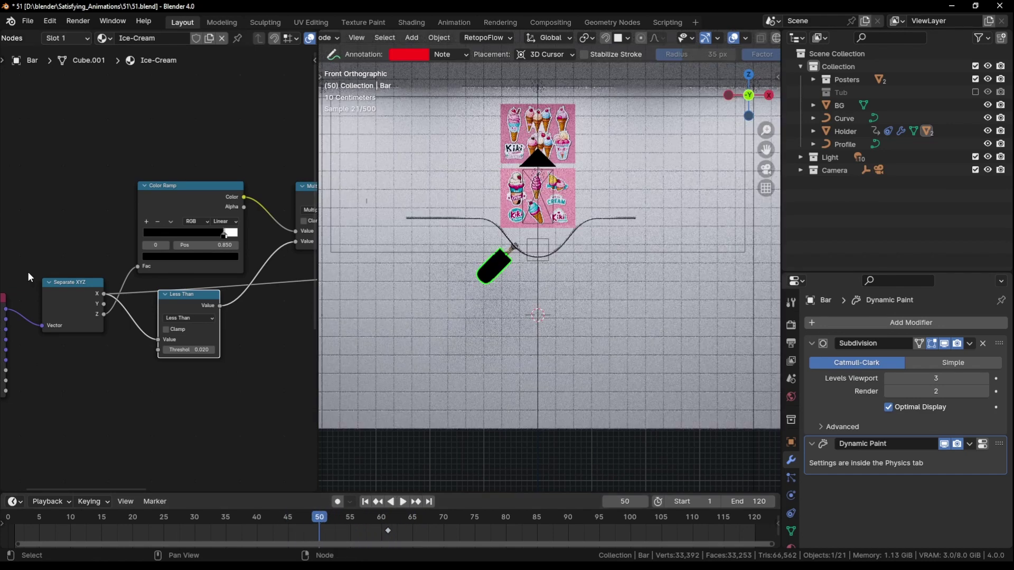
Move the Less Than node down below the Color Ramp and reposition the Separate XYZ node beside the Geometry node
left_click_drag(162, 293, 180, 349)
left_click_drag(75, 297, 70, 303)
middle_click_drag(82, 358, 182, 299, "ctrl")
left_click_drag(150, 298, 141, 301)
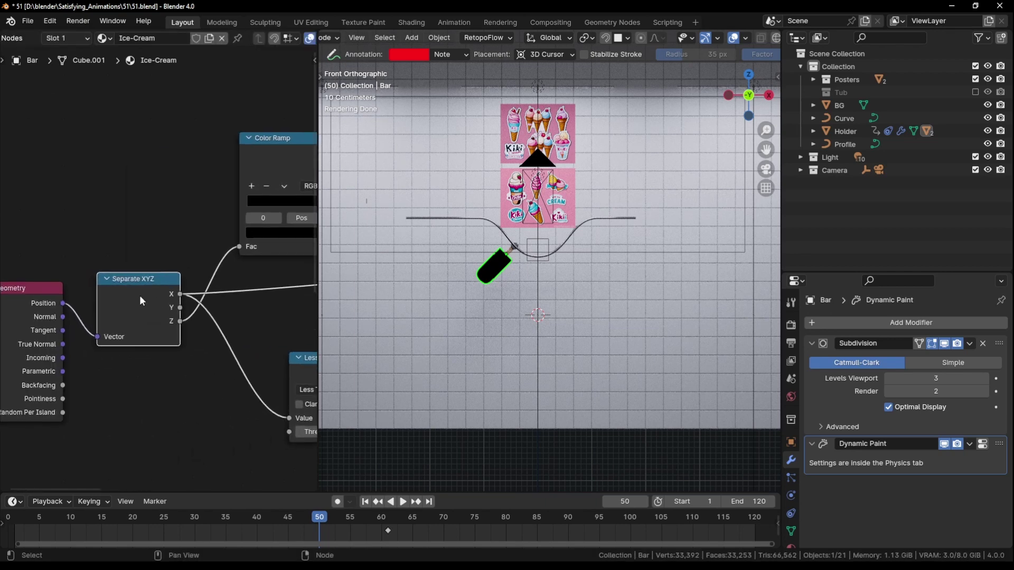
middle_click_drag(180, 380, 193, 320, "ctrl")
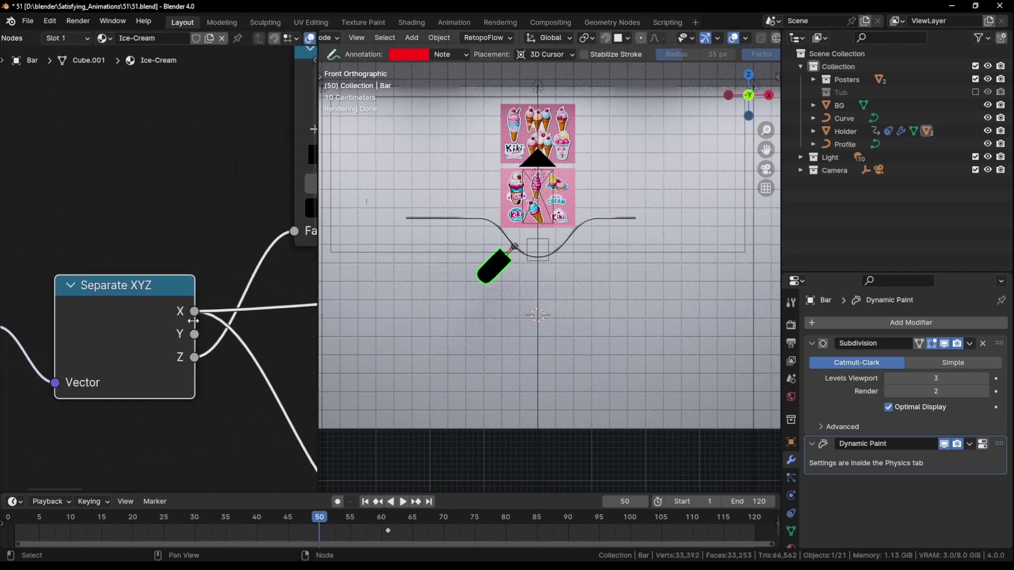
scroll(185, 240, "down", 3)
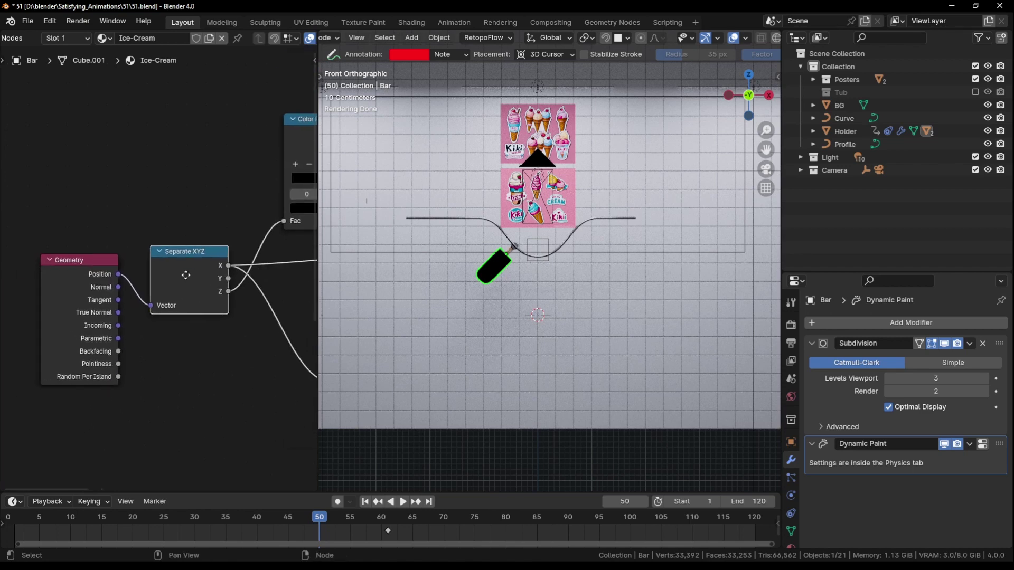
scroll(185, 276, "up", 2)
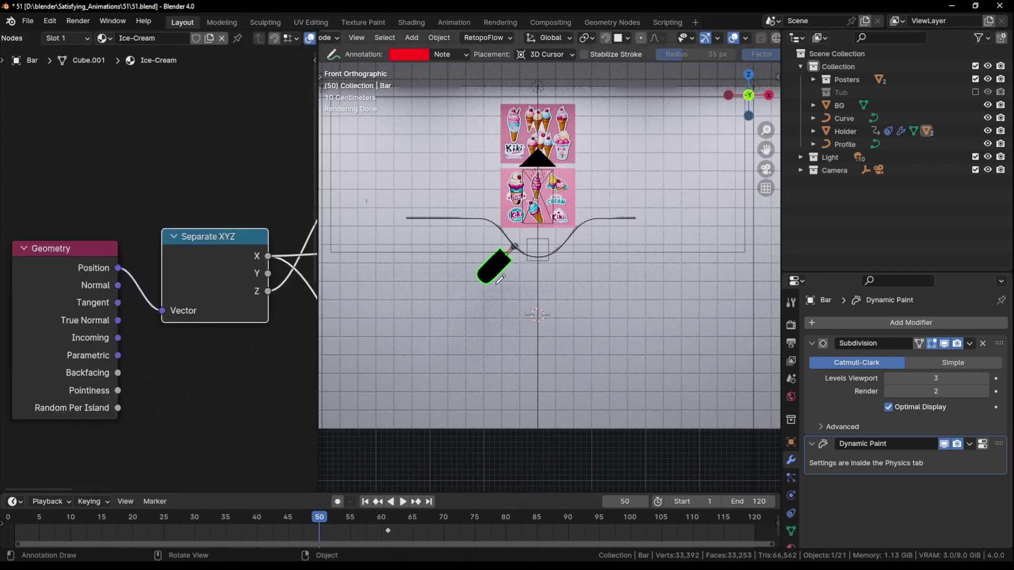
Scrub to frame 75 and delete the annotation keyframe at frame 61 to remove the red drawing
mouse_move(284, 518)
left_mouse_down()
mouse_move(158, 506)
mouse_move(428, 536)
mouse_move(550, 535)
mouse_move(474, 535)
left_mouse_up()
key("x")
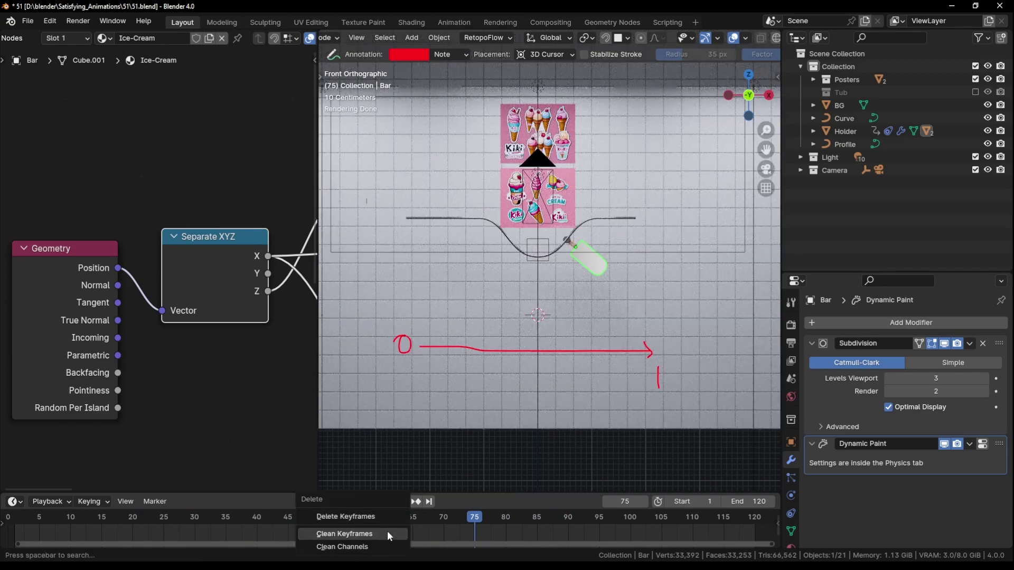
left_click(389, 518)
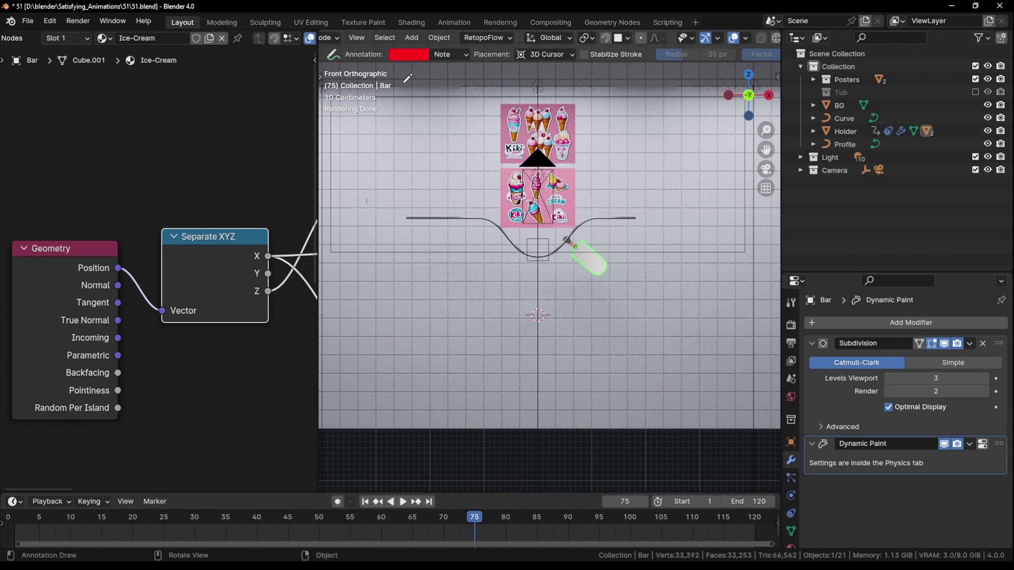
left_click(448, 55)
Scrub to frame 99 and preview the Less Than node's output on the bar
left_click_drag(497, 515, 625, 568)
scroll(106, 184, "down", 11)
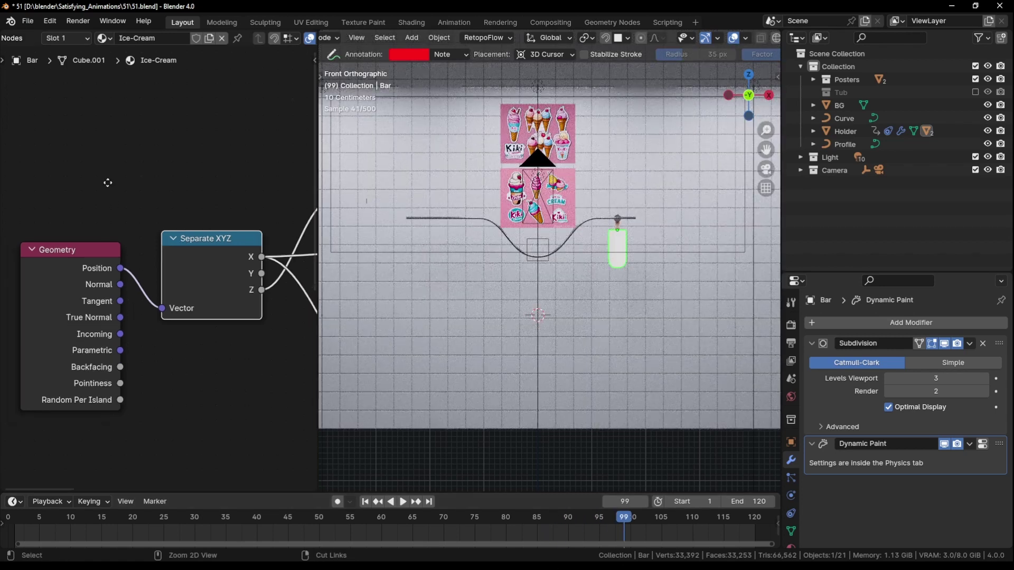
middle_click_drag(182, 266, 87, 294)
mouse_move(165, 307)
middle_mouse_down()
mouse_move(100, 287)
mouse_move(172, 288)
middle_mouse_up()
scroll(132, 306, "up", 4)
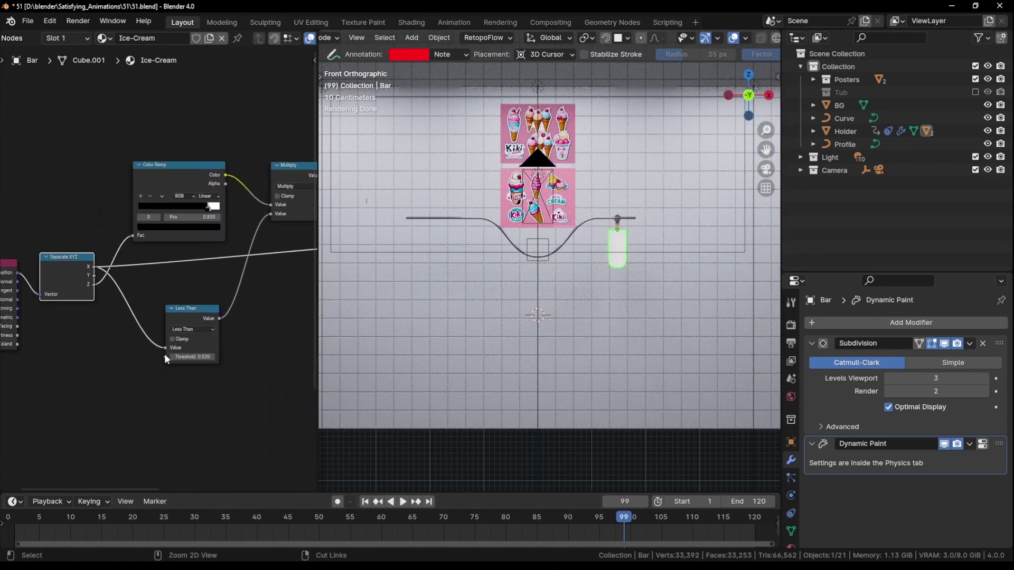
left_click_drag(211, 341, 197, 332)
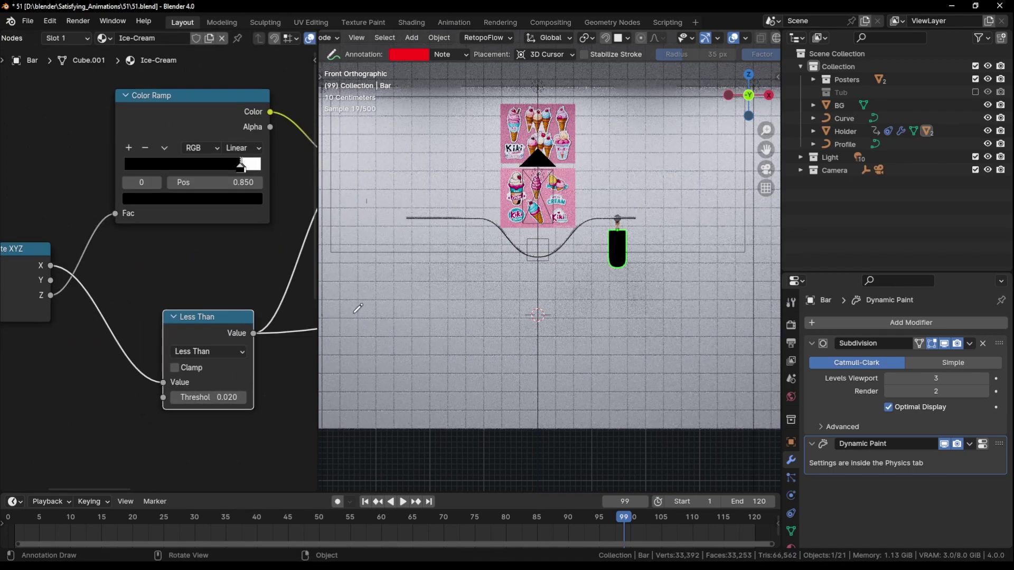
Scrub back to frame 61 and examine the Less Than mask on the bar up close
left_click_drag(627, 518, 388, 530)
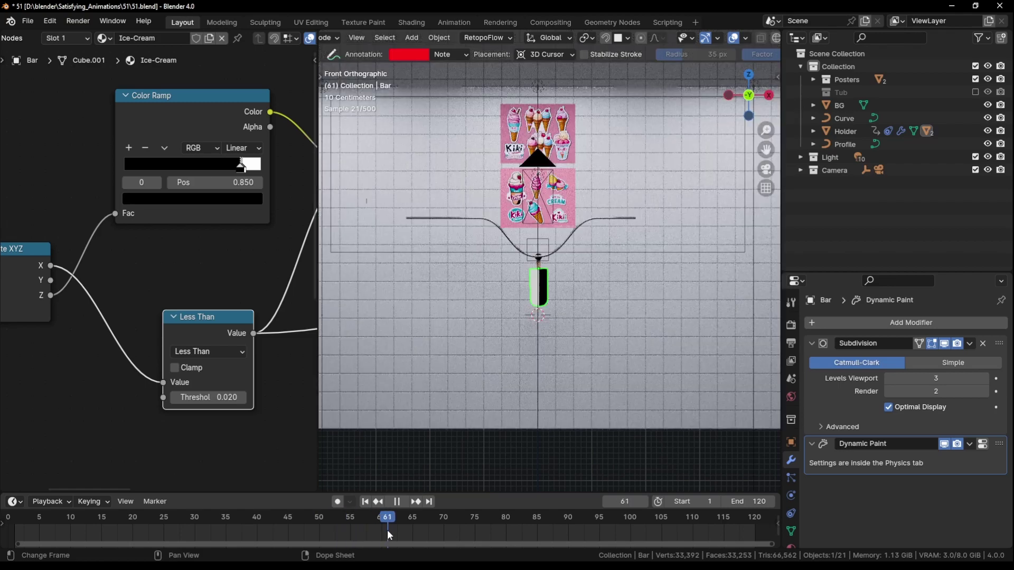
scroll(617, 212, "up", 8)
middle_click_drag(480, 352, 542, 236, "shift")
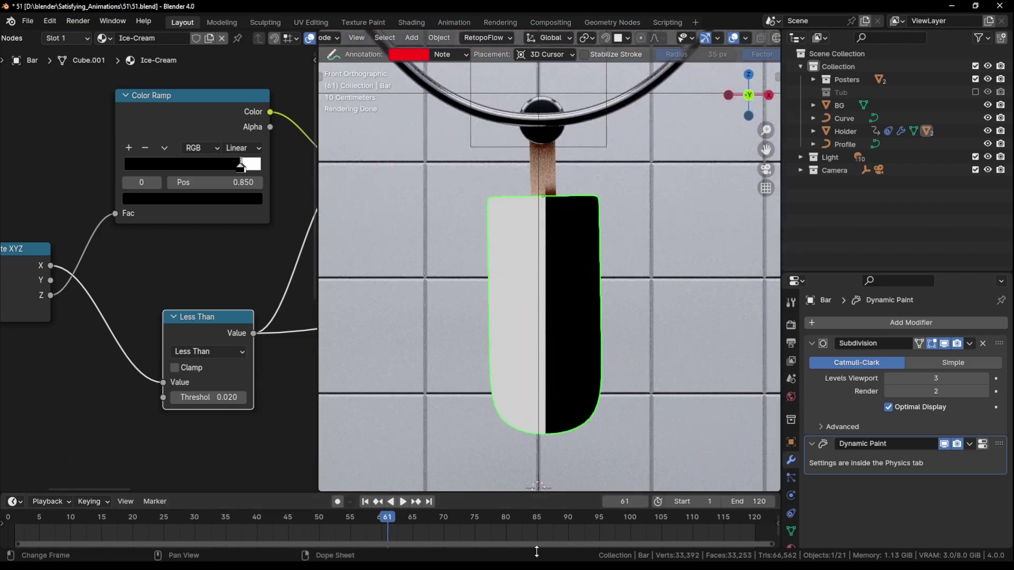
mouse_move(386, 519)
left_mouse_down()
mouse_move(403, 519)
mouse_move(388, 517)
left_mouse_up()
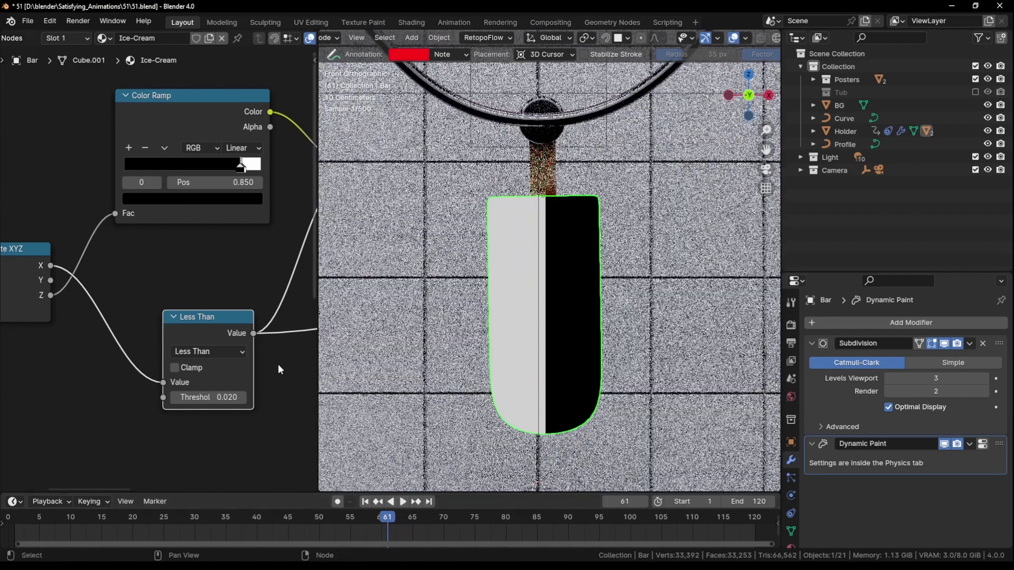
Scrub to frame 47 and on to frame 96 to examine the Less Than mask along the curve
left_click_drag(206, 396, 201, 396, "shift")
left_click_drag(369, 520, 300, 519)
scroll(566, 211, "down", 5)
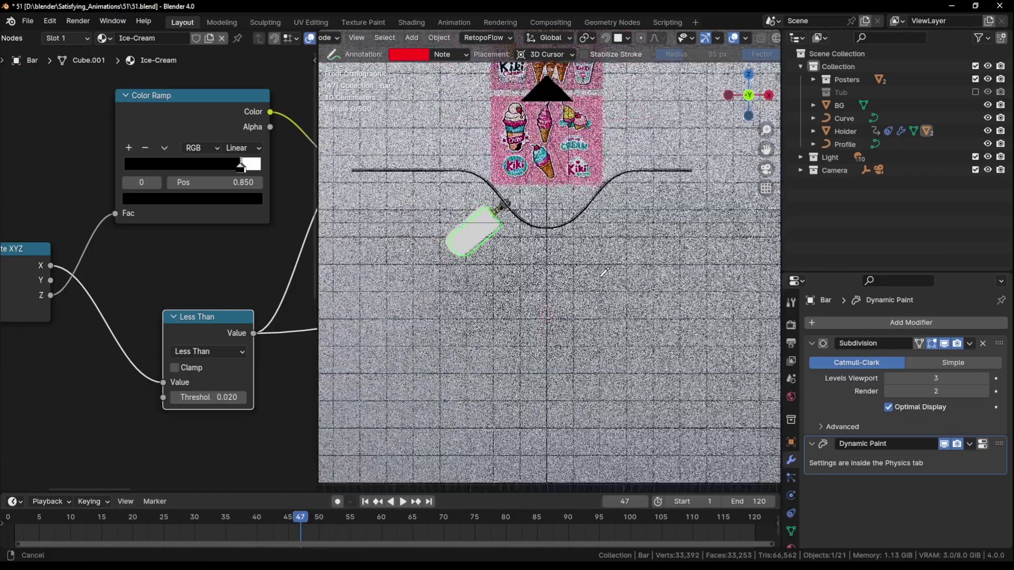
scroll(612, 239, "up", 2)
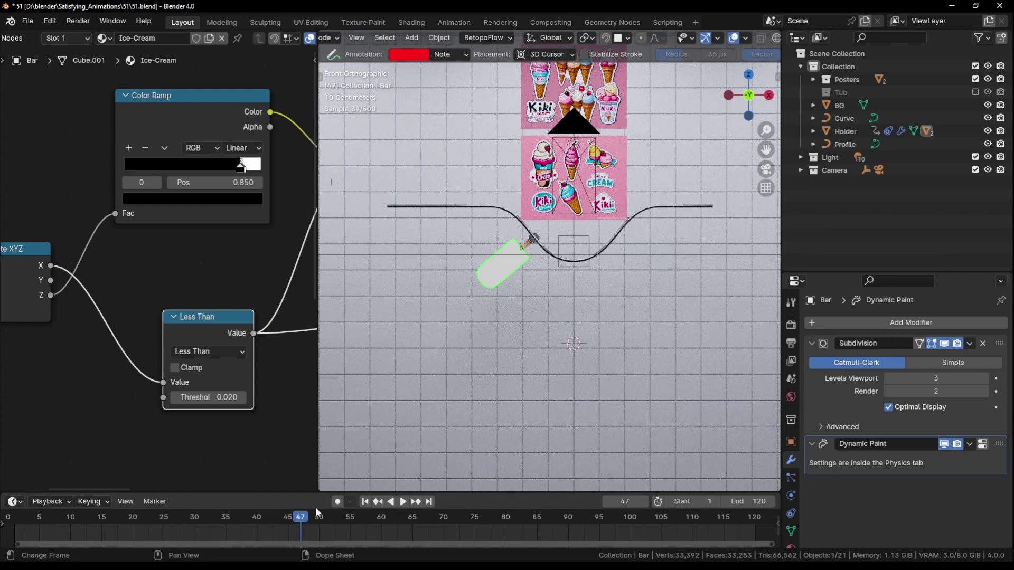
left_click_drag(300, 518, 604, 543)
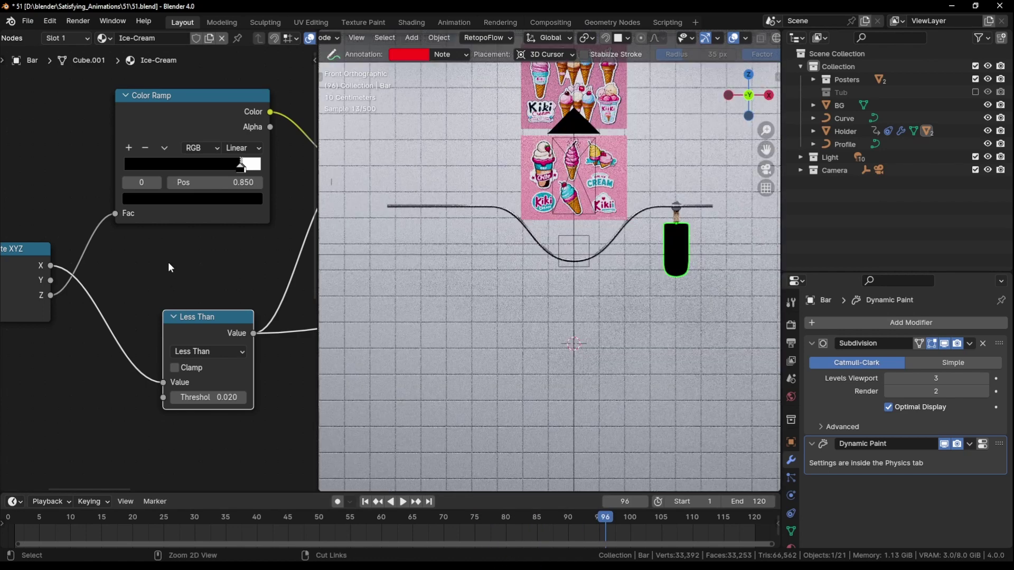
Preview the Separate XYZ node's Z output on the bar
scroll(168, 262, "down", 4)
middle_click_drag(237, 315, 170, 287)
scroll(162, 361, "down", 5)
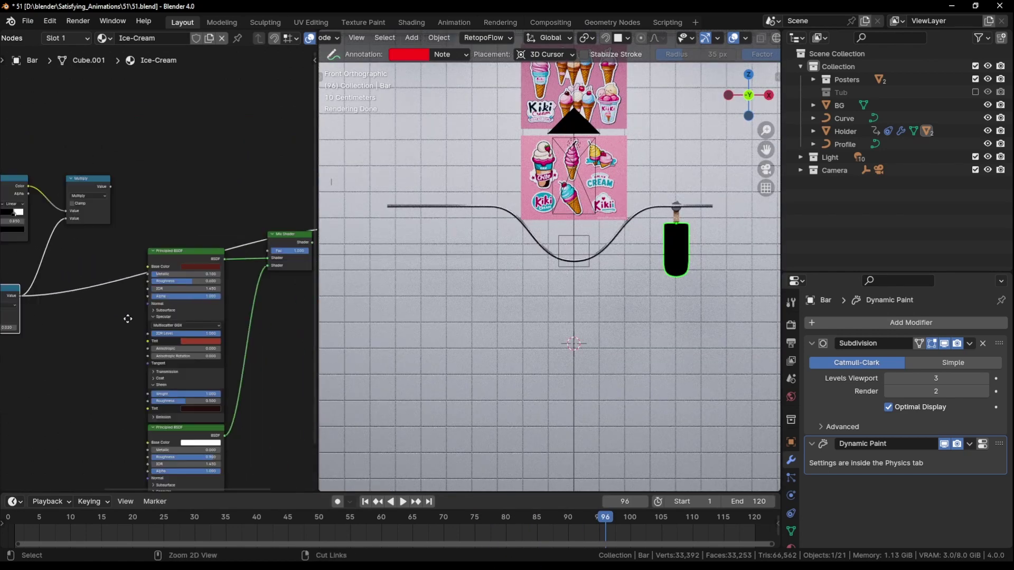
middle_click_drag(161, 361, 113, 311, "ctrl")
middle_click_drag(84, 312, 233, 333)
middle_click_drag(211, 333, 158, 228, "ctrl")
middle_click_drag(134, 247, 272, 236)
left_click(95, 282, "ctrl+shift")
left_click(95, 282, "ctrl+shift")
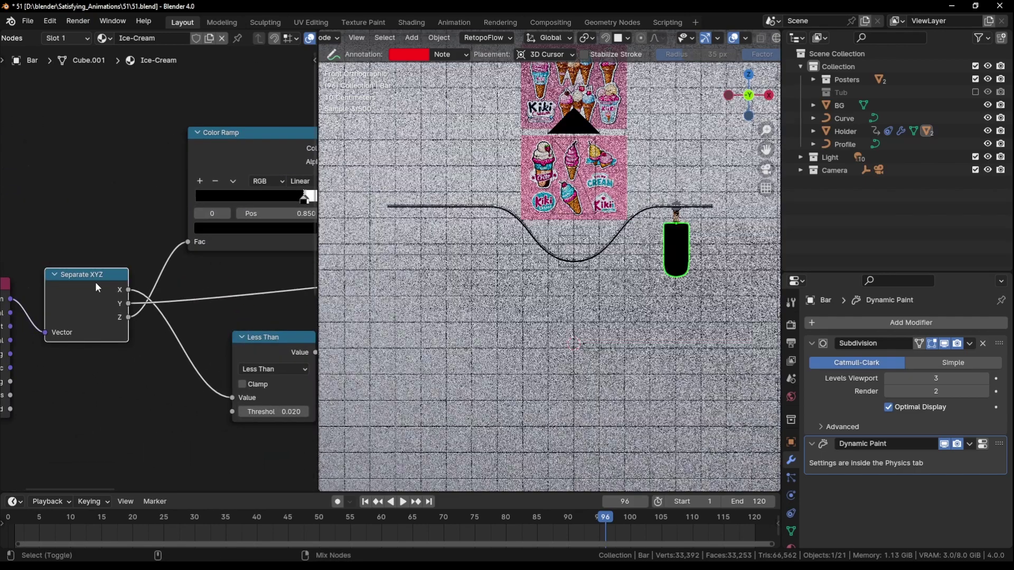
left_click(95, 282, "ctrl+shift")
Scrub to frame 66 and mark the bar's upper end with a red horizontal line, an up arrow and a down arrow
left_click_drag(605, 521, 339, 512)
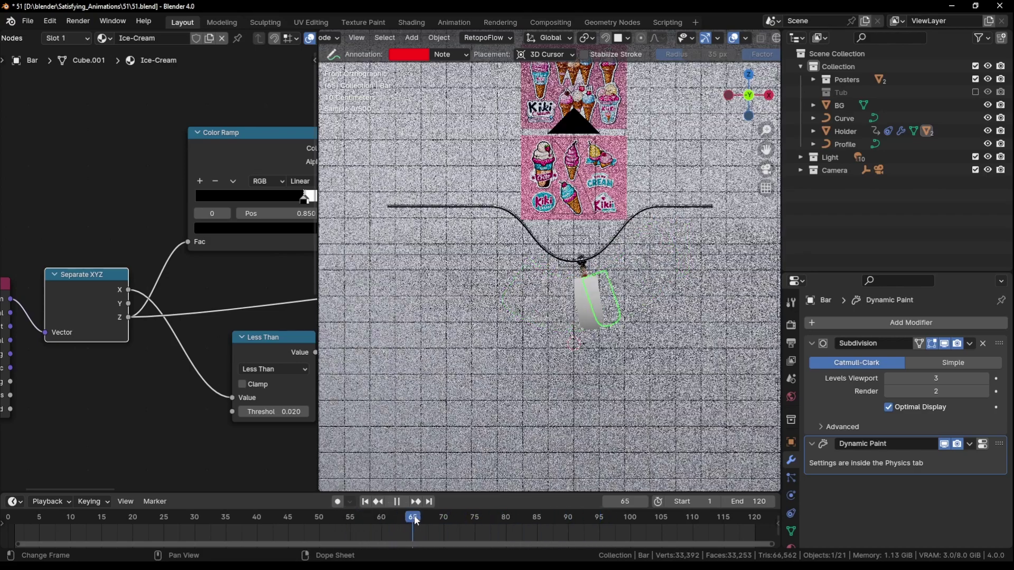
key("space")
scroll(661, 269, "up", 3)
scroll(661, 268, "up", 3)
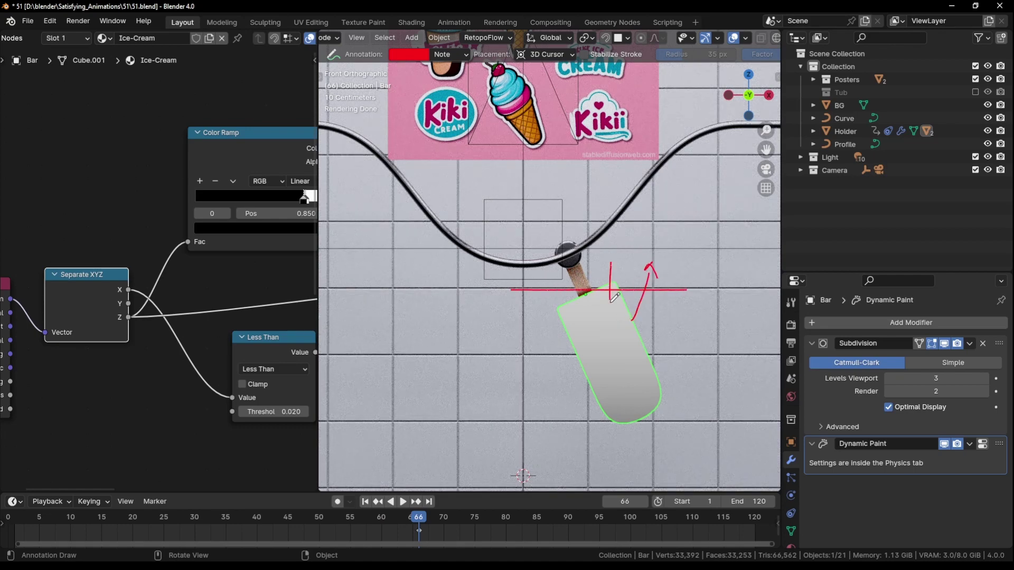
Undo the red line and arrow annotations around the bar
scroll(133, 277, "down", 3)
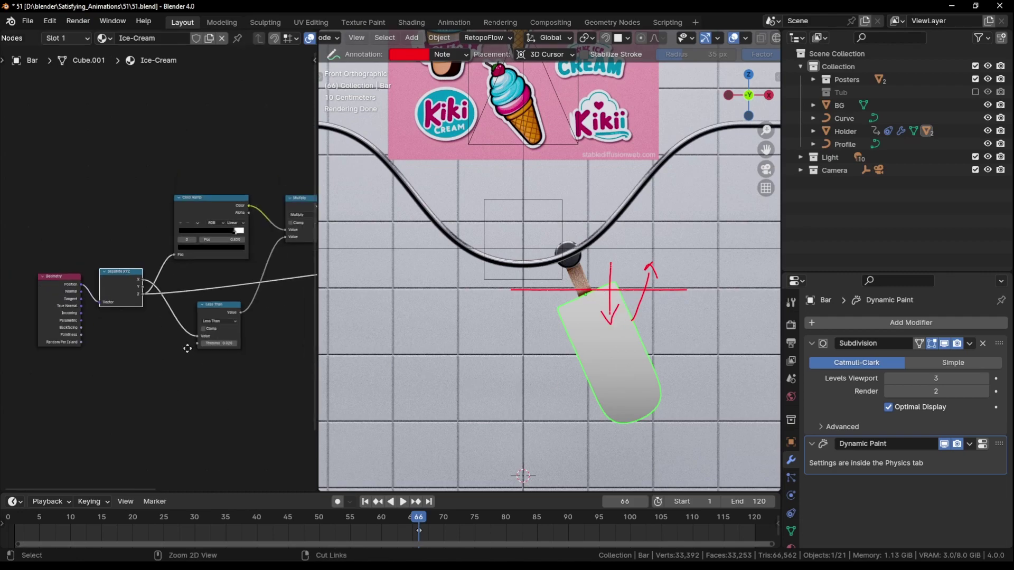
key("ctrl+z")
key("ctrl+z")
key("ctrl+z")
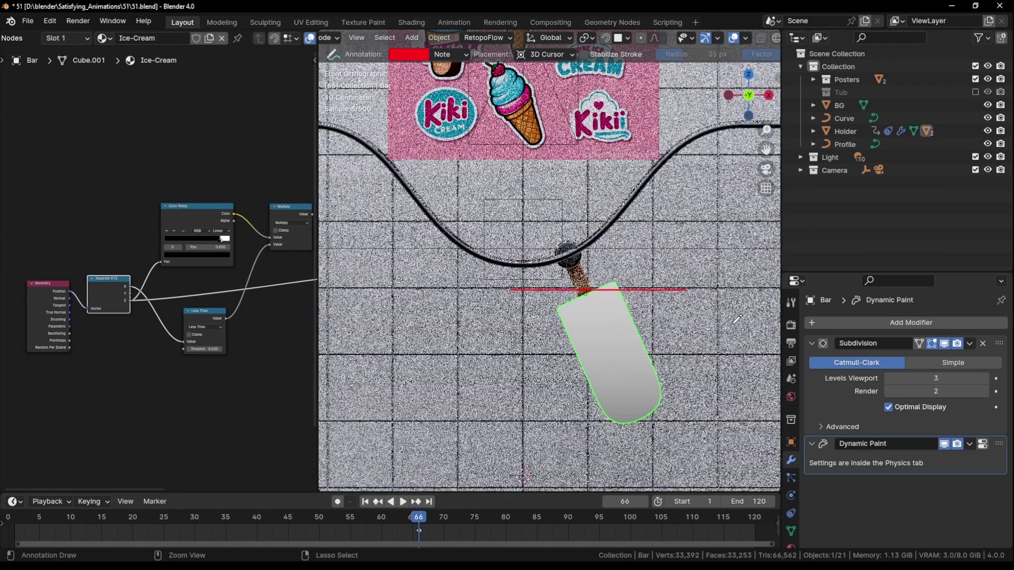
Preview the Color Ramp's output and mark the mask edge on the bar with a straight horizontal red line
middle_click_drag(179, 270, 164, 204, "ctrl")
left_click(134, 196)
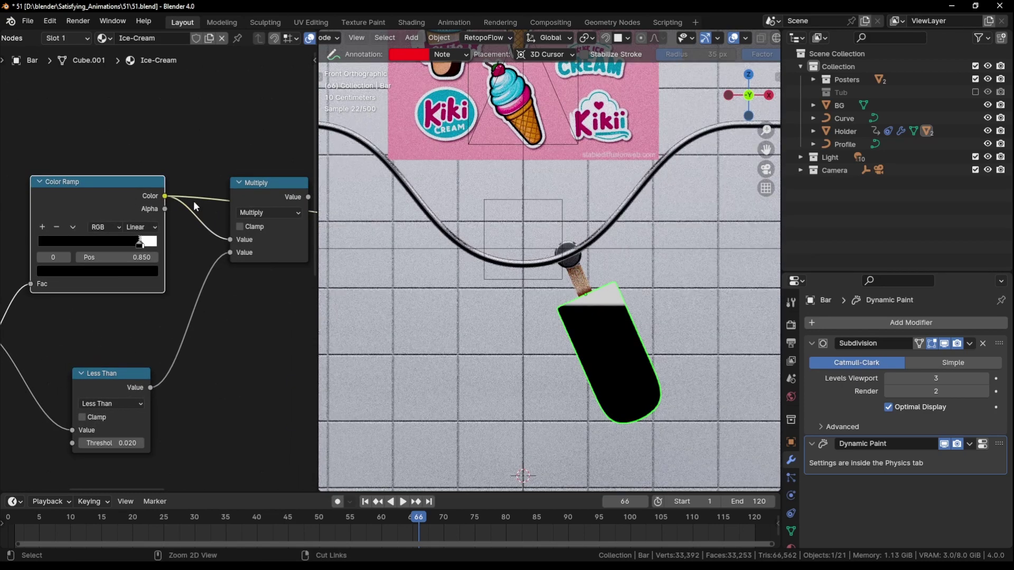
middle_click_drag(110, 235, 227, 211)
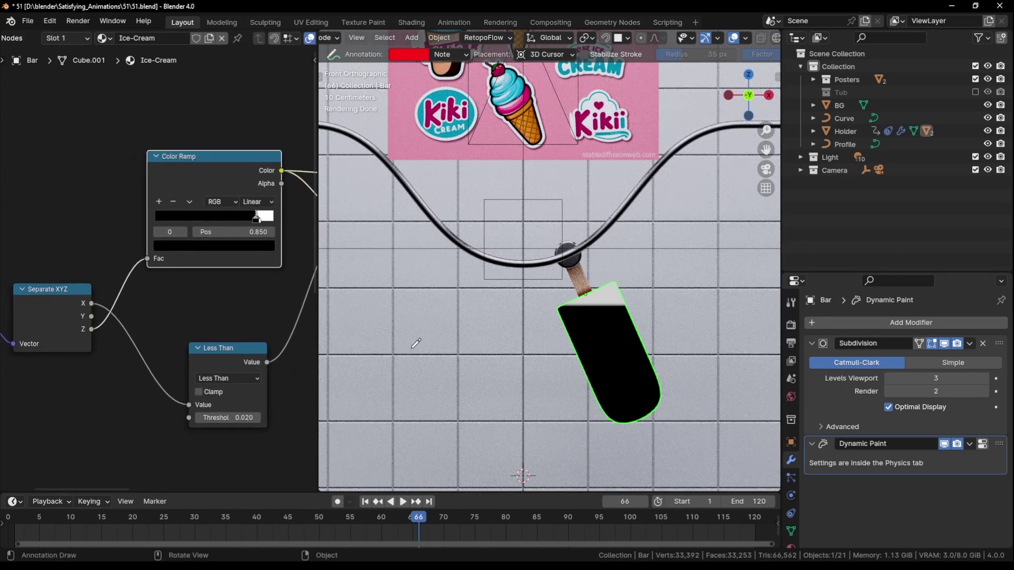
scroll(569, 272, "down", 4)
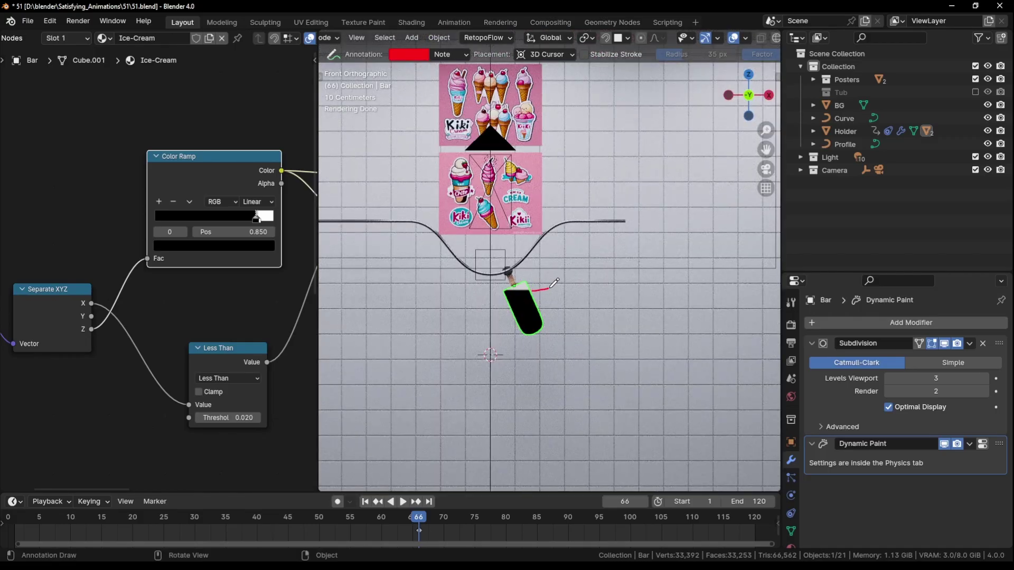
key("ctrl+z")
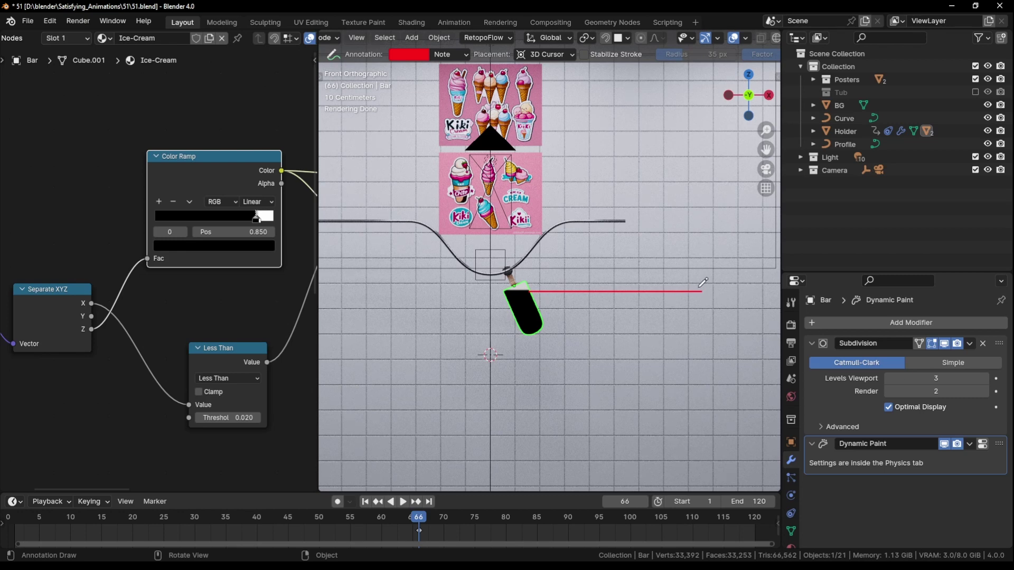
Shift the Multiply node slightly down and preview the Color Ramp's Color output on the bar up close
middle_click_drag(199, 202, 166, 308, "ctrl")
mouse_move(166, 309)
middle_mouse_down("ctrl")
mouse_move(197, 285)
mouse_move(206, 315)
mouse_move(175, 298)
mouse_move(200, 257)
mouse_move(220, 301)
mouse_move(150, 316)
middle_mouse_up("ctrl")
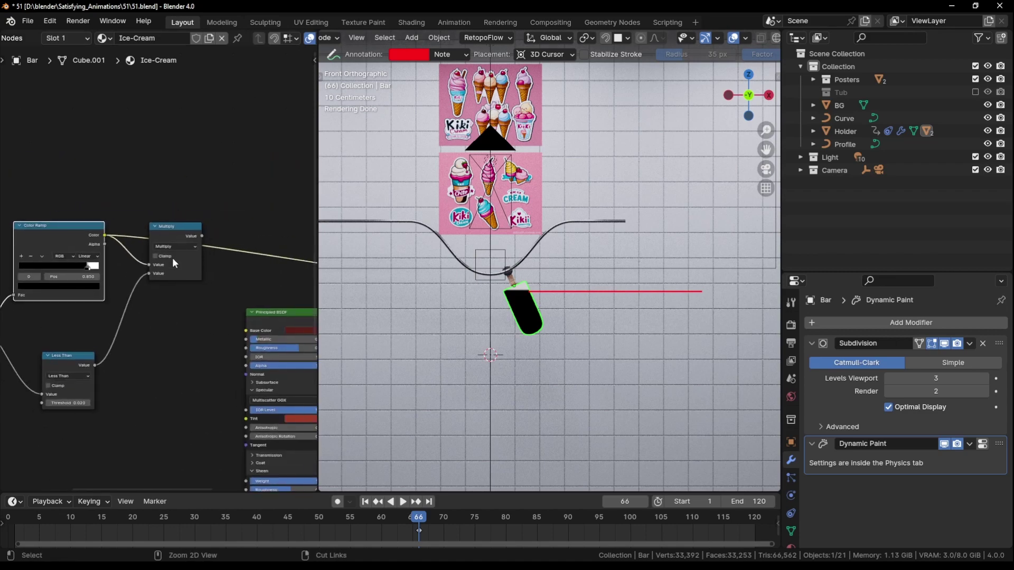
left_click_drag(182, 228, 185, 243)
left_click(64, 229)
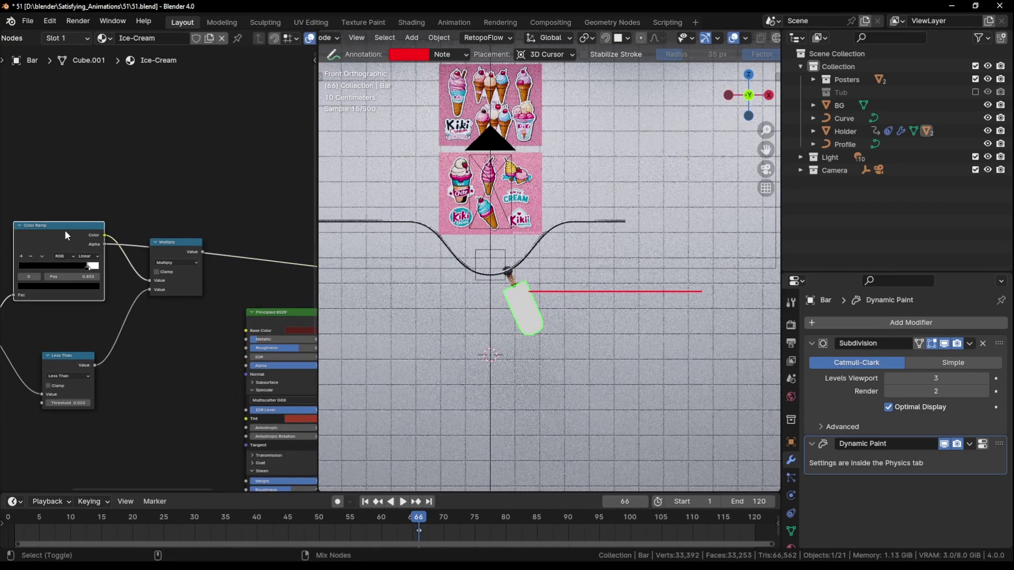
middle_click_drag(211, 275, 229, 236, "ctrl")
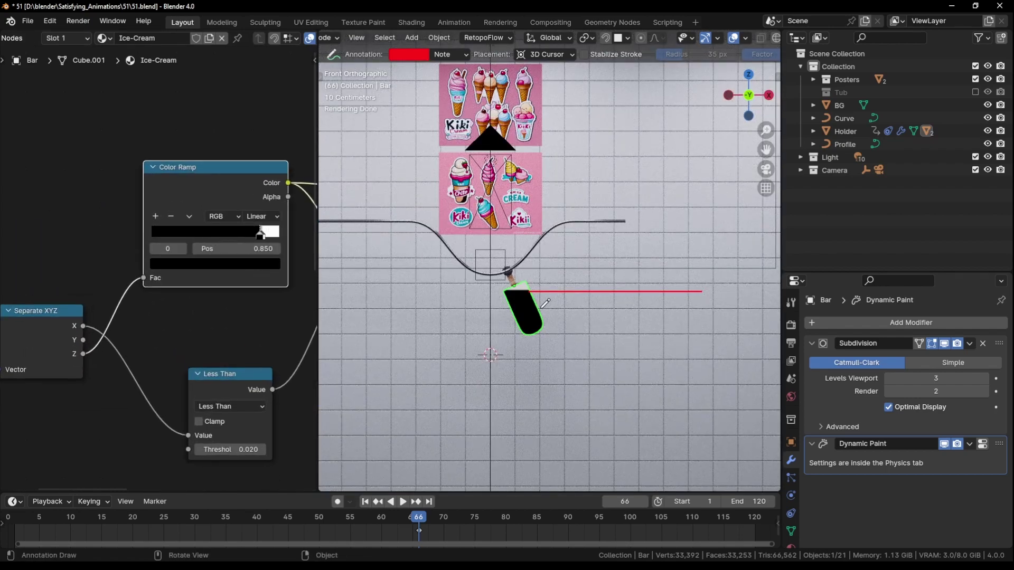
scroll(560, 389, "up", 7)
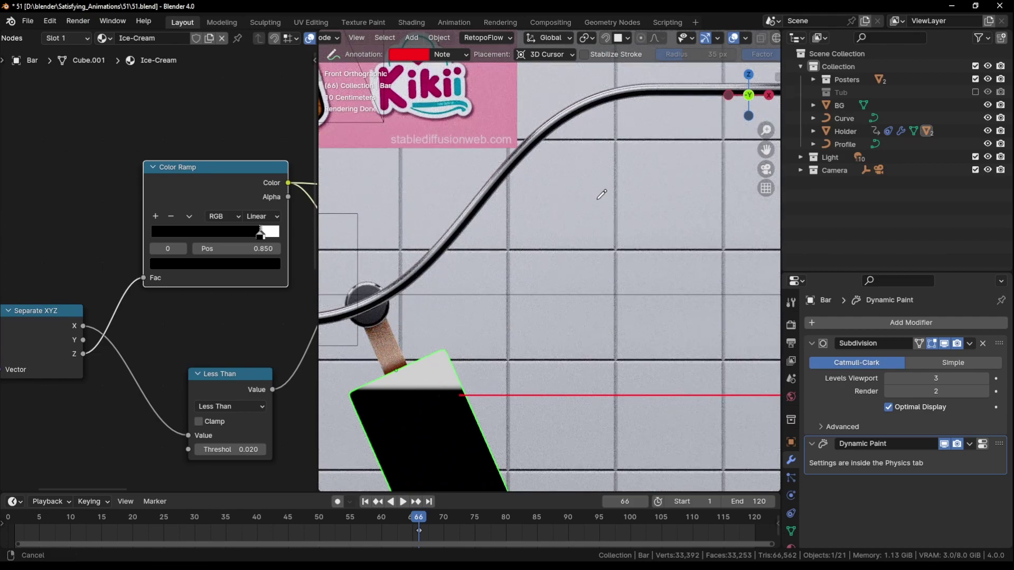
scroll(600, 192, "down", 6)
Reposition the Multiply node and annotate a down arrow with 0 below the red line and an up arrow with 1 above it
middle_click_drag(141, 214, 143, 301, "ctrl")
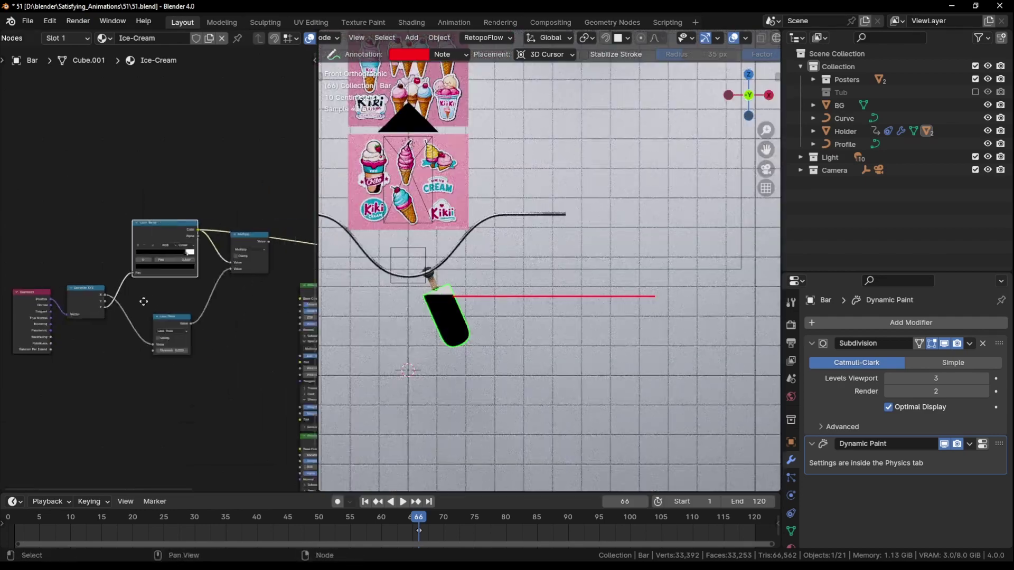
middle_click_drag(253, 297, 163, 227)
left_click_drag(162, 224, 149, 225)
middle_click_drag(141, 230, 271, 214)
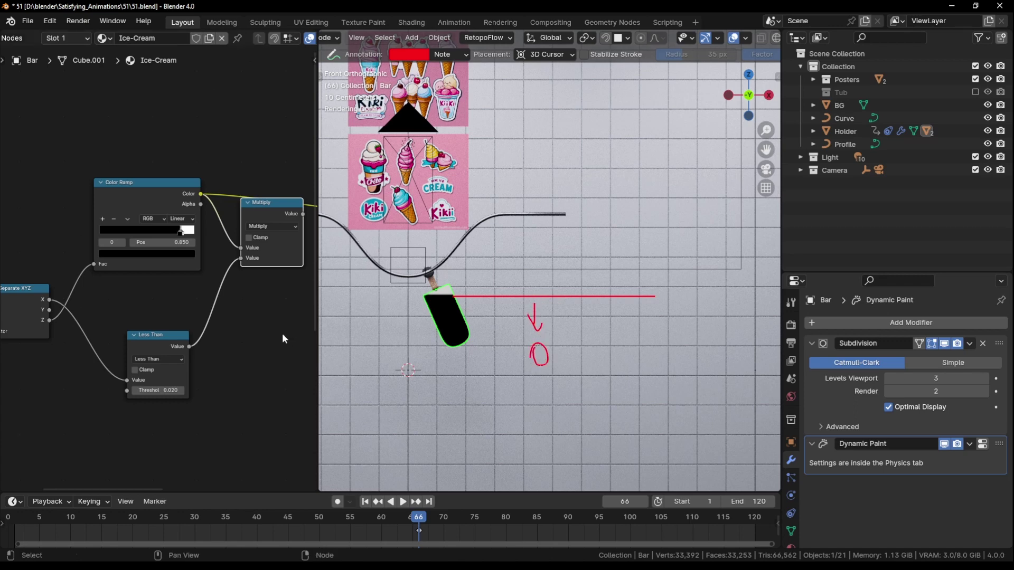
middle_click_drag(231, 290, 170, 292)
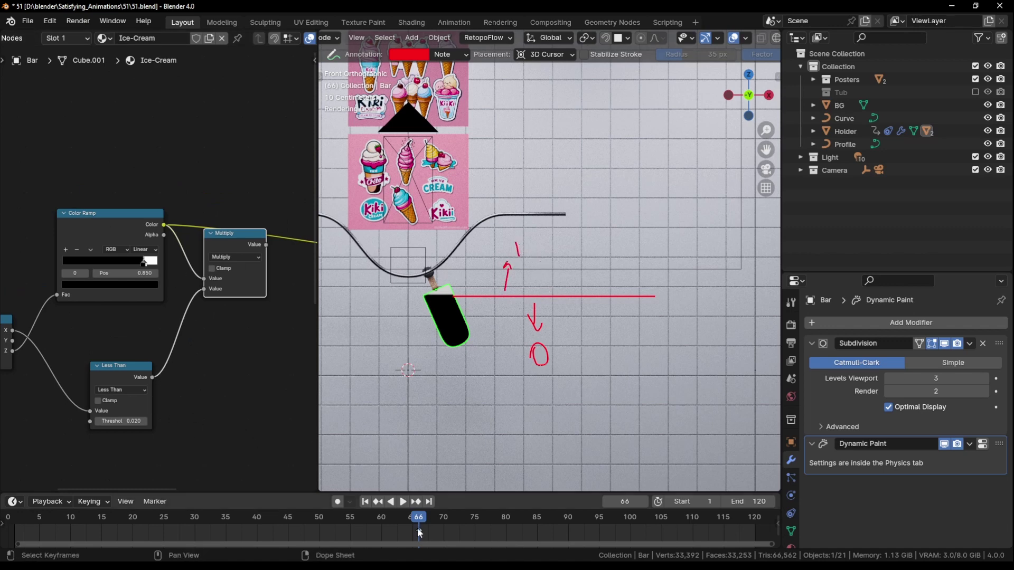
Preview the Less Than node's output and draw a red 1 below the bar at frame 58
left_click(122, 364, "ctrl+shift")
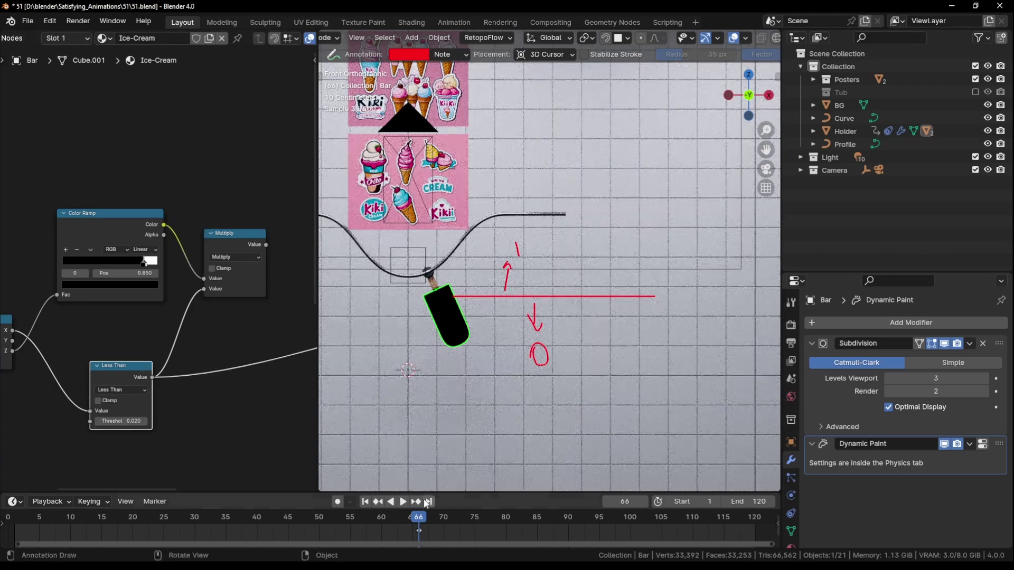
key("space")
left_click_drag(418, 515, 361, 519)
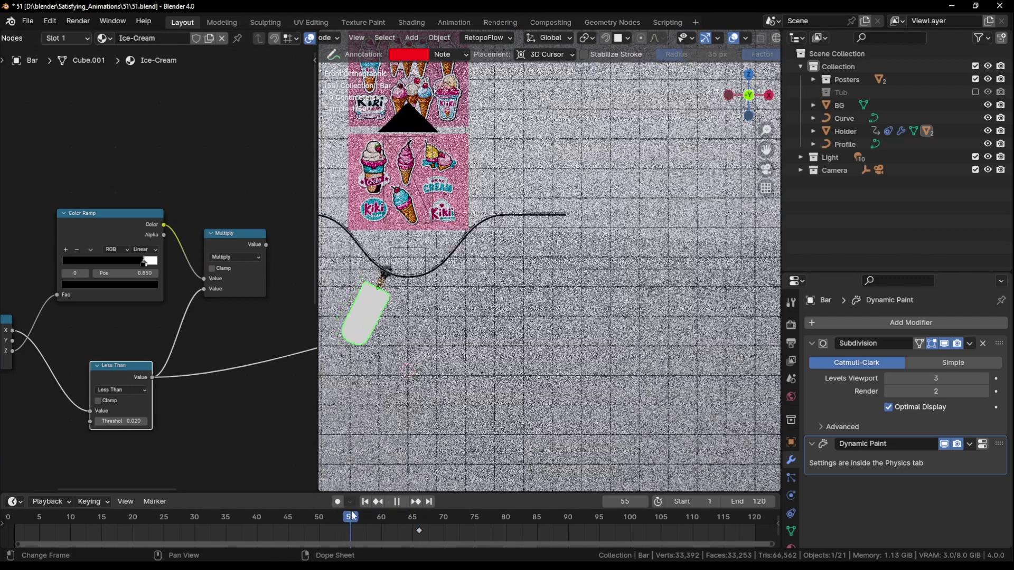
key("space")
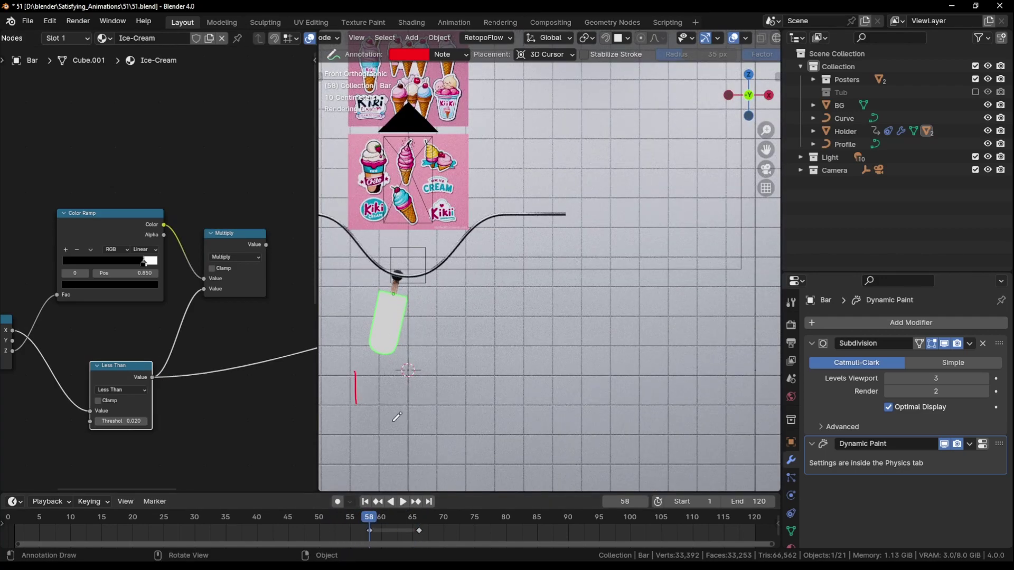
Scrub between frames 66 and 73 to examine the Less Than mask past the curve's lowest point
key("space")
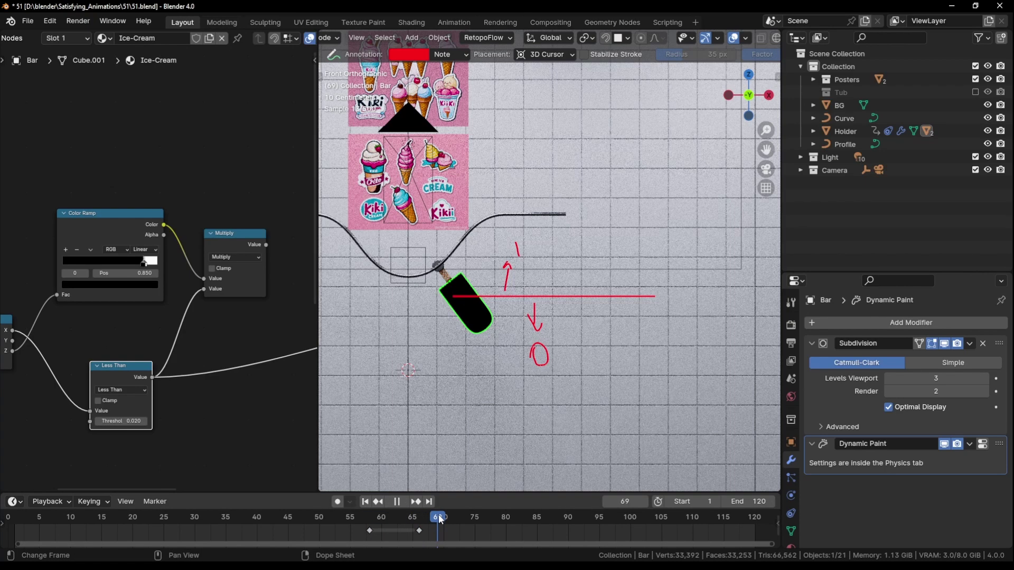
key("space")
key("Left")
left_click_drag(376, 355, 382, 390)
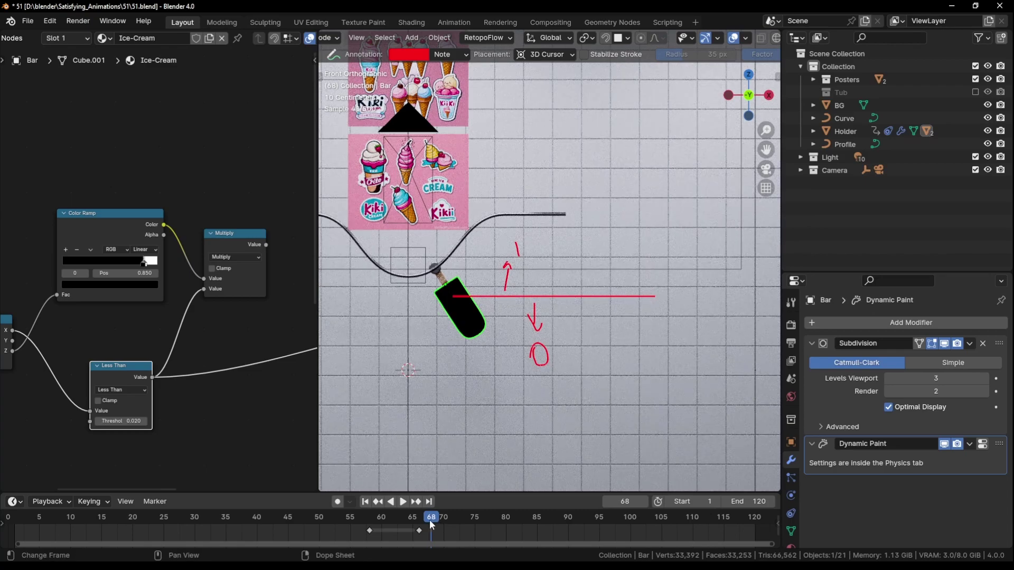
mouse_move(430, 520)
left_mouse_down()
mouse_move(395, 521)
mouse_move(419, 518)
left_mouse_up()
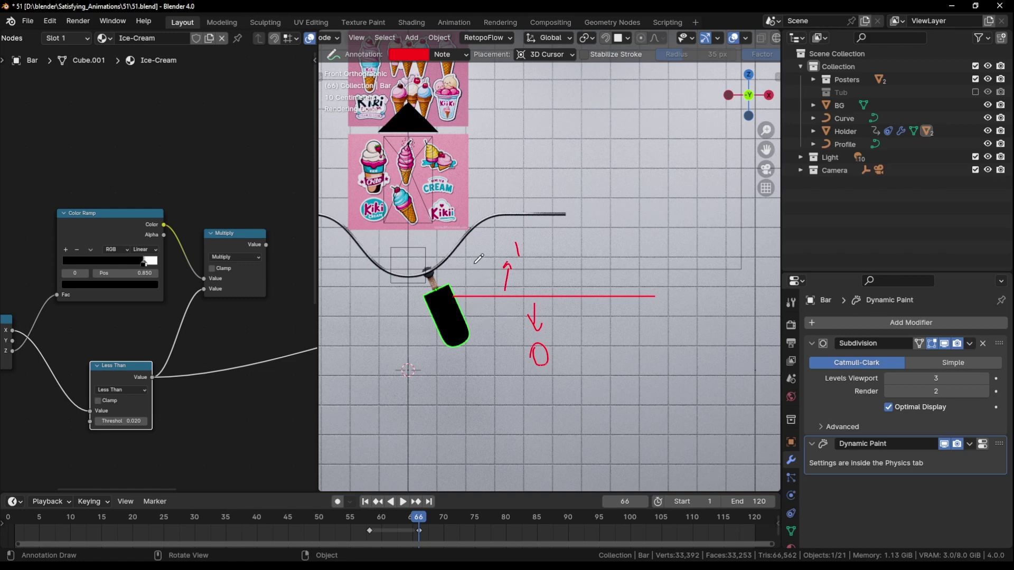
left_click_drag(420, 522, 462, 501)
Preview the Multiply node's output on the bar at frame 73
scroll(148, 322, "down", 7)
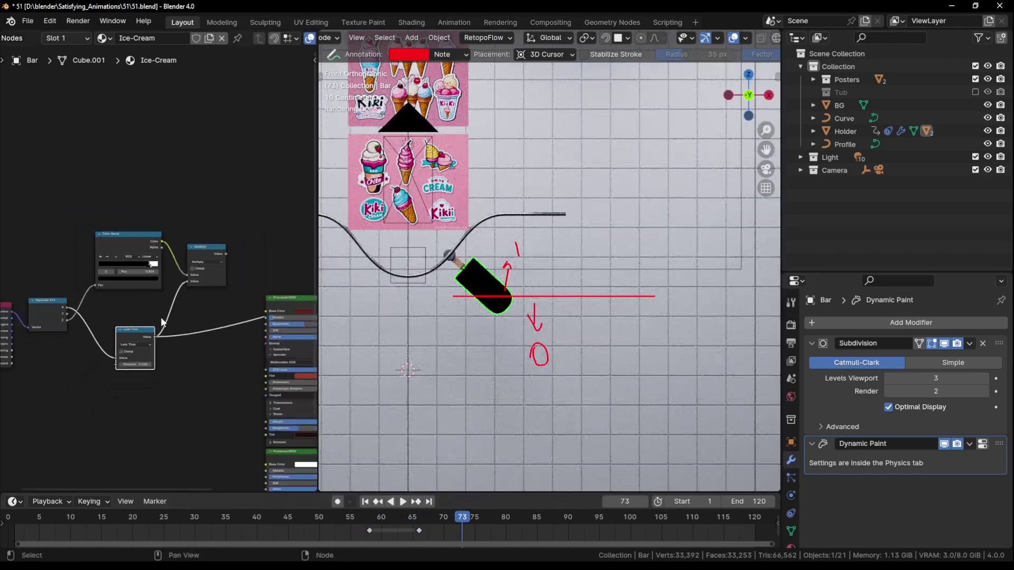
middle_click_drag(160, 318, 132, 315)
scroll(170, 251, "up", 7)
left_click(166, 248, "ctrl+shift")
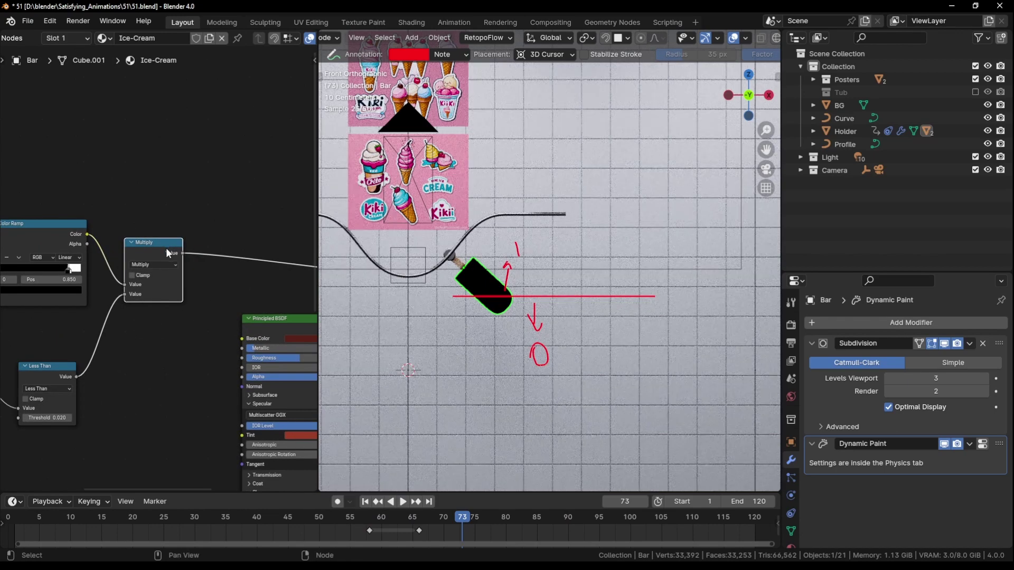
Move the Less Than node up under the Color Ramp, and try a threshold of 1.540 before restoring 0.020
middle_click_drag(42, 374, 172, 347)
left_click_drag(172, 347, 181, 318)
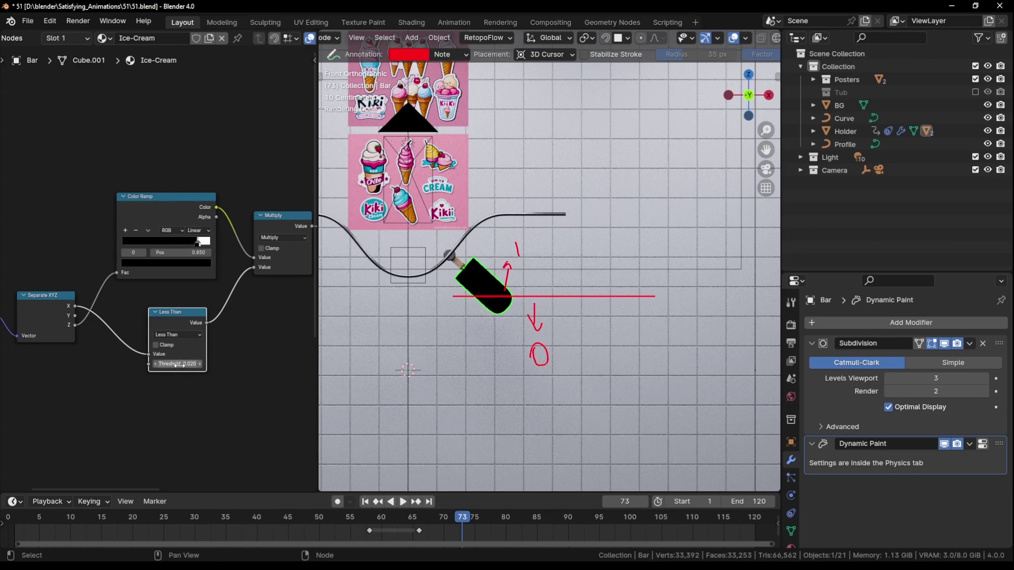
left_click_drag(177, 364, 253, 364)
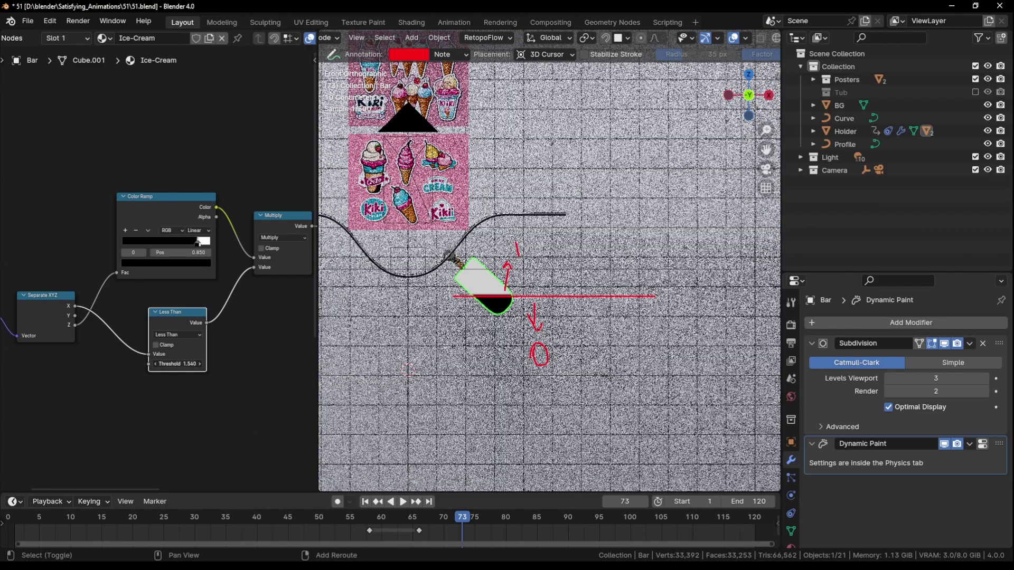
left_click_drag(250, 364, 180, 363)
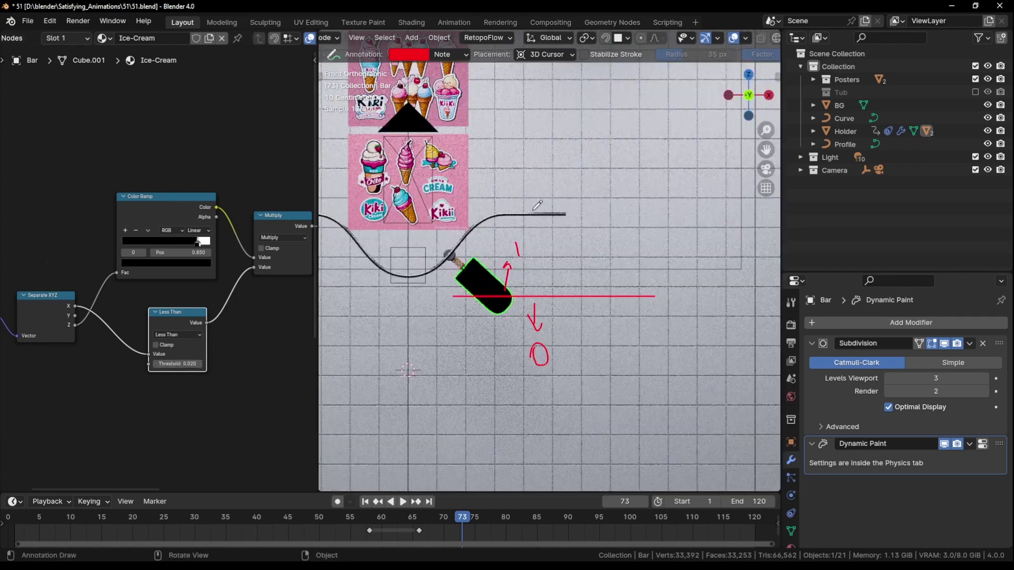
Annotate frame 73 with red vertical and horizontal dividing lines, circles around both areas beyond the vertical line, and a stroke on the opposite side
left_click_drag(408, 109, 407, 123)
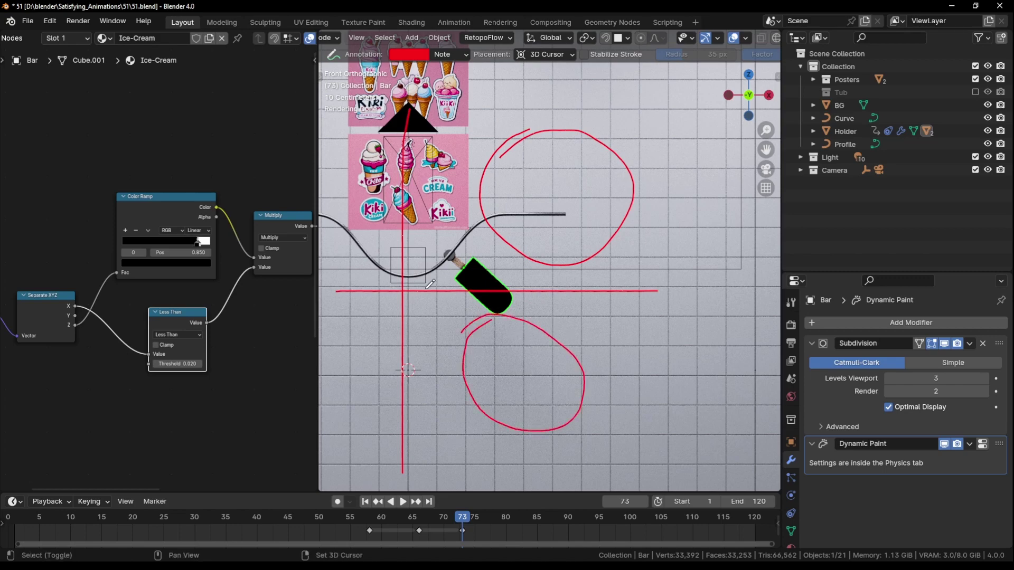
middle_click_drag(431, 278, 555, 274, "shift")
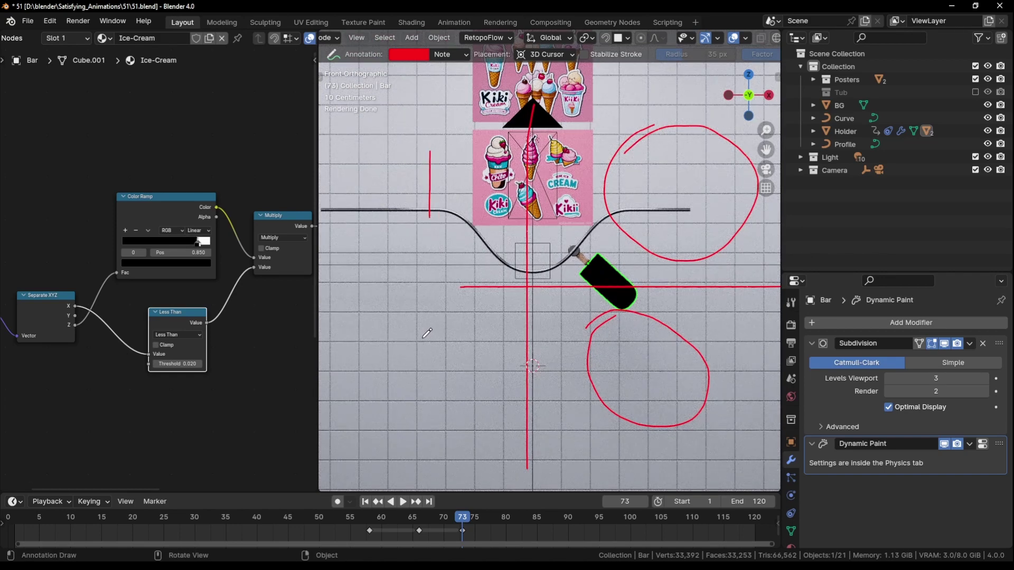
Go to frame 70, follow the Multiply output to the Mix Shader, and restore the Mix Shader's result on the bar
left_click_drag(467, 525, 443, 530)
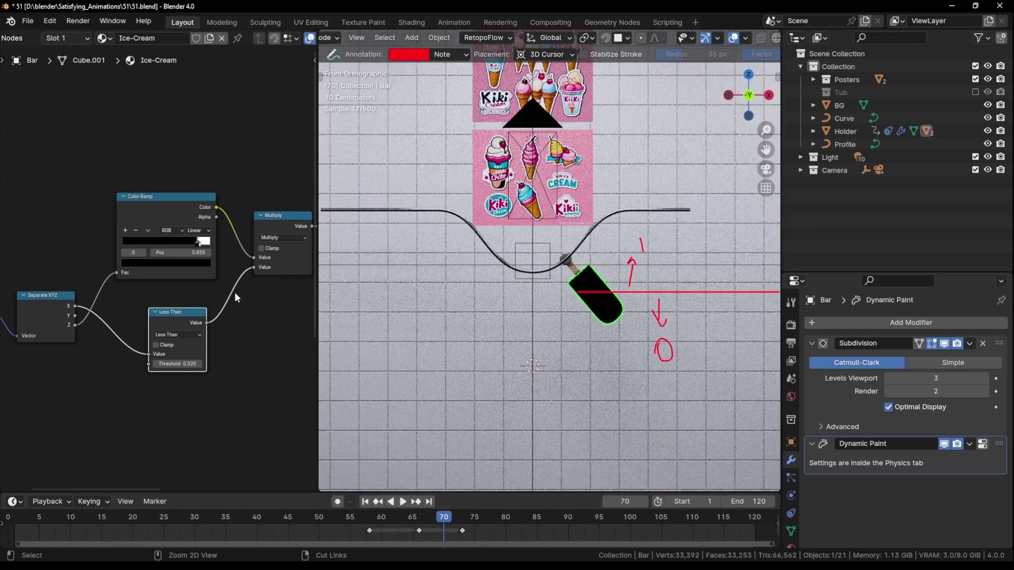
scroll(241, 348, "down", 4)
middle_click_drag(240, 351, 175, 335)
scroll(191, 276, "up", 4)
middle_click_drag(192, 276, 72, 281)
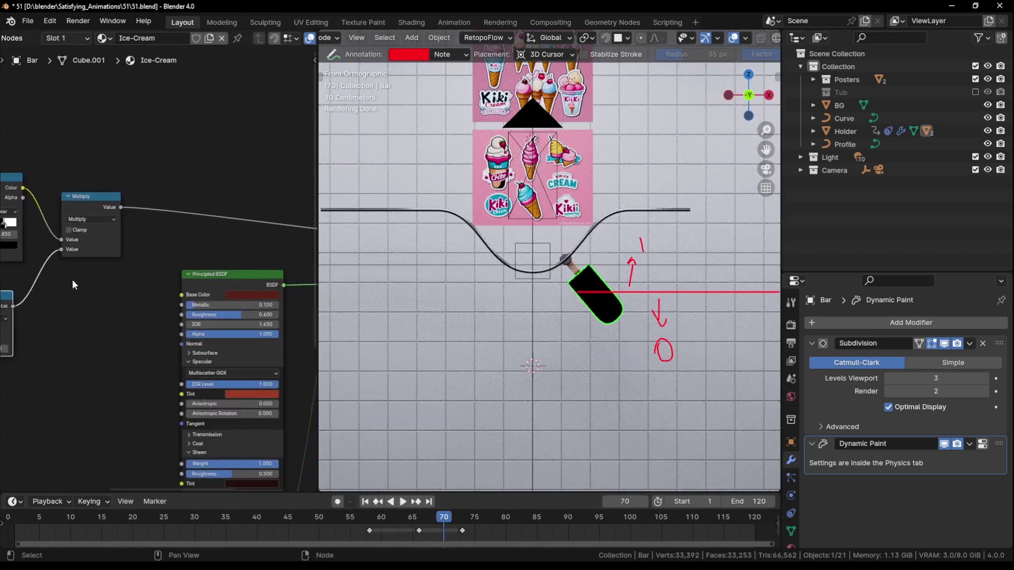
middle_click_drag(158, 191, 5, 195)
middle_click_drag(106, 212, 312, 216)
left_click_drag(159, 213, 220, 263)
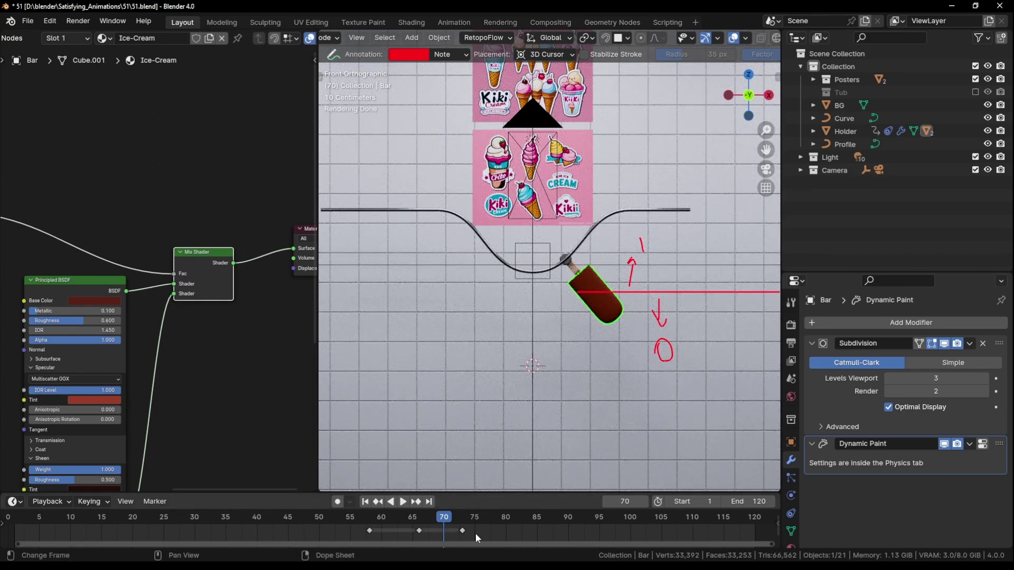
Delete all annotation keyframes from the timeline and advance to frame 96
key("a")
key("x")
left_click(497, 531)
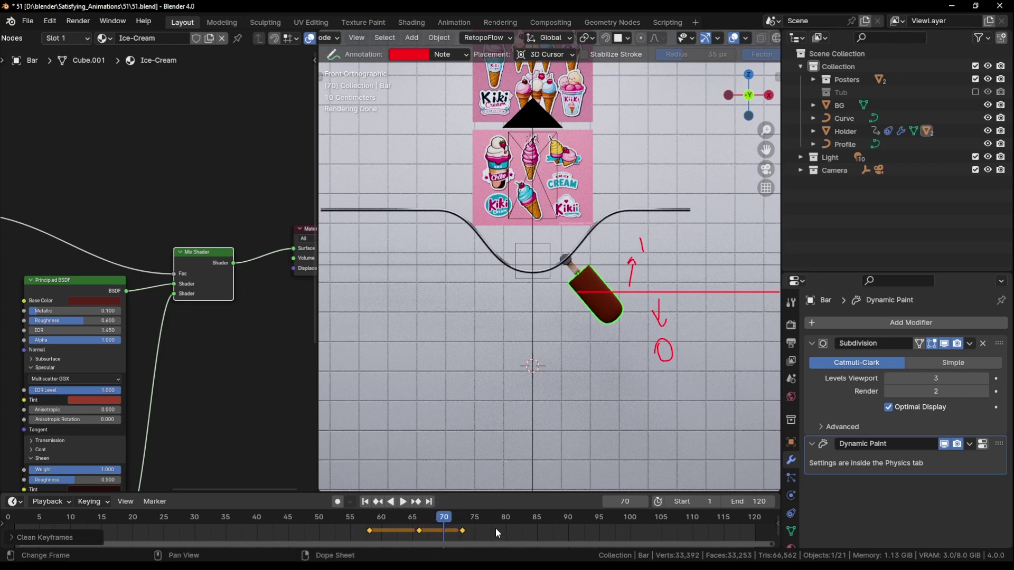
key("x")
left_click(485, 515)
left_click_drag(433, 516, 606, 491)
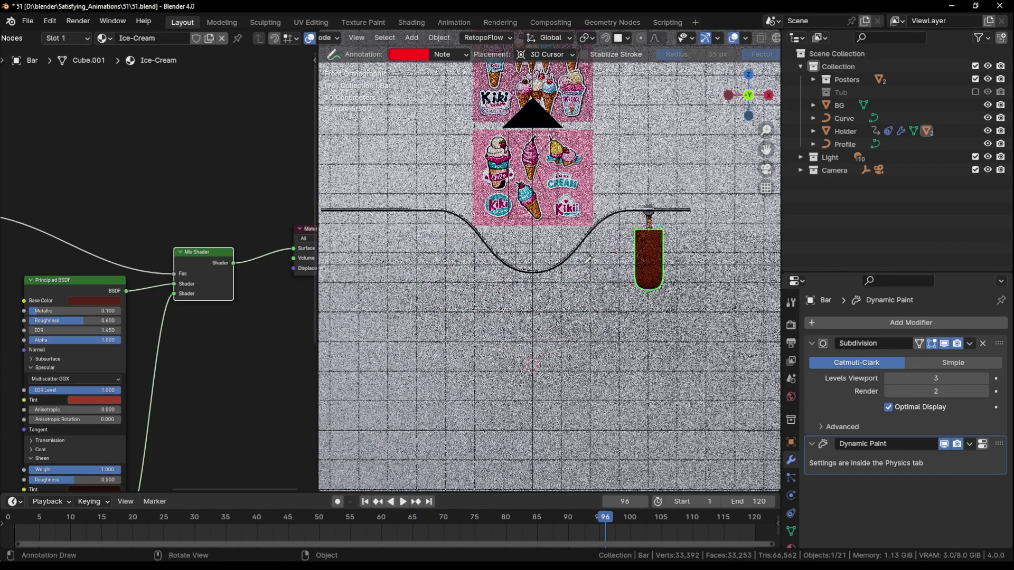
Remove the red Note annotation layer from the scene
scroll(590, 284, "down", 5)
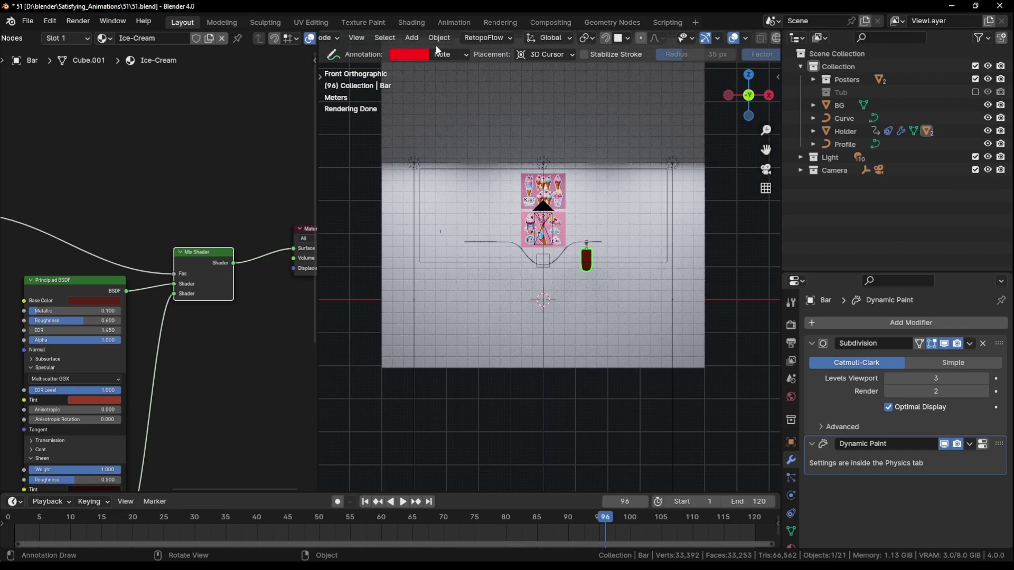
left_click(443, 55)
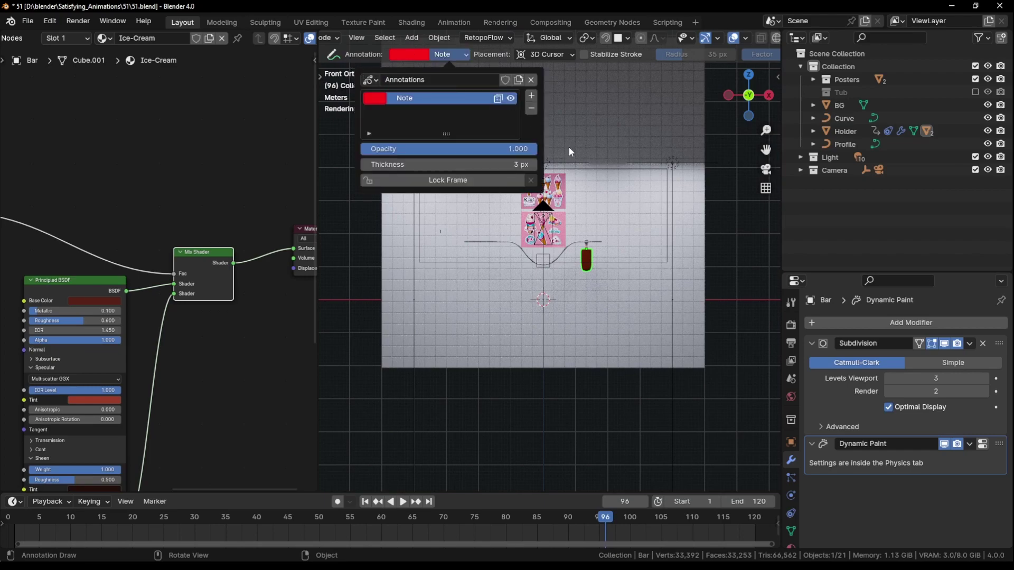
mouse_move(569, 152)
middle_mouse_down()
mouse_move(582, 307)
mouse_move(413, 221)
middle_mouse_up()
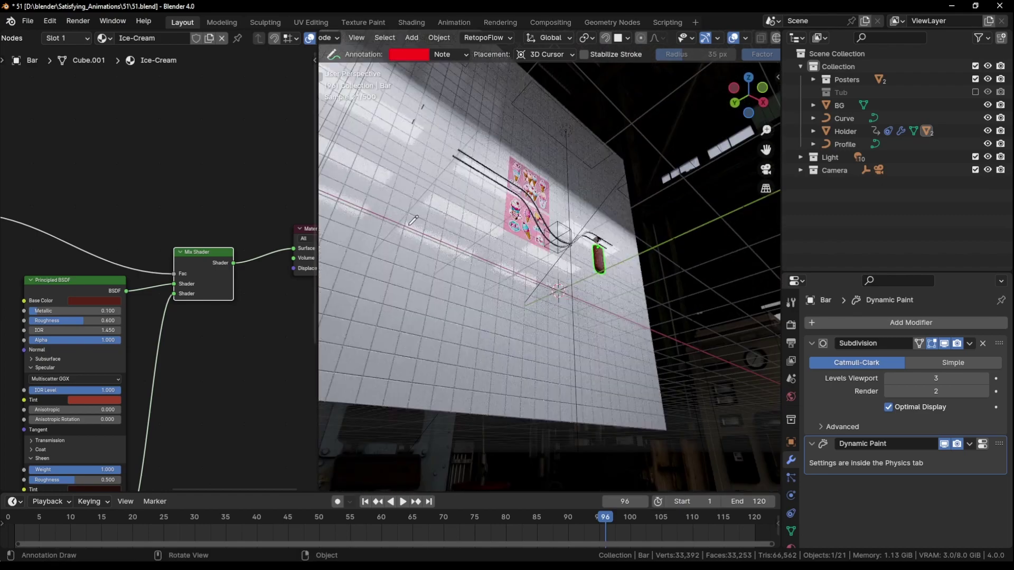
left_click(445, 54)
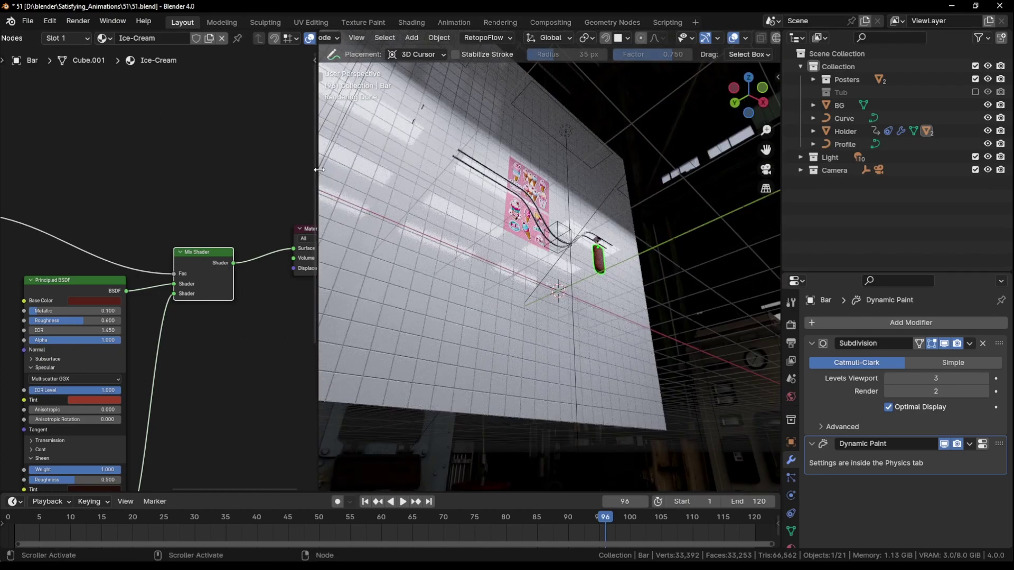
Narrow the node editor to enlarge the 3D viewport, and replace the Annotate tool with the Move tool
mouse_move(316, 172)
left_mouse_down()
mouse_move(231, 169)
mouse_move(328, 170)
mouse_move(225, 169)
left_mouse_up()
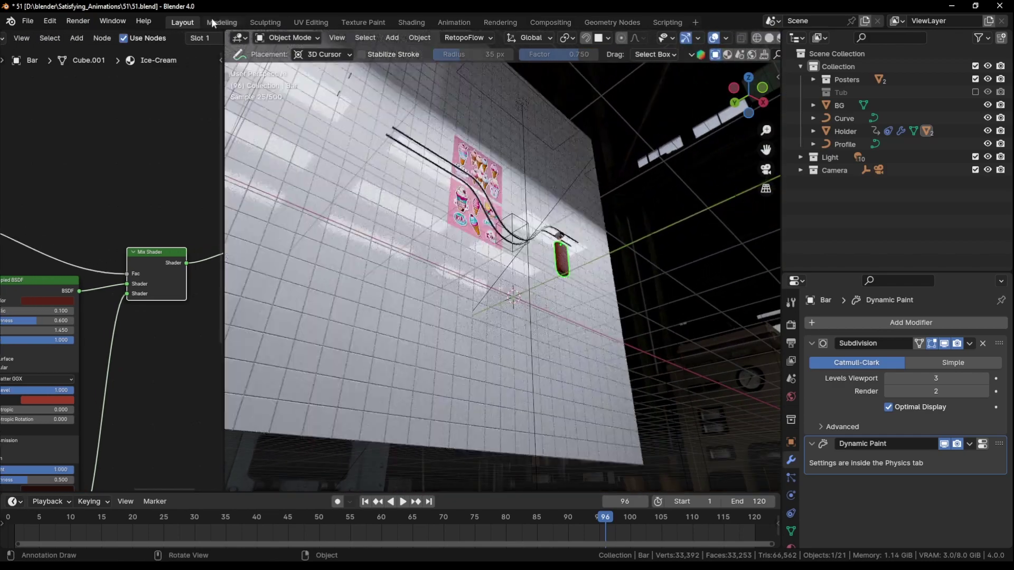
key("t")
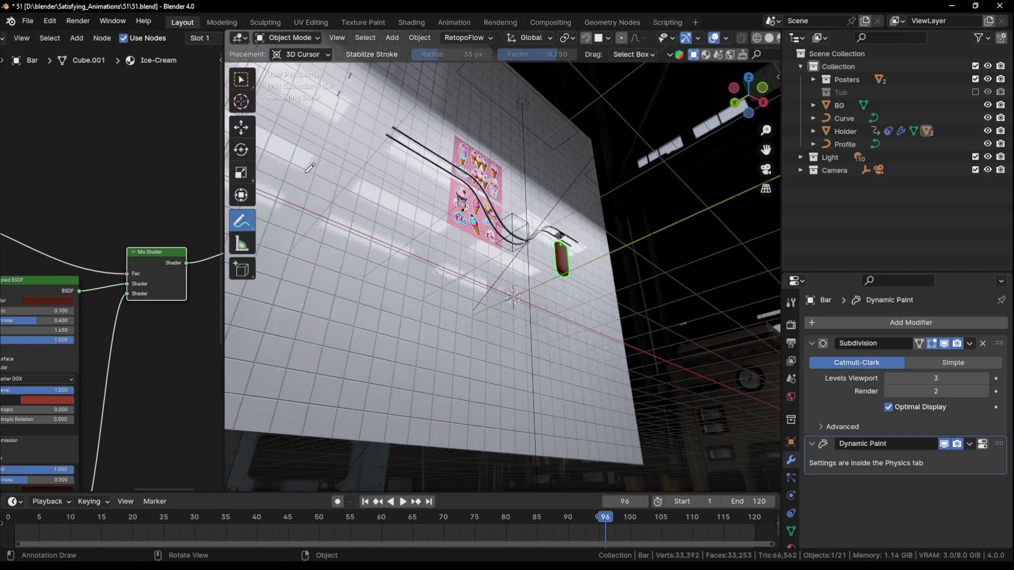
left_click(241, 128)
key("t")
Re-enable the Tub collection so the dipping tub shows beneath the rails
middle_click_drag(559, 211, 608, 174)
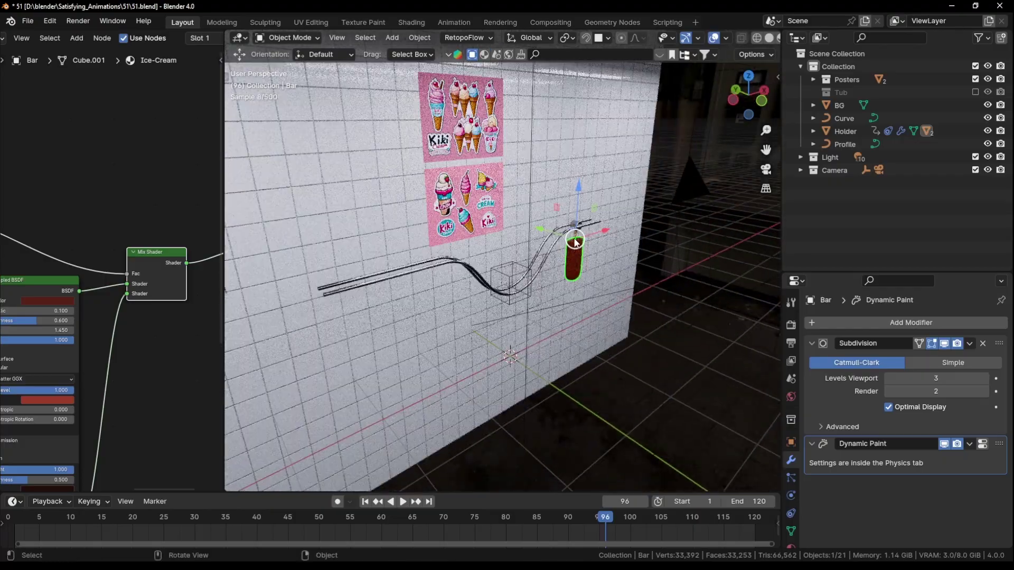
left_click(975, 92)
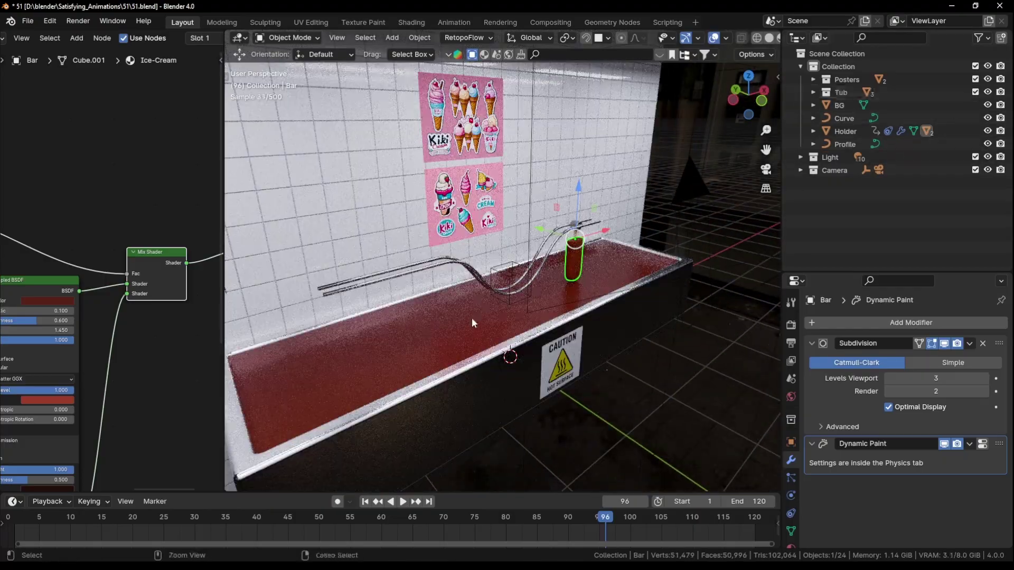
middle_click_drag(471, 318, 495, 357)
Try sliding the caution sign along the tub's front face to test its Shrinkwrap projection
left_click(596, 273)
scroll(522, 309, "up", 3)
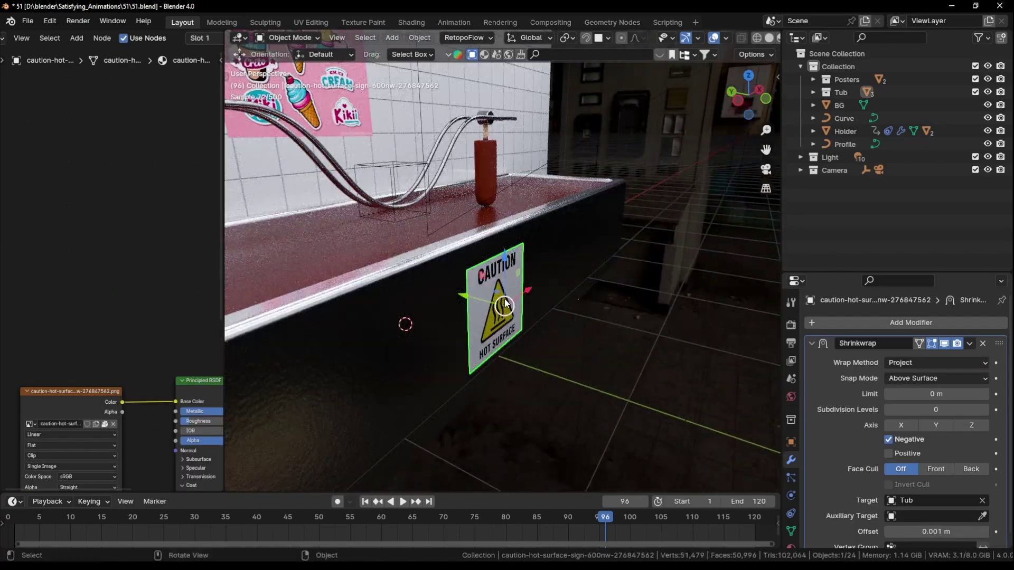
key("g")
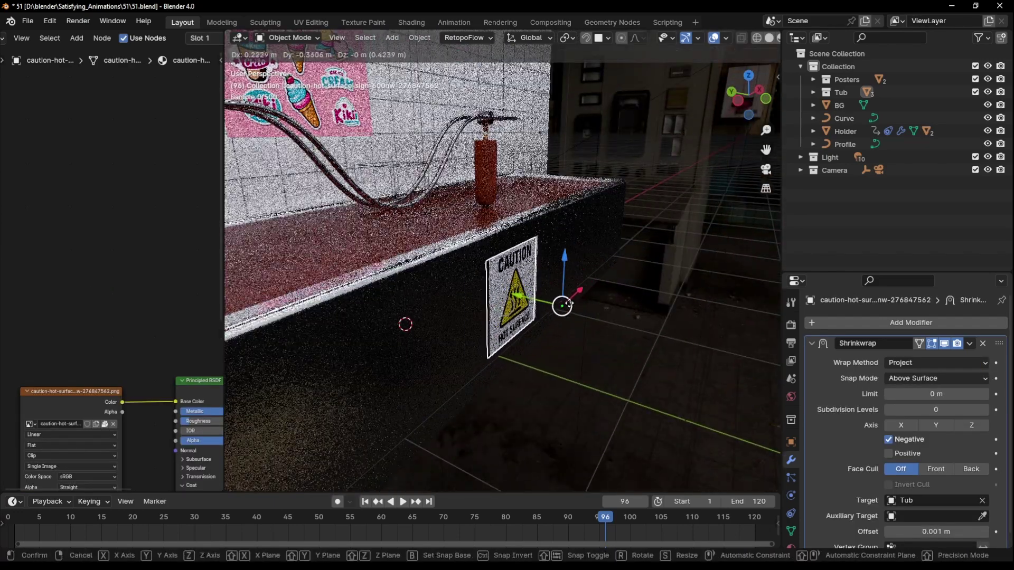
left_click(569, 304)
middle_click_drag(570, 303, 506, 254)
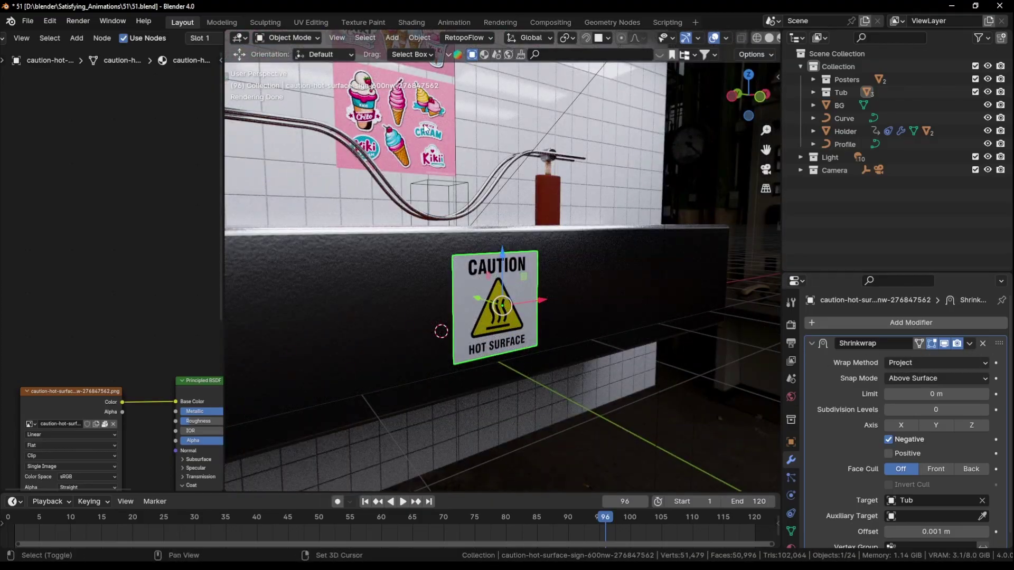
Select the upper Kiki Ice Cream poster and examine both wall posters together with the tub
middle_click_drag(425, 128, 508, 250)
left_click(423, 214)
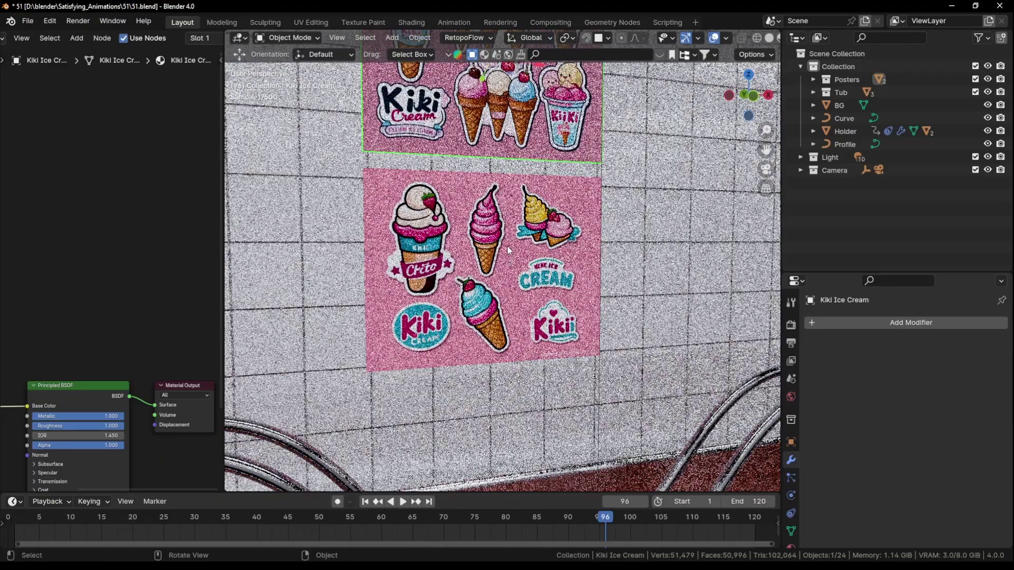
middle_click_drag(476, 317, 428, 361)
scroll(414, 275, "down", 6)
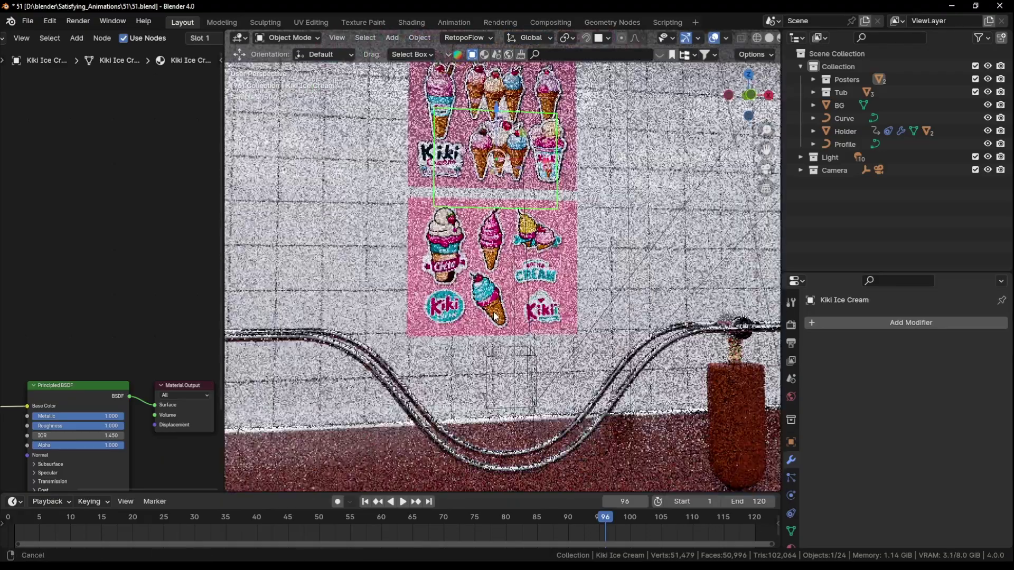
middle_click_drag(414, 275, 541, 382)
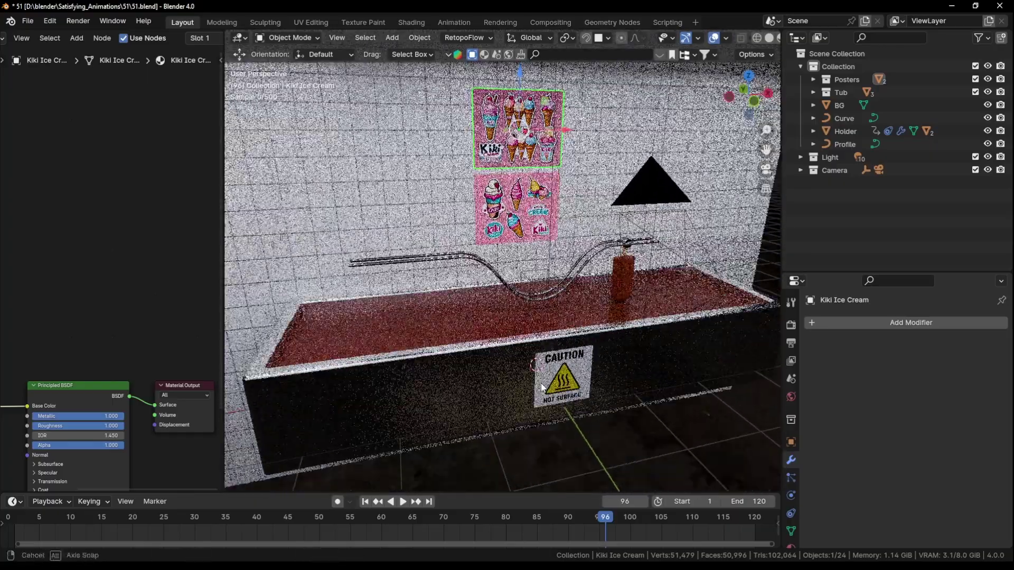
Look through the scene camera and frame all of the selected poster's material nodes
key("KP_0")
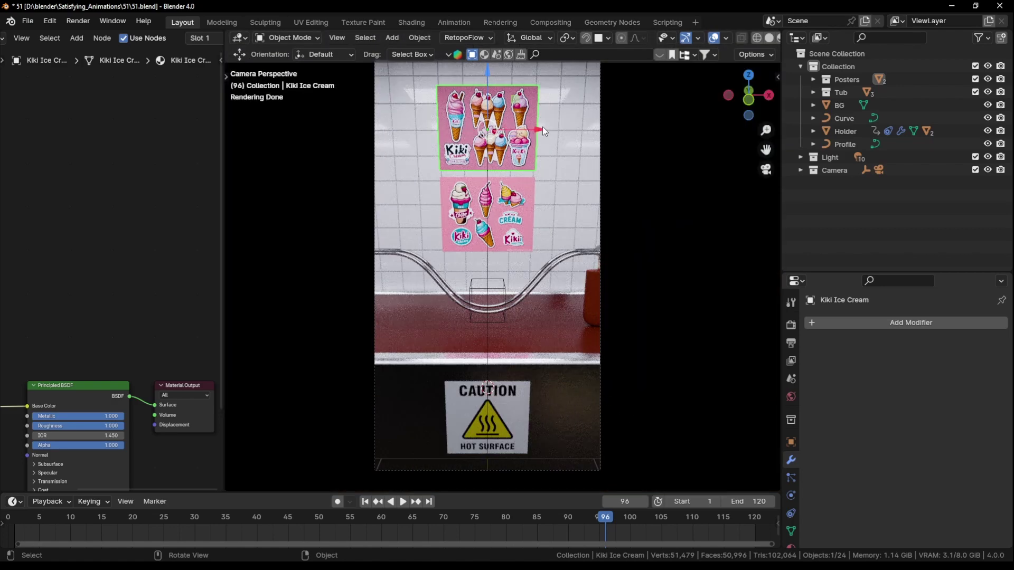
key("Home")
scroll(131, 235, "up", 3)
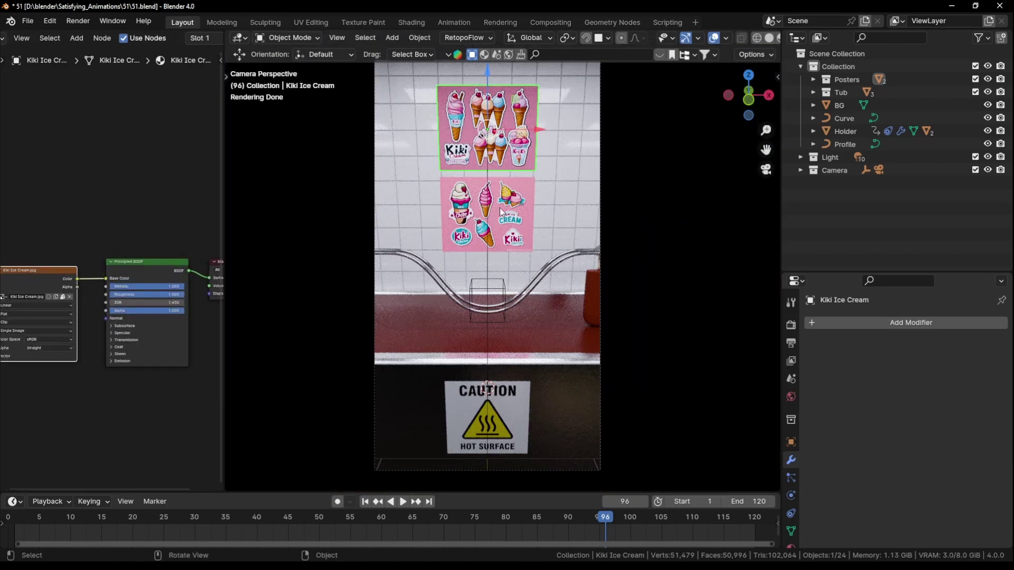
Go to frame 39, leave the camera view for a close view of the bar, and use Solid viewport shading
left_click_drag(611, 522, 250, 520)
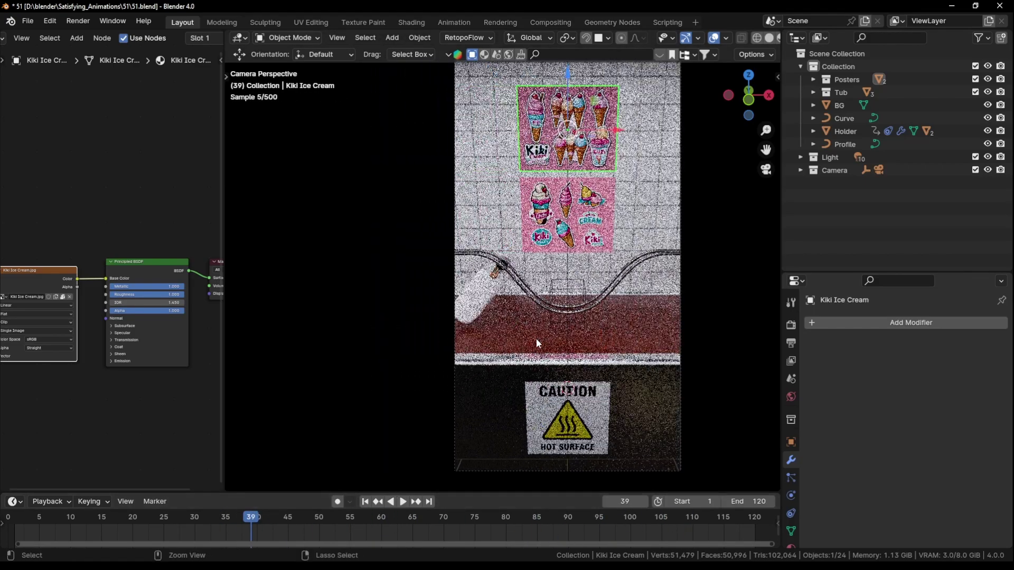
scroll(475, 301, "up", 2)
middle_click_drag(475, 301, 528, 324)
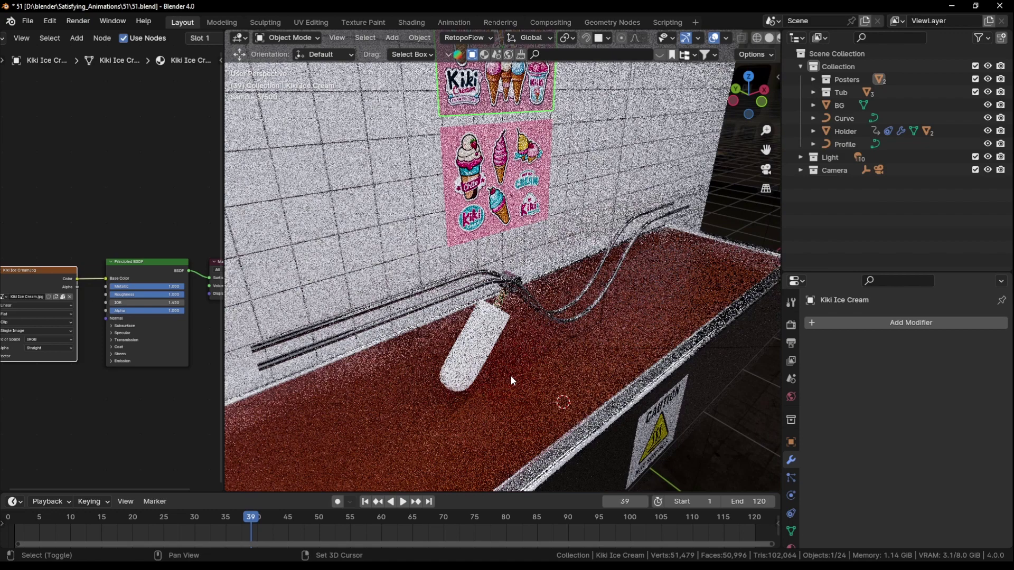
middle_click_drag(511, 378, 529, 345, "shift")
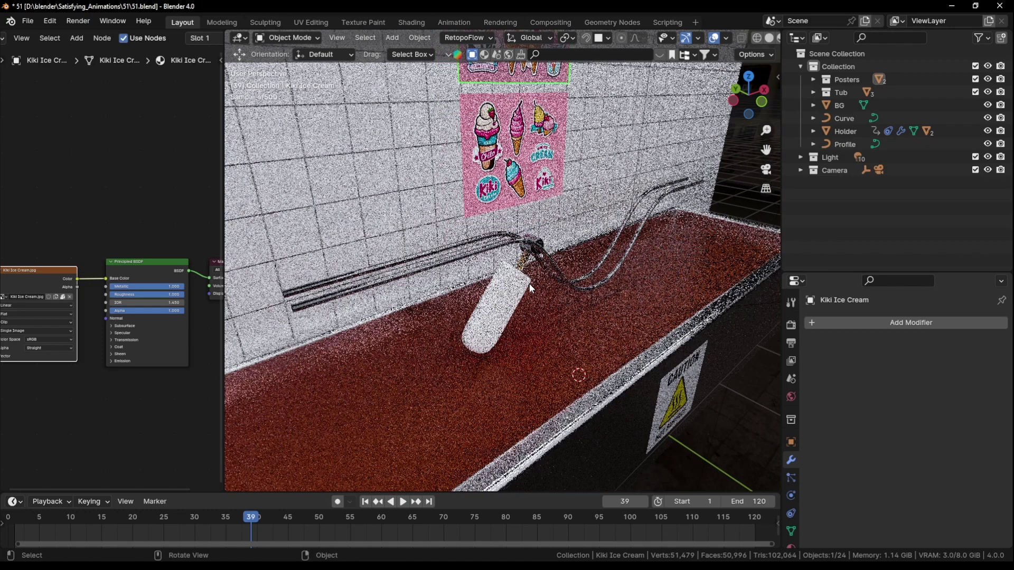
key("z")
middle_click_drag(686, 277, 644, 276)
mouse_move(516, 266)
middle_mouse_down("shift")
mouse_move(565, 266)
mouse_move(577, 242)
middle_mouse_up("shift")
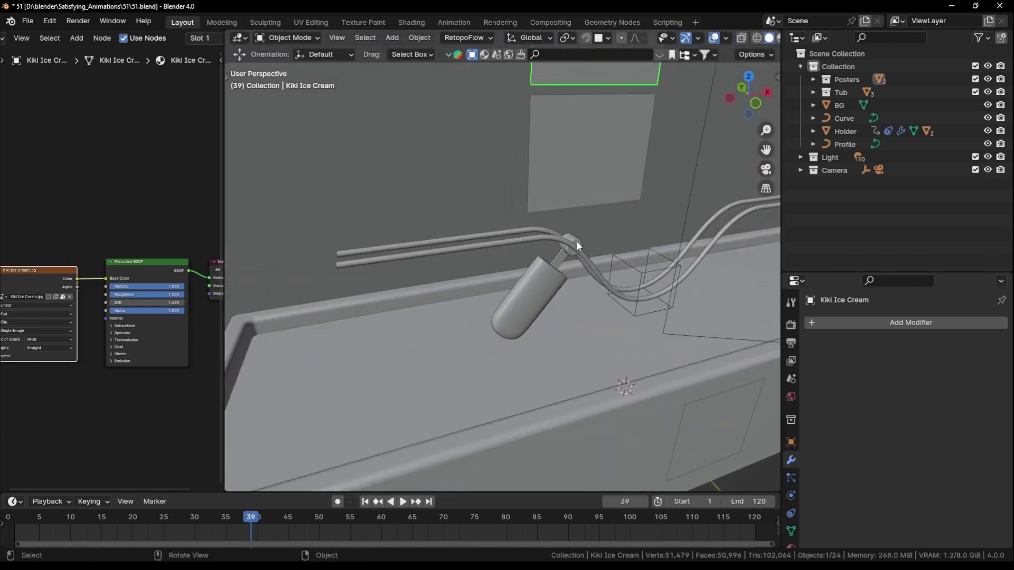
Select the rail Curve and run through the animation to examine how the holder travels along it
left_click(577, 242)
left_click_drag(236, 517, 690, 469)
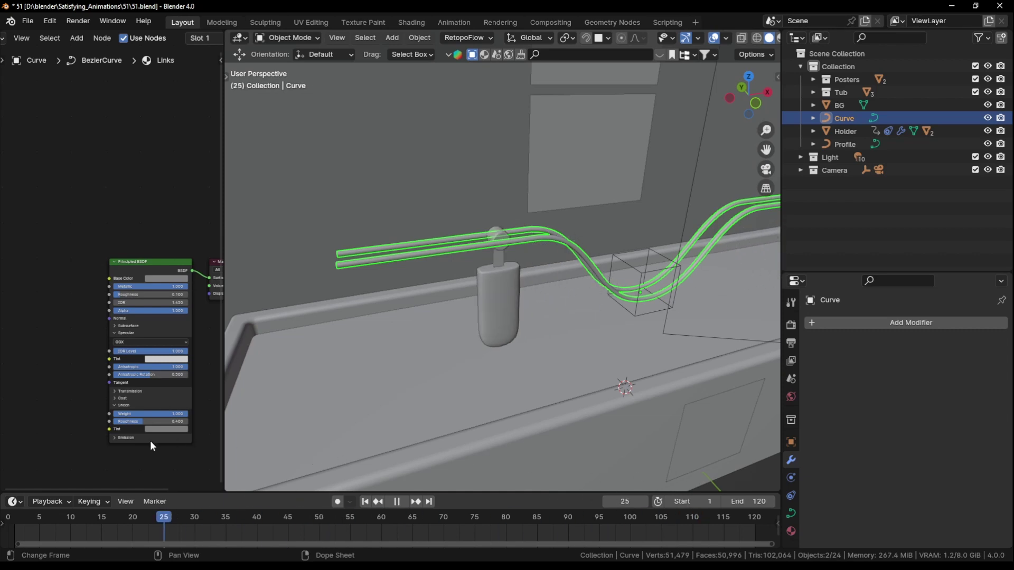
key("Escape")
Select the Holder and open its Follow Path constraint settings
left_click(393, 245)
middle_click_drag(386, 246, 414, 235)
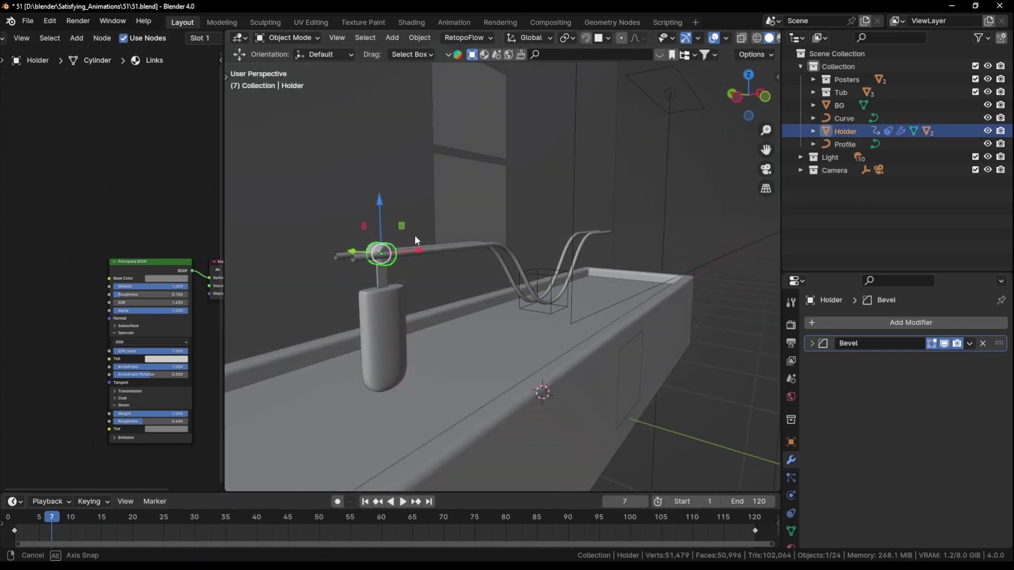
scroll(496, 328, "up", 3)
left_click(790, 531)
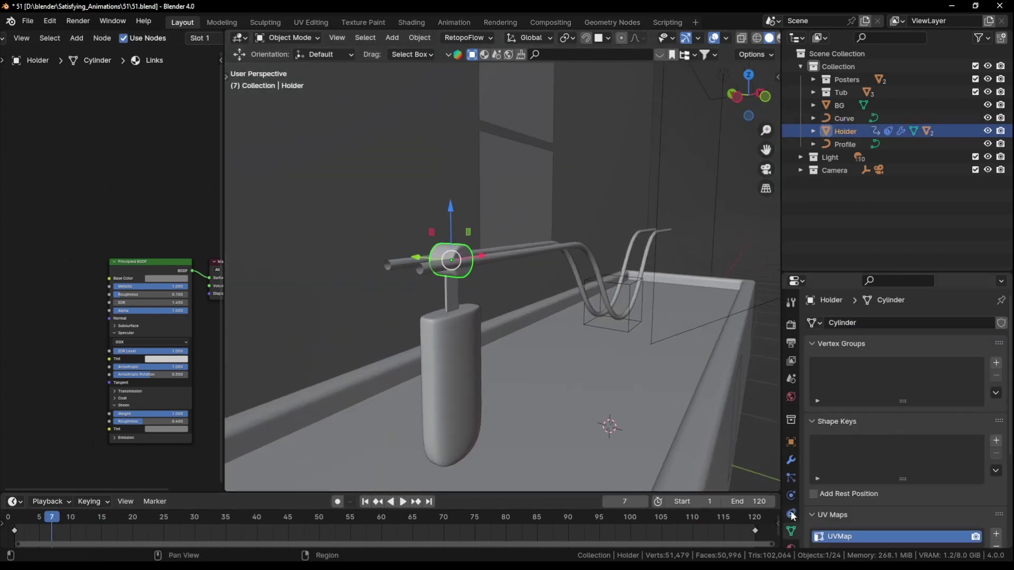
left_click(791, 513)
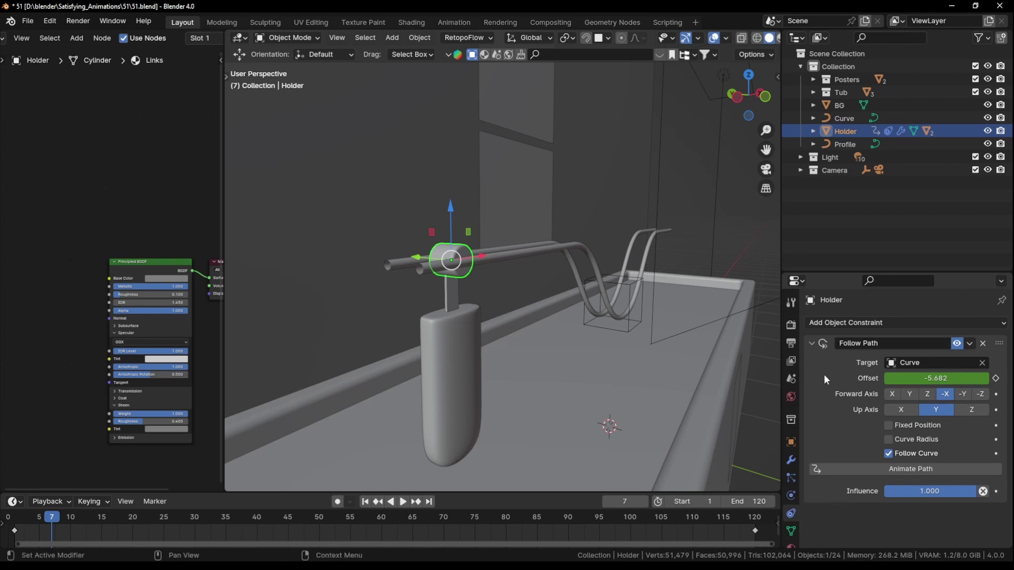
Examine the rails from a higher angle and reselect the Holder to read its Follow Path axis settings
middle_click_drag(463, 277, 656, 333)
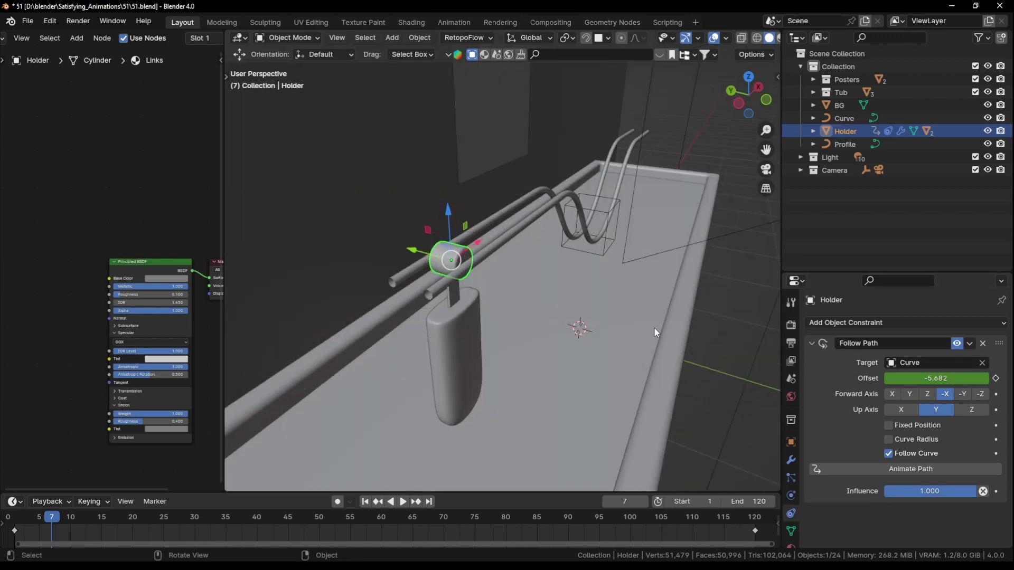
left_click(532, 204)
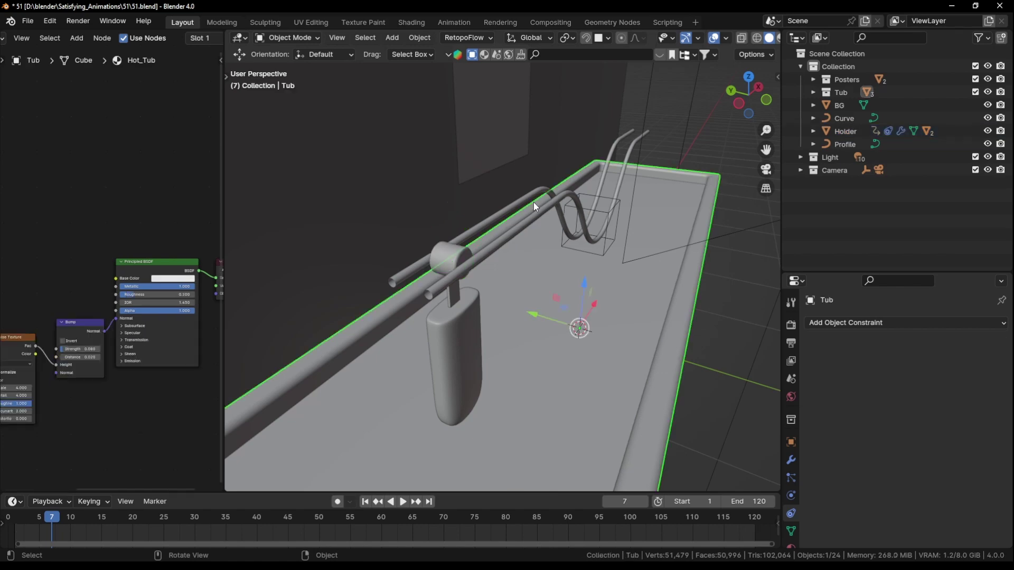
left_click(531, 204)
middle_click_drag(530, 205, 737, 347)
left_click(533, 247)
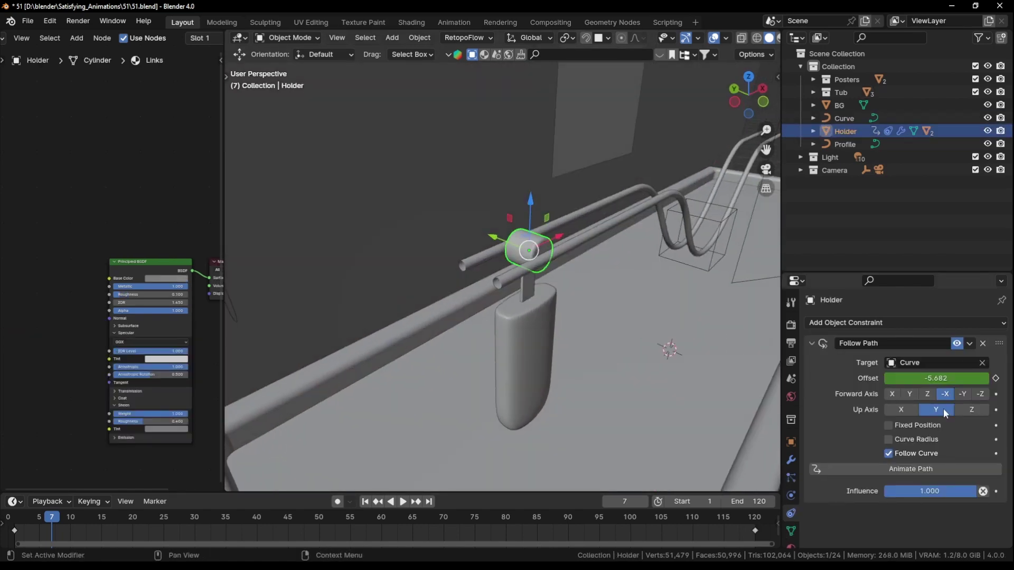
Run the animation from frame 1 to frame 120 to examine the Holder's keyframed Follow Path Offset
middle_click_drag(569, 289, 524, 318)
left_click_drag(37, 537, 10, 536)
middle_click_drag(496, 304, 445, 341)
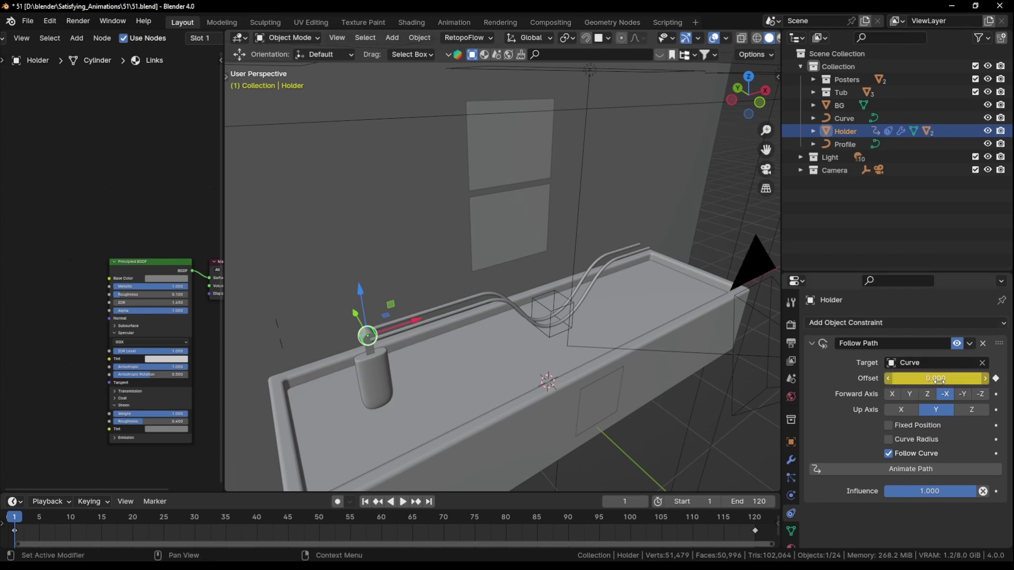
key("space")
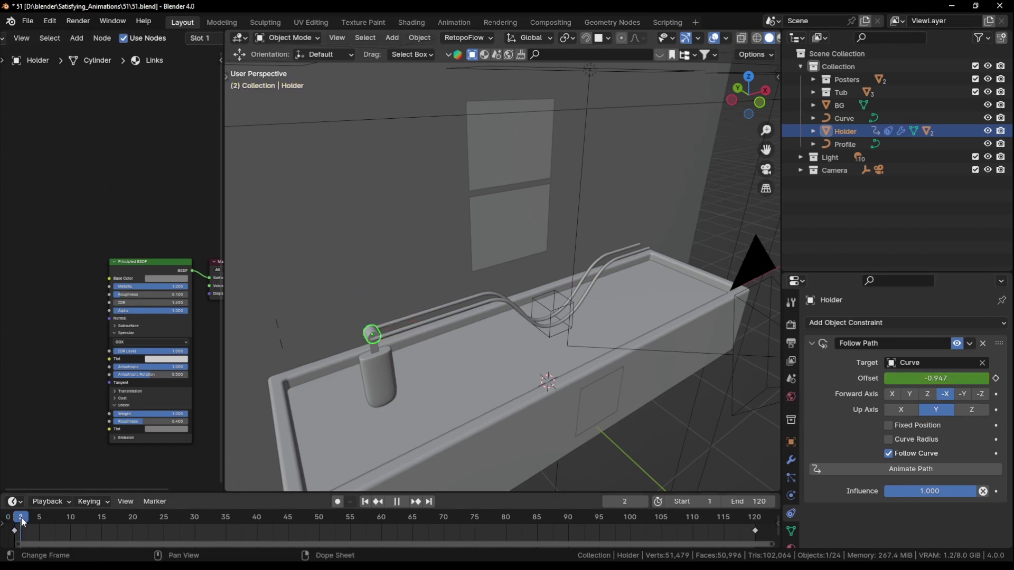
left_click_drag(112, 523, 757, 523)
Select the area light behind the camera, facing the tub, to inspect its setup
middle_click_drag(613, 325, 668, 311)
left_click(590, 254)
middle_click_drag(578, 294, 596, 288)
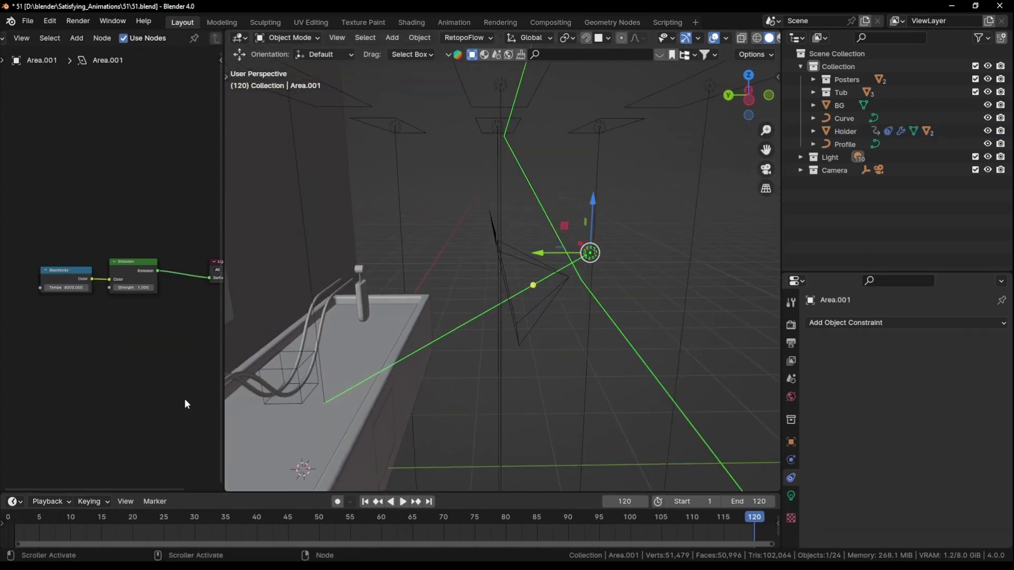
Select the cube-shaped Empty at the dip in the rails and reveal the objects of the Camera collection
middle_click_drag(555, 254, 417, 333)
left_click(539, 261)
left_click(434, 334)
left_click(801, 170)
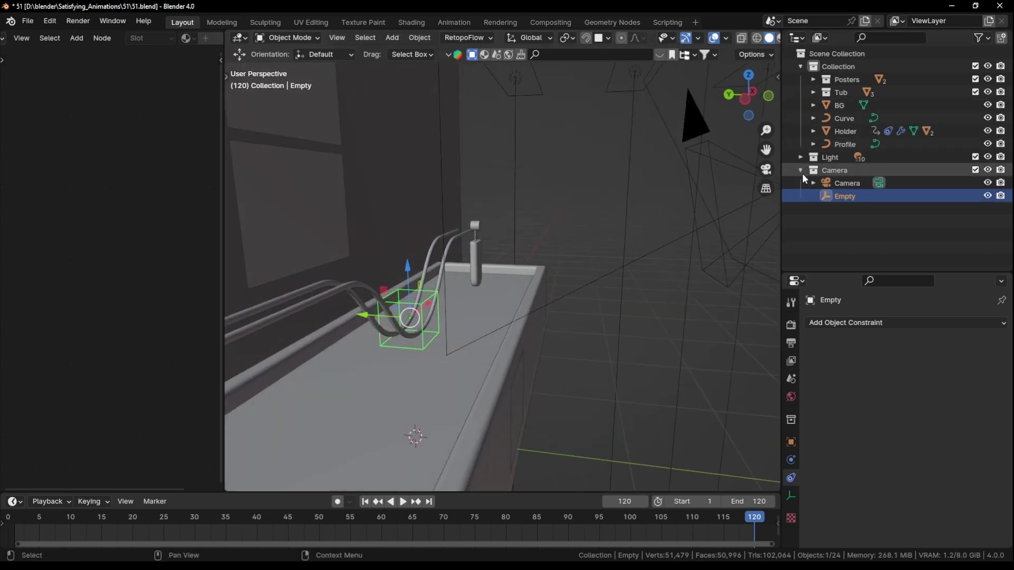
Select the camera and inspect its Depth of Field settings, including the focus object and F-Stop
left_click(727, 168)
left_click(790, 495)
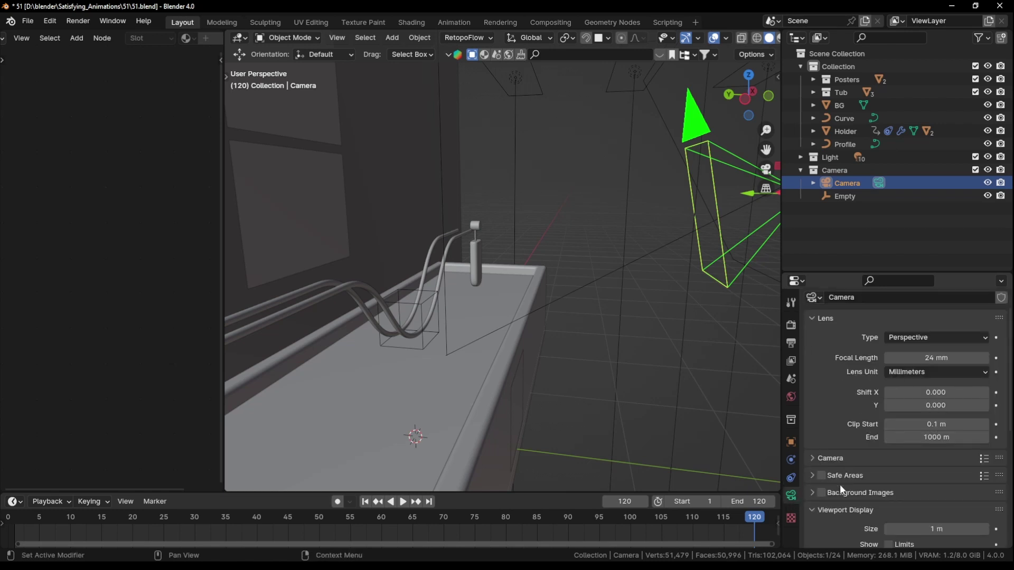
scroll(842, 490, "down", 9)
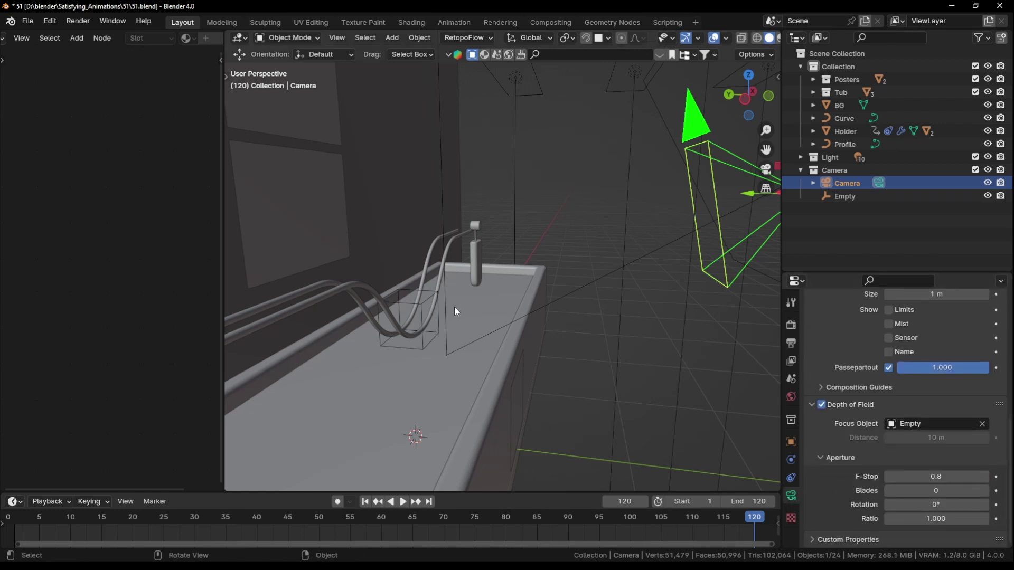
Look through the active camera with Rendered viewport shading and fit its frame in the viewport
scroll(563, 260, "down", 3)
middle_click_drag(564, 261, 616, 300)
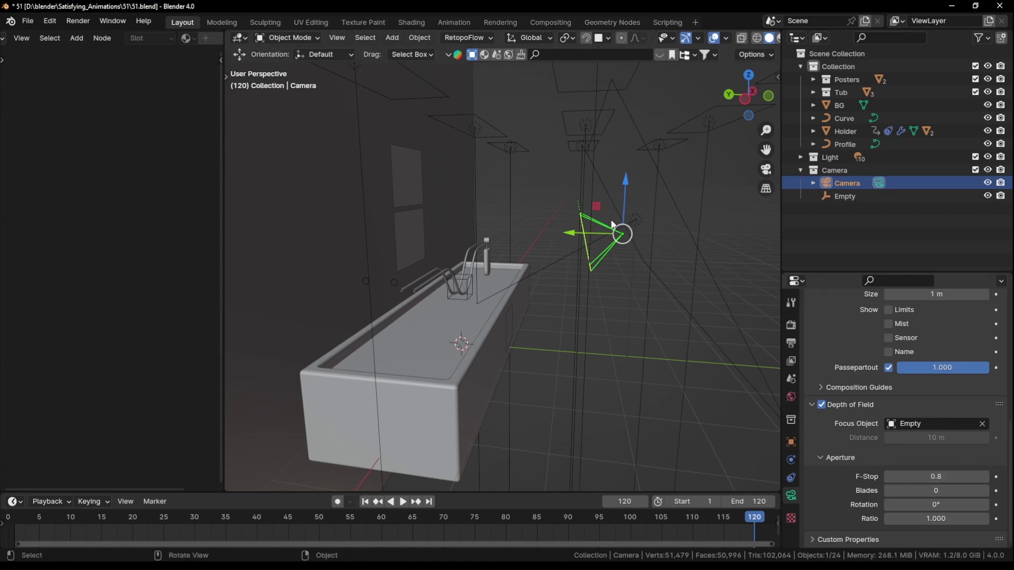
key("KP_0")
key("z")
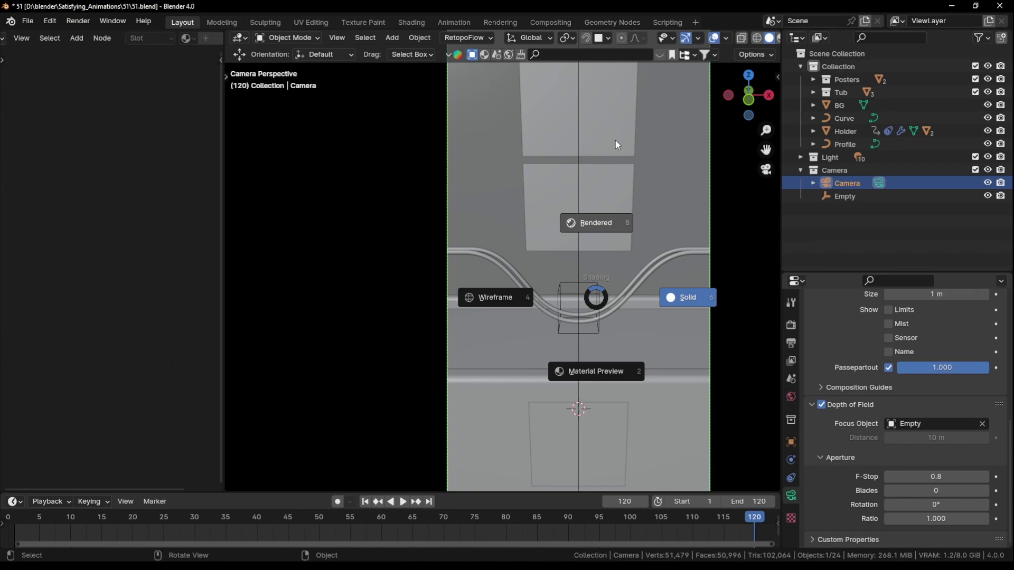
left_click(616, 141)
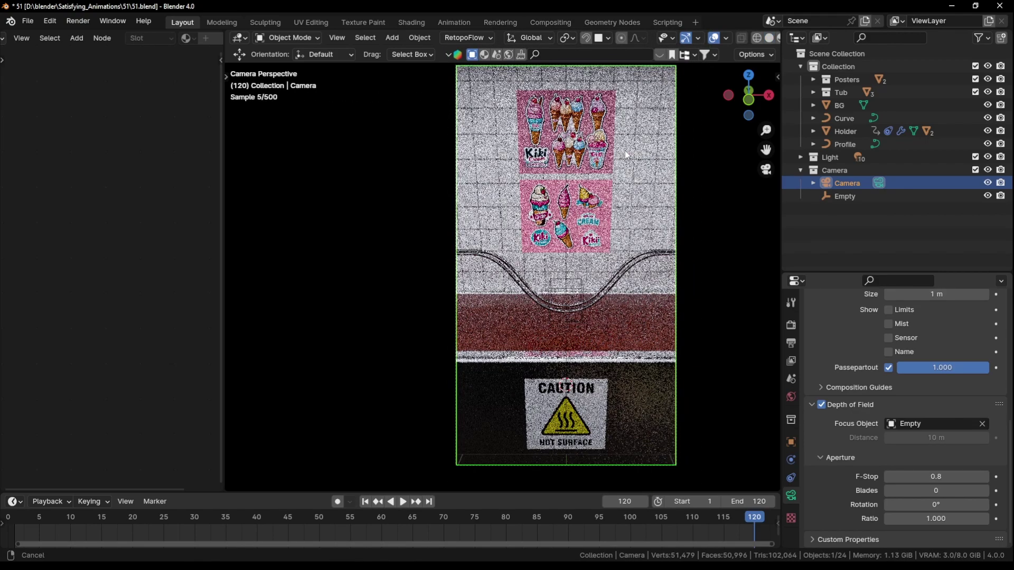
key("Home")
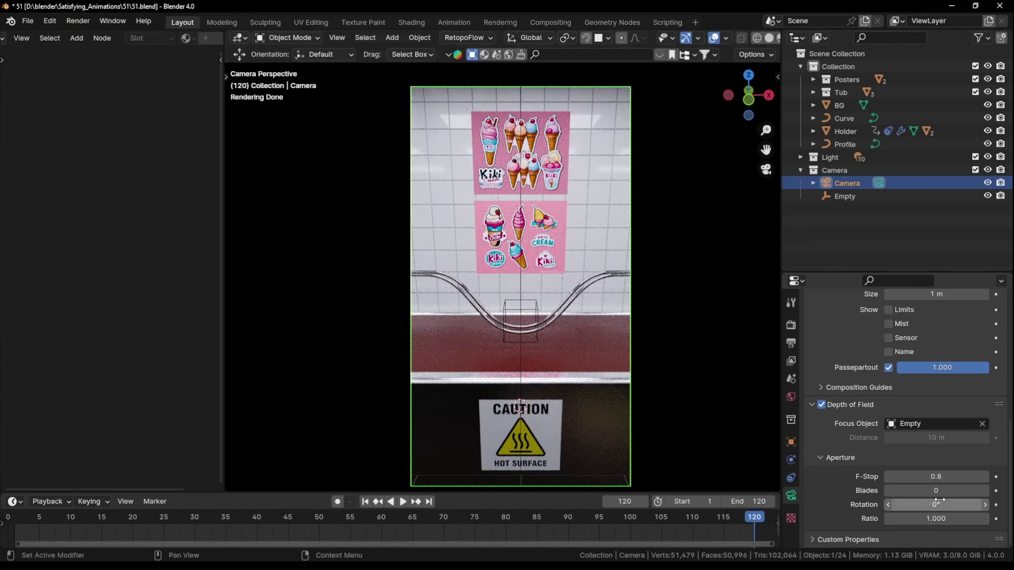
Try an F-Stop of 0.1 on the camera to compare the background blur, and raise it back to 0.8
left_click(935, 476)
type("0.1")
key("Return")
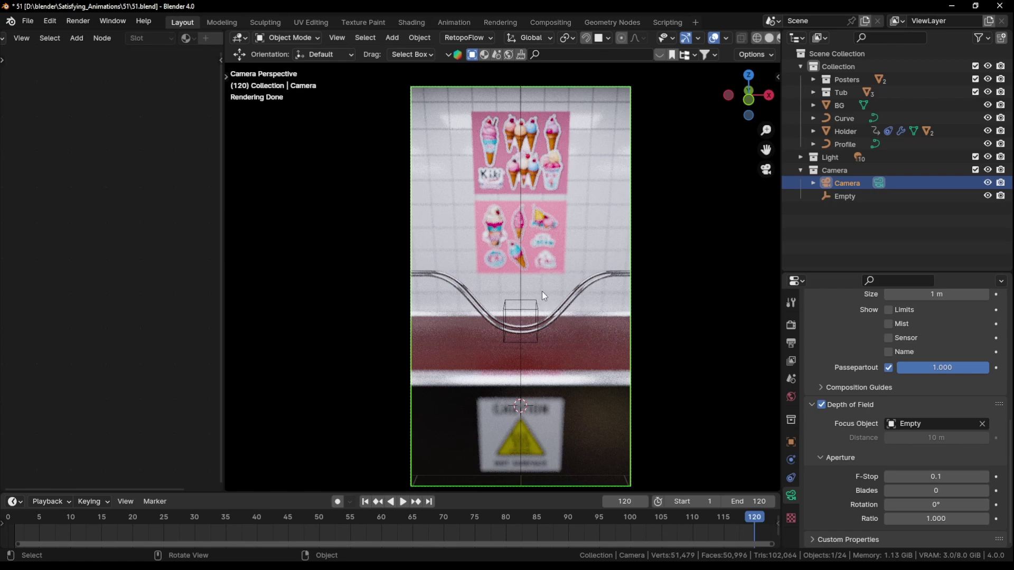
left_click(985, 477)
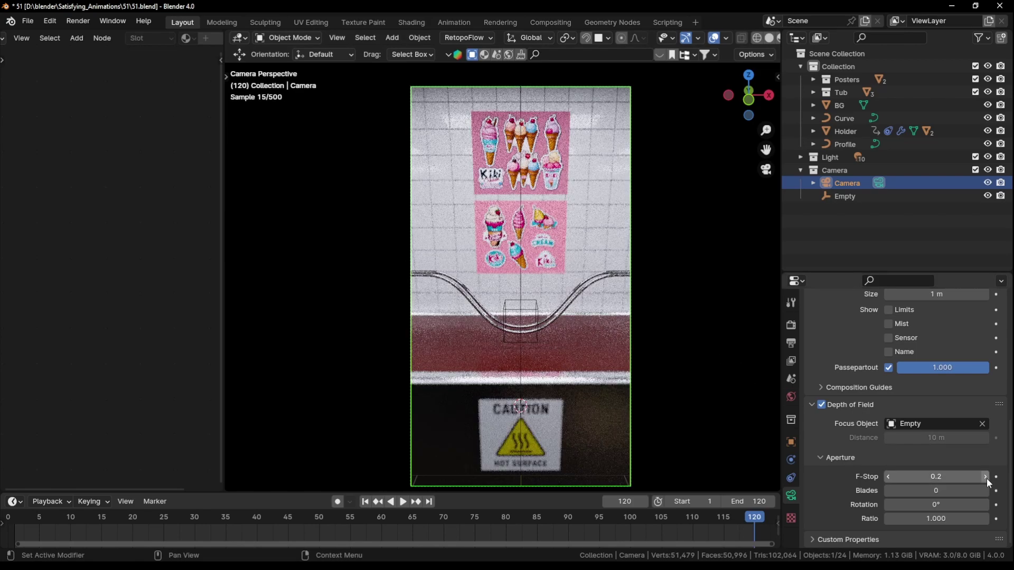
mouse_move(986, 478)
left_mouse_down()
mouse_move(1008, 478)
mouse_move(987, 478)
left_mouse_up()
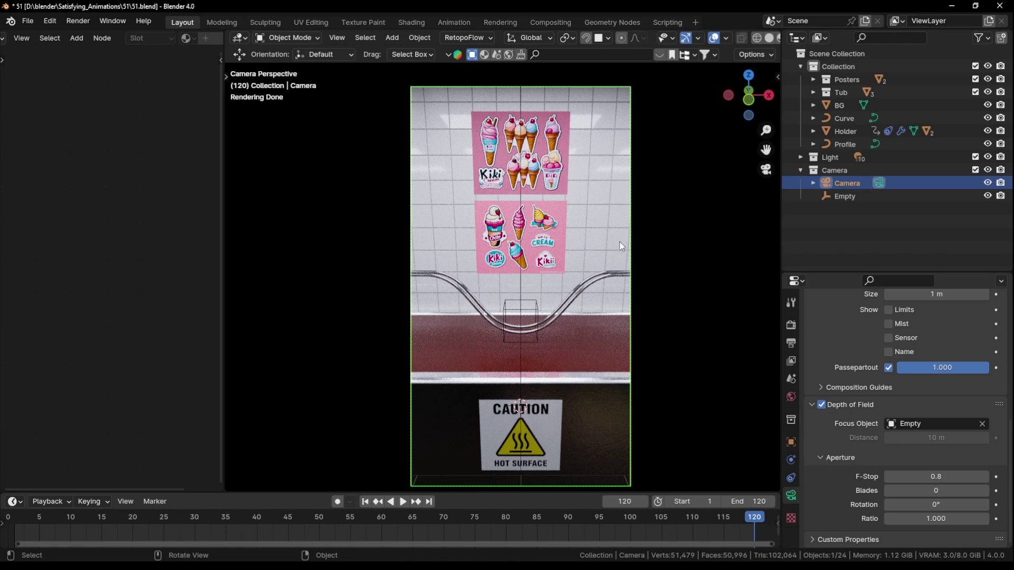
Examine the rendered scene and its surroundings from outside the camera, and return to the camera view
middle_click_drag(619, 242, 554, 285)
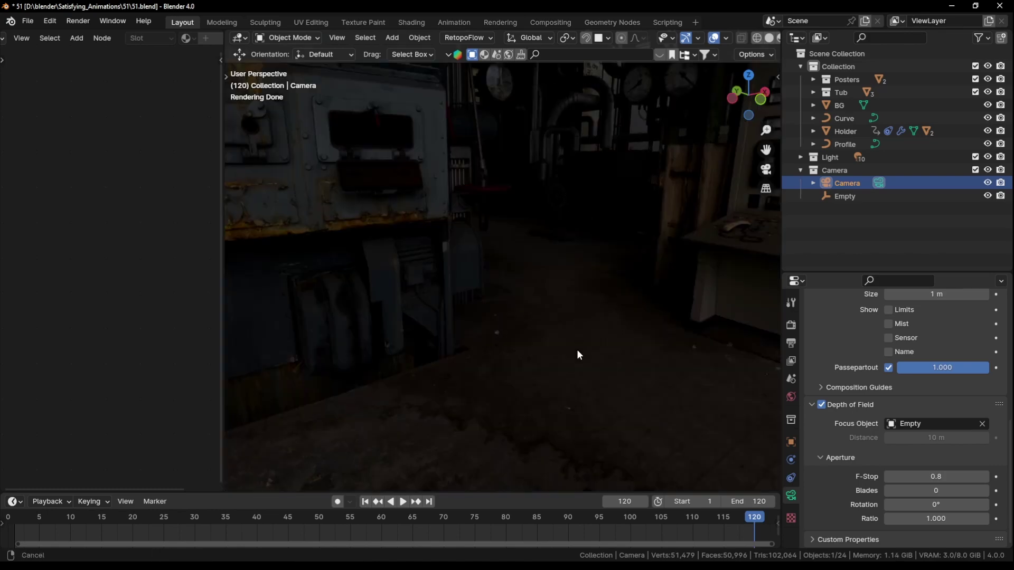
middle_click_drag(578, 330, 488, 345)
scroll(525, 338, "up", 3)
middle_click_drag(489, 346, 574, 267, "shift")
scroll(540, 321, "down", 3)
middle_click_drag(443, 331, 518, 328)
key("KP_0")
Save the file and start playing the animation in the rendered camera view
key("ctrl+s")
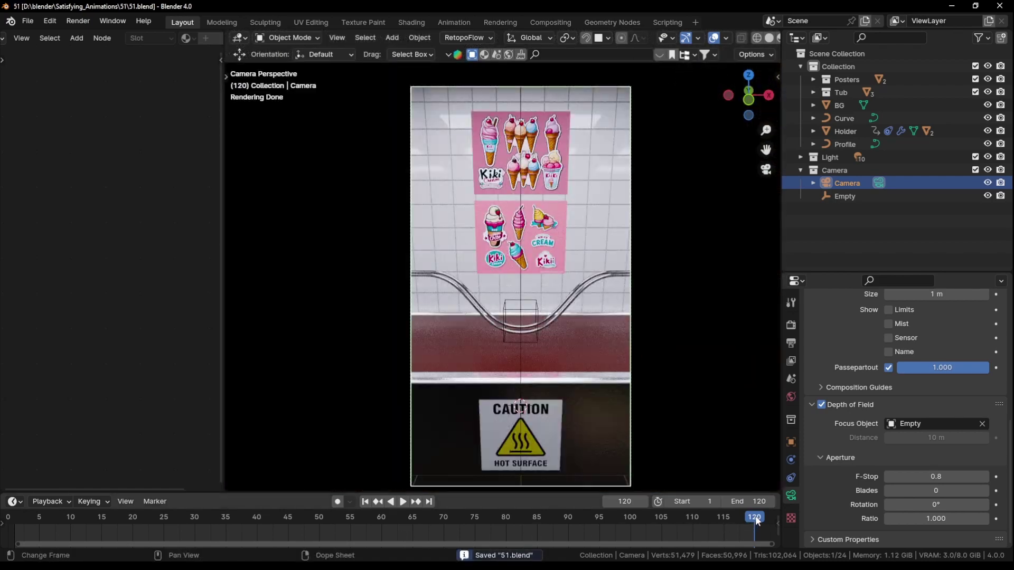
key("space")
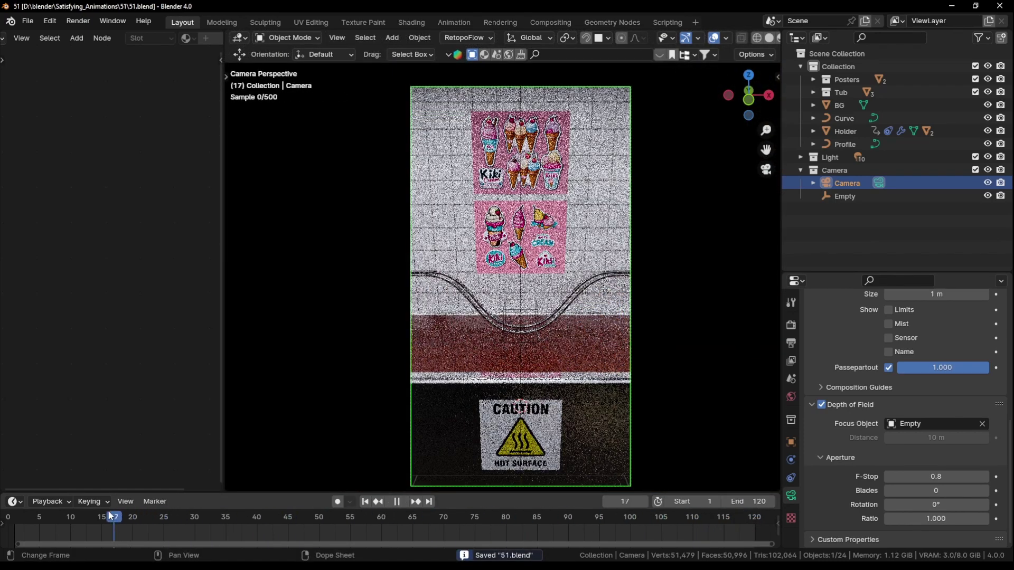